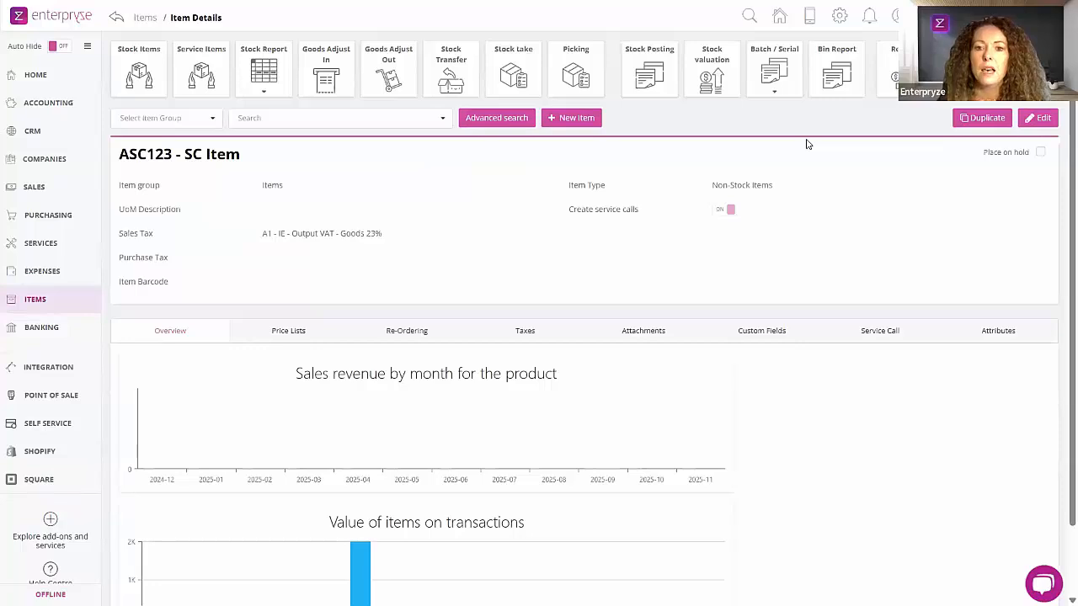
Review the item type and the service call creation setting of item ASC123 - SC Item
{"action": "double_click", "coordinate": [715, 186]}
{"action": "triple_click", "coordinate": [790, 197]}
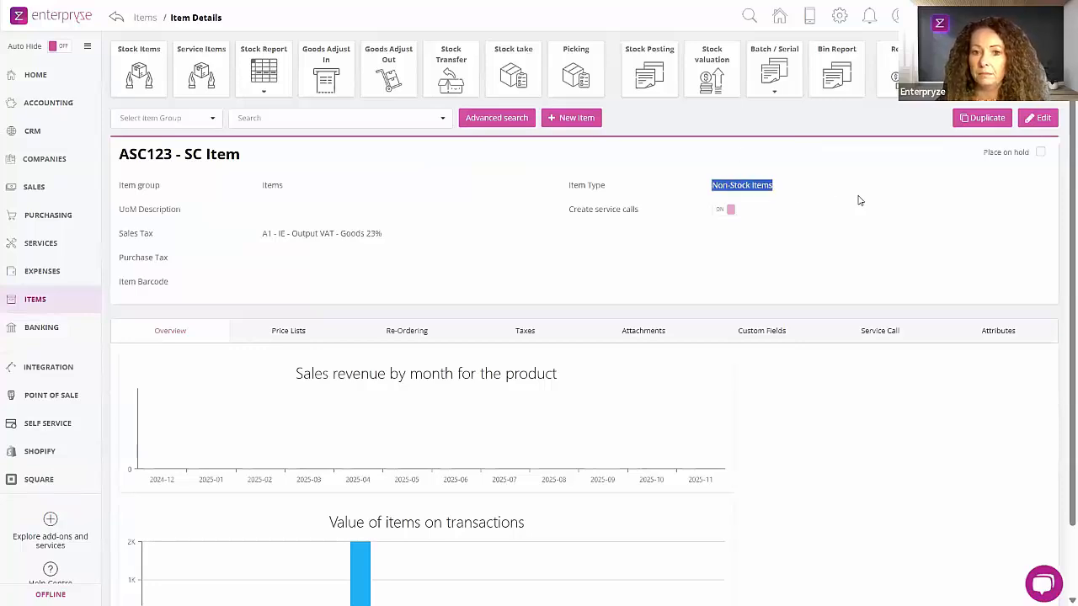
{"action": "left_click", "coordinate": [859, 201]}
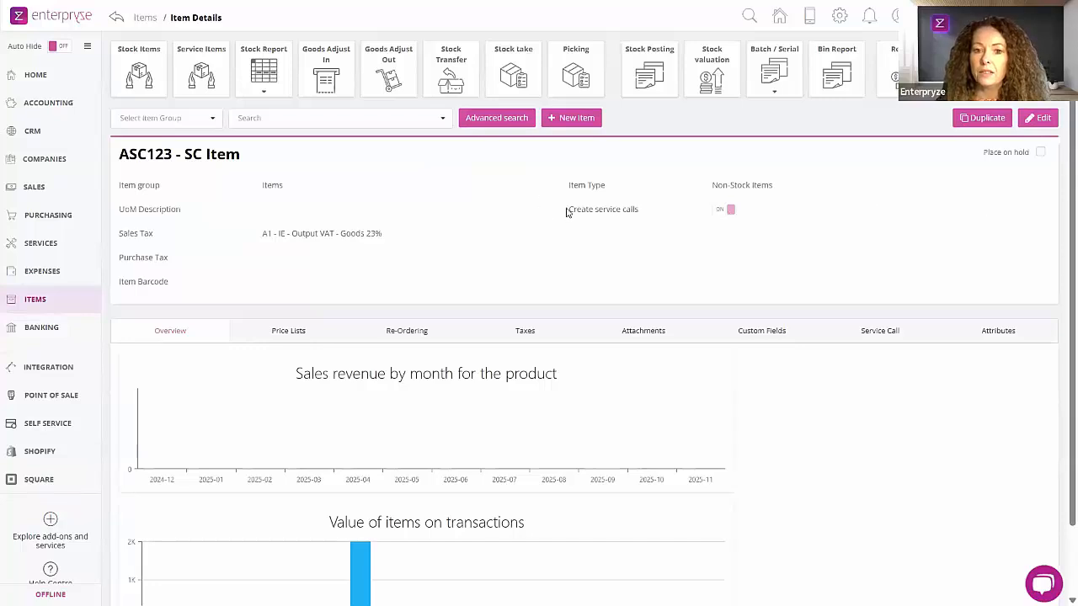
{"action": "triple_click", "coordinate": [628, 210]}
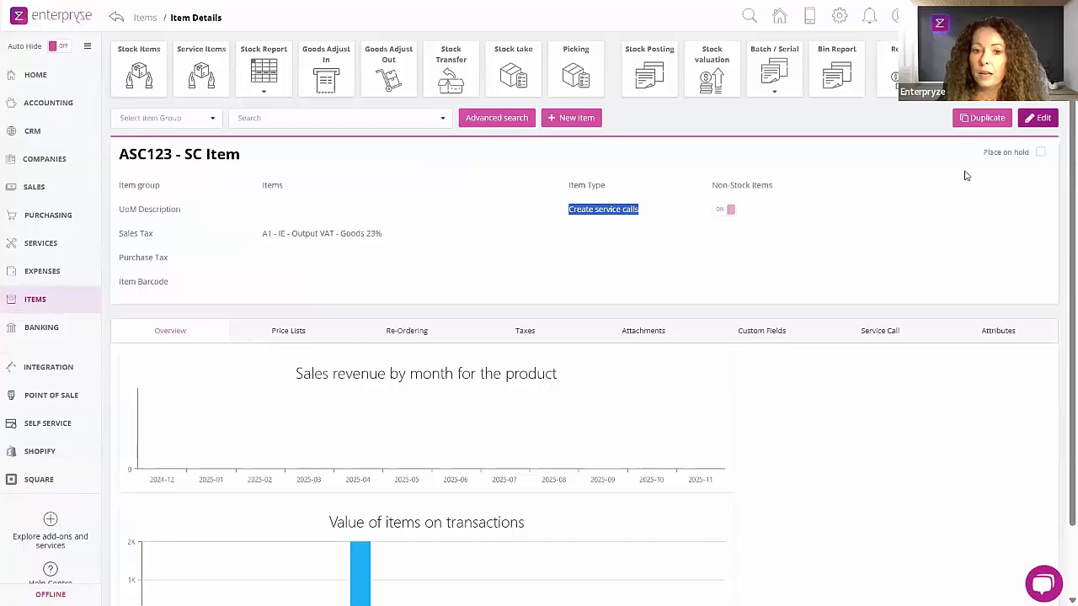
Open item ASC123 for editing, switch its service call creation off and back on, and cancel the edit
{"action": "left_click", "coordinate": [1017, 133]}
{"action": "left_click", "coordinate": [1042, 119]}
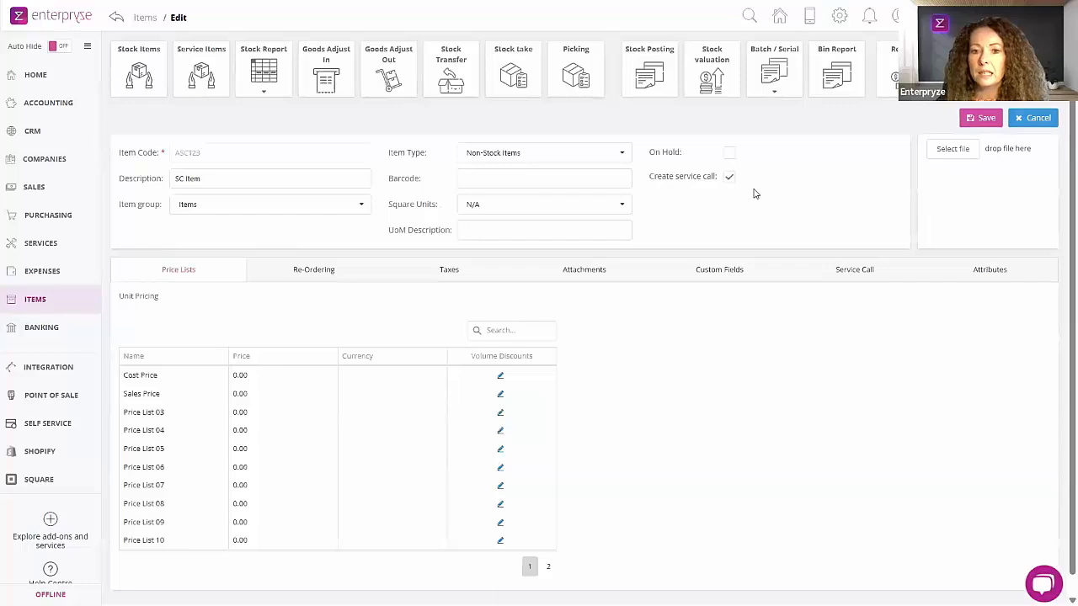
{"action": "left_click", "coordinate": [729, 178]}
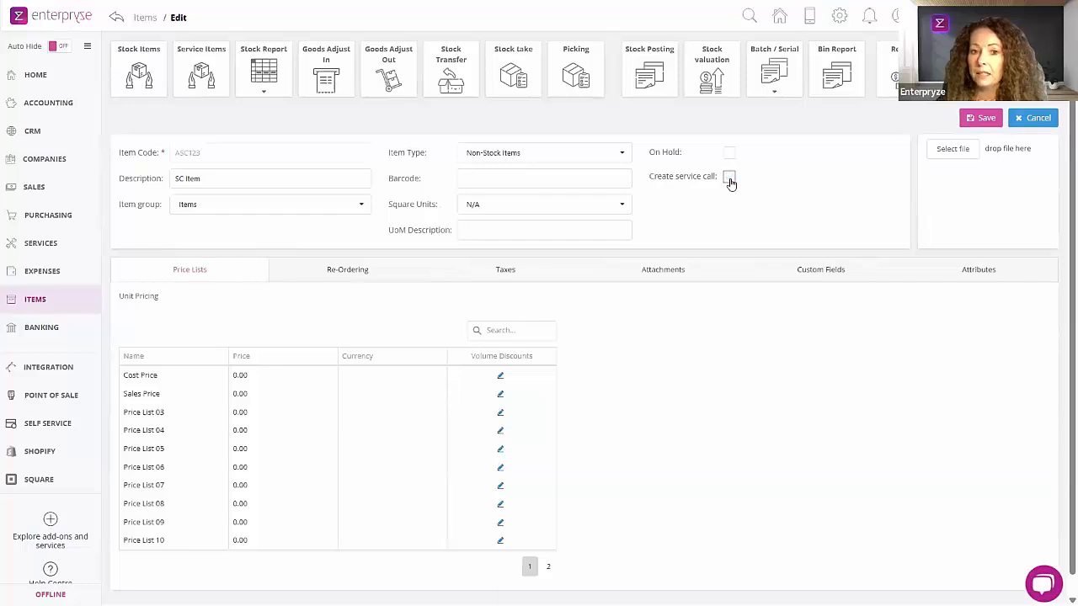
{"action": "left_click", "coordinate": [729, 178]}
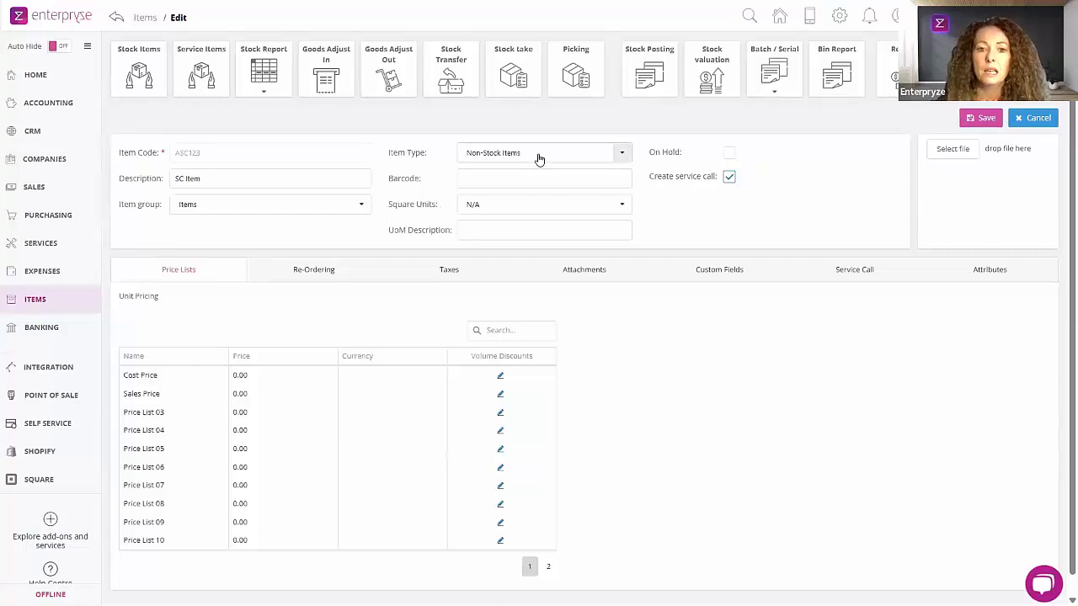
{"action": "left_click", "coordinate": [1036, 119]}
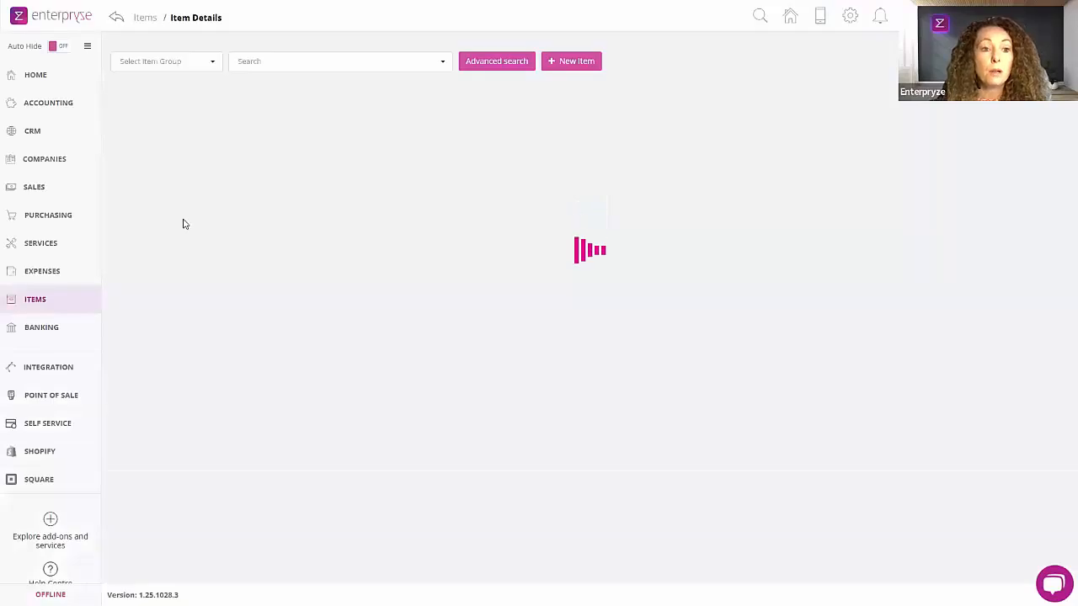
Open the Acme Sales customer record and view its service SLA
{"action": "left_click", "coordinate": [56, 162]}
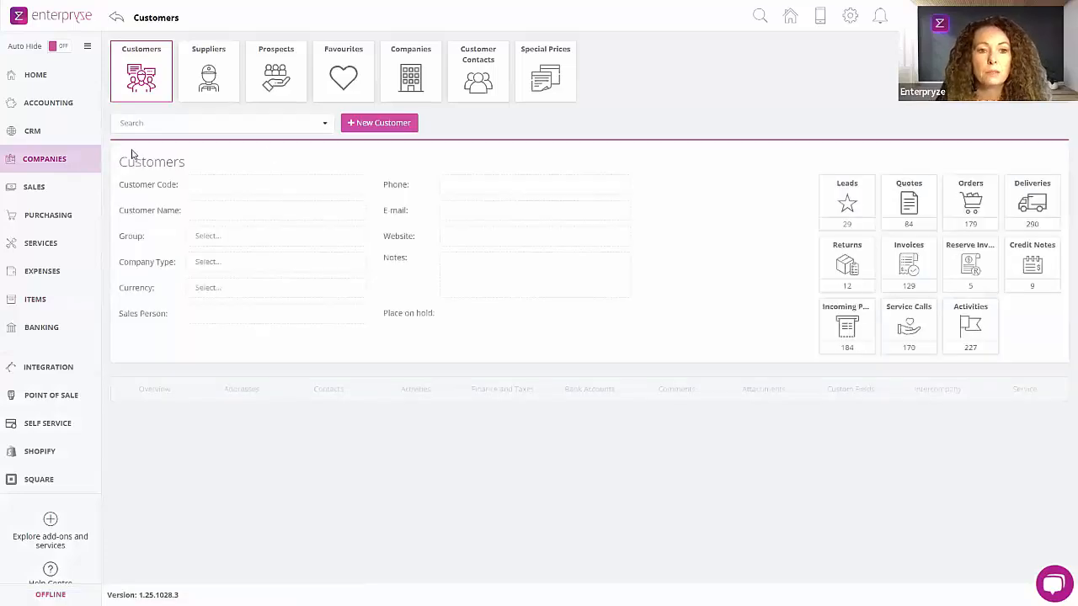
{"action": "left_click", "coordinate": [323, 125]}
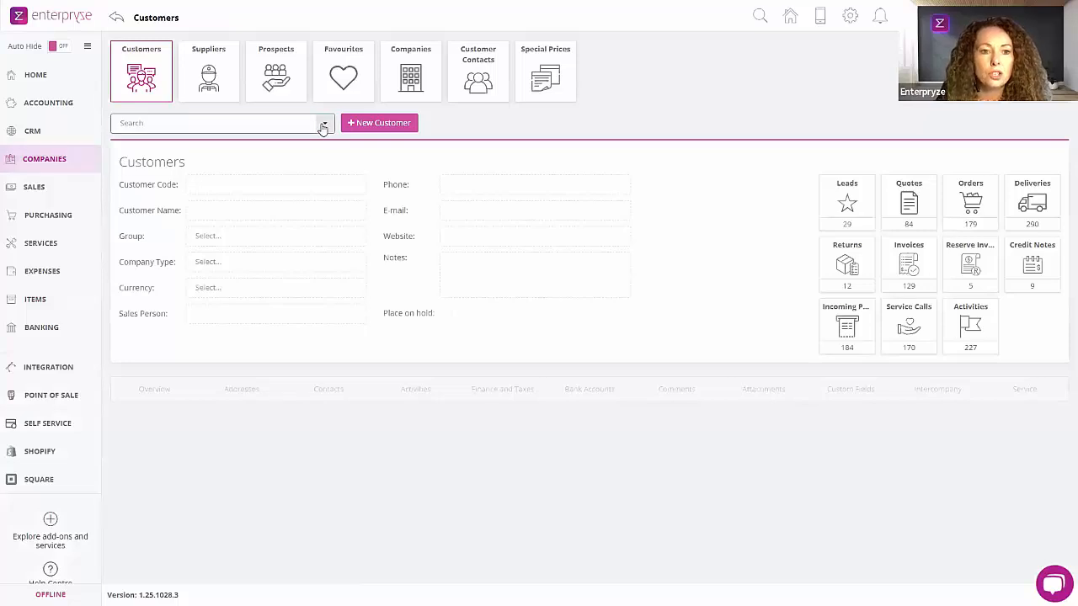
{"action": "left_click", "coordinate": [168, 193]}
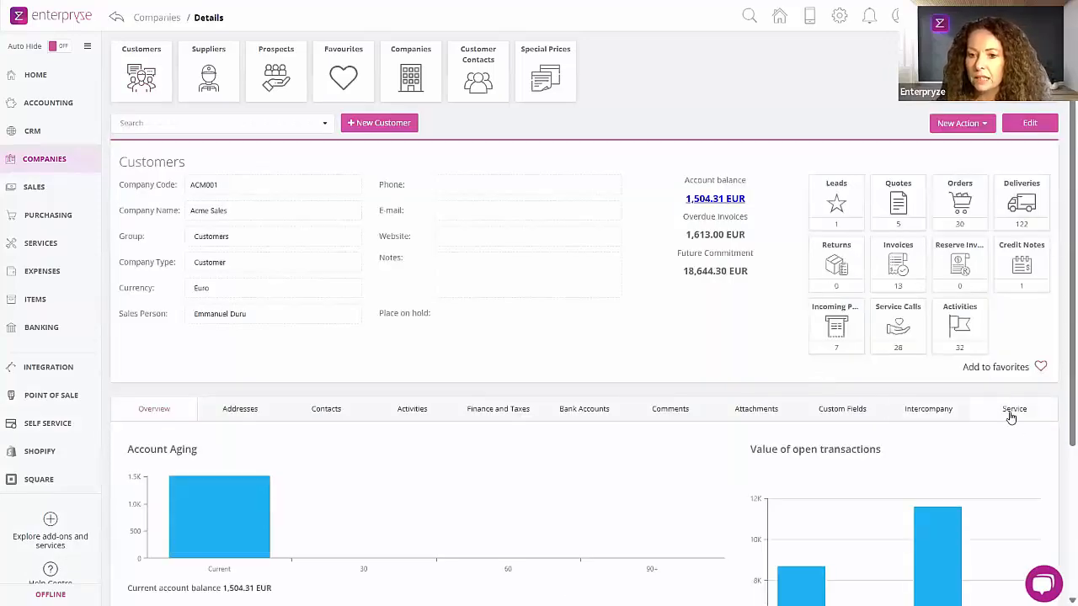
{"action": "left_click", "coordinate": [1011, 415]}
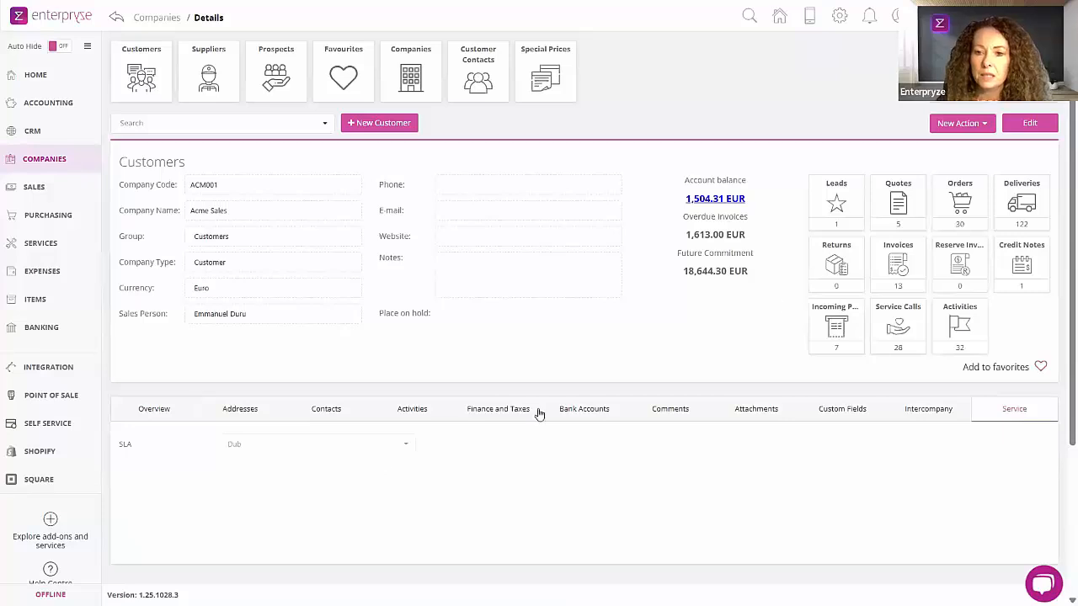
Open the Acme Sales record for editing, check the available SLA choices, and cancel without changes
{"action": "left_click", "coordinate": [1032, 123]}
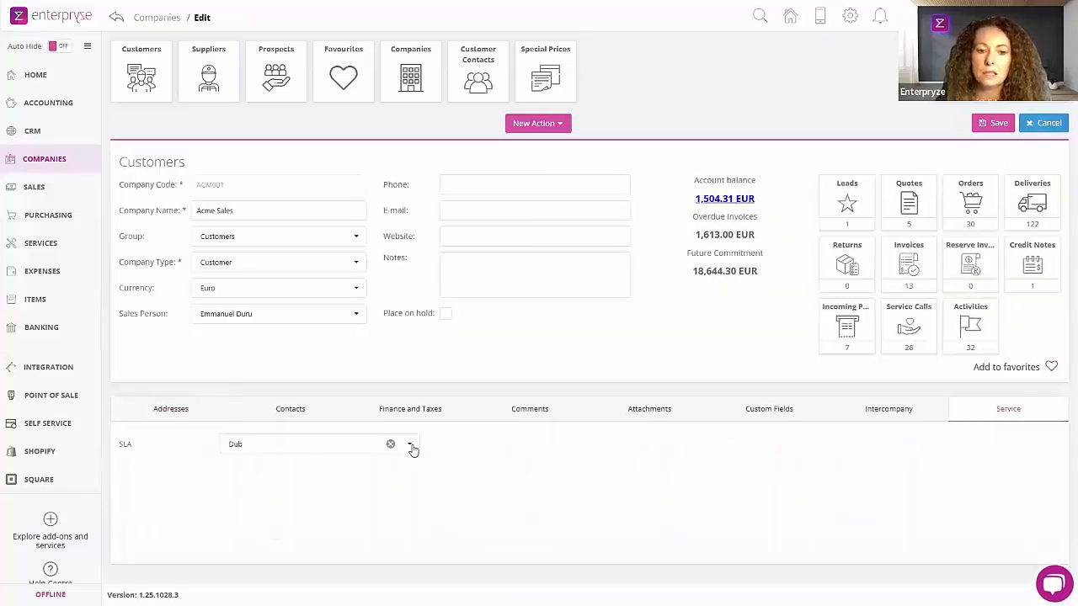
{"action": "left_click", "coordinate": [409, 445]}
{"action": "left_click", "coordinate": [498, 452]}
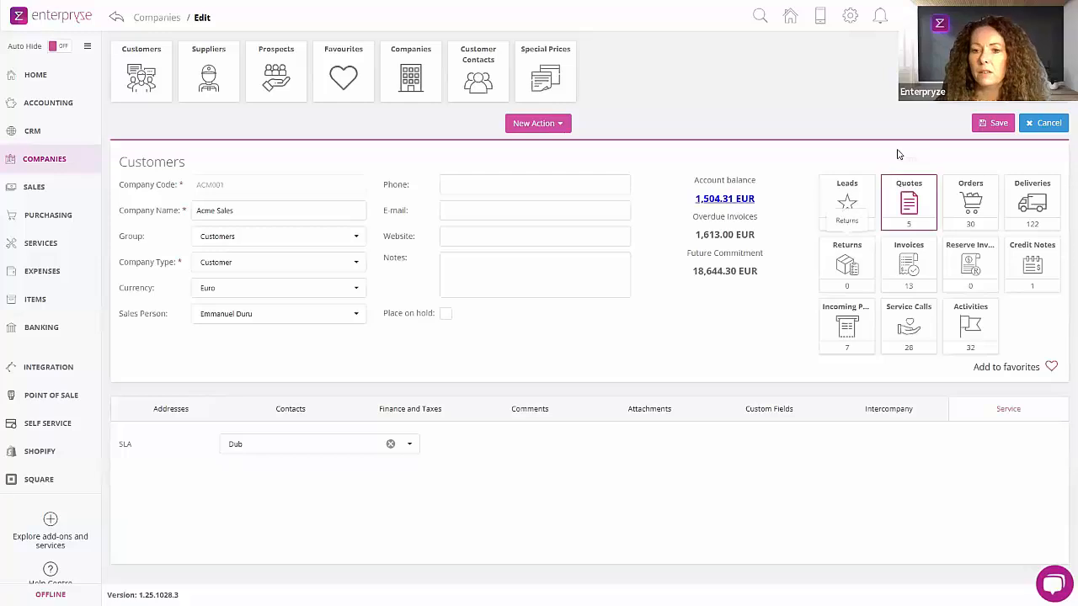
{"action": "left_click", "coordinate": [1044, 123]}
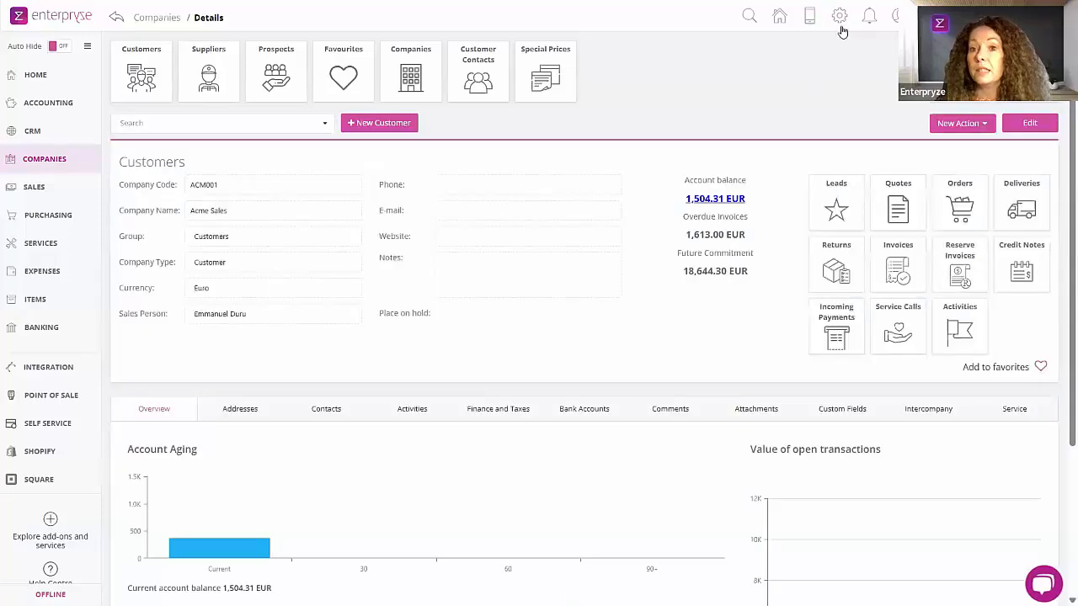
Open the module settings and review the SLA list in the Service section
{"action": "left_click", "coordinate": [842, 27]}
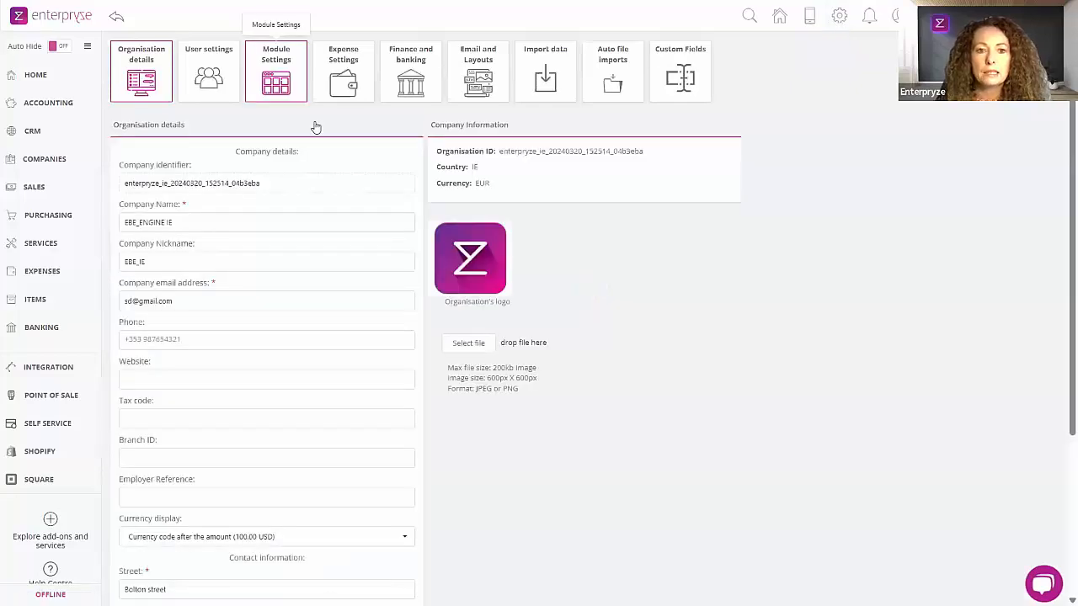
{"action": "left_click", "coordinate": [276, 80]}
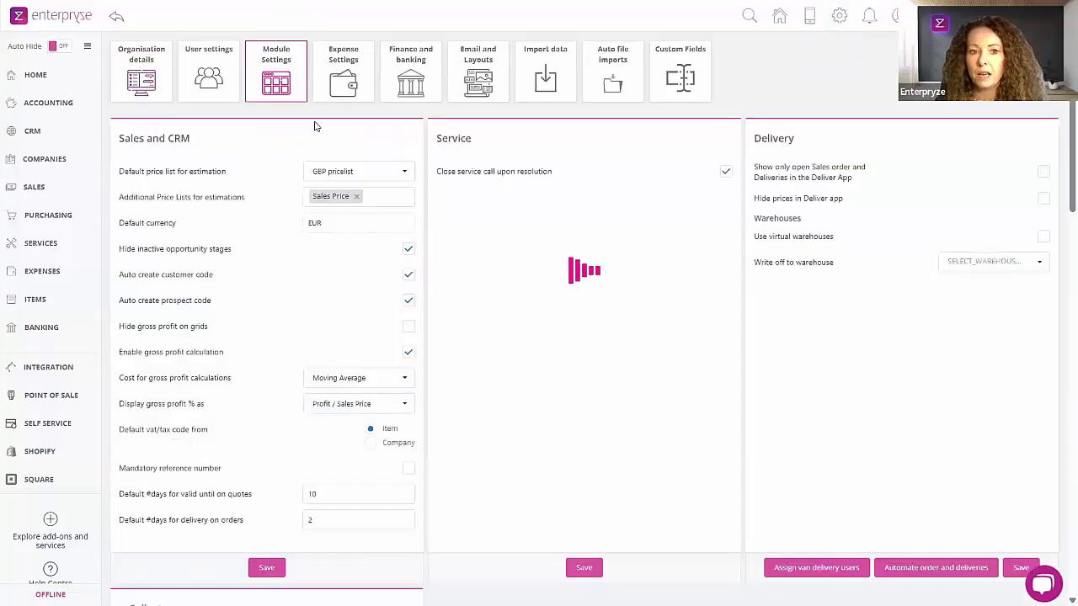
{"action": "double_click", "coordinate": [453, 140]}
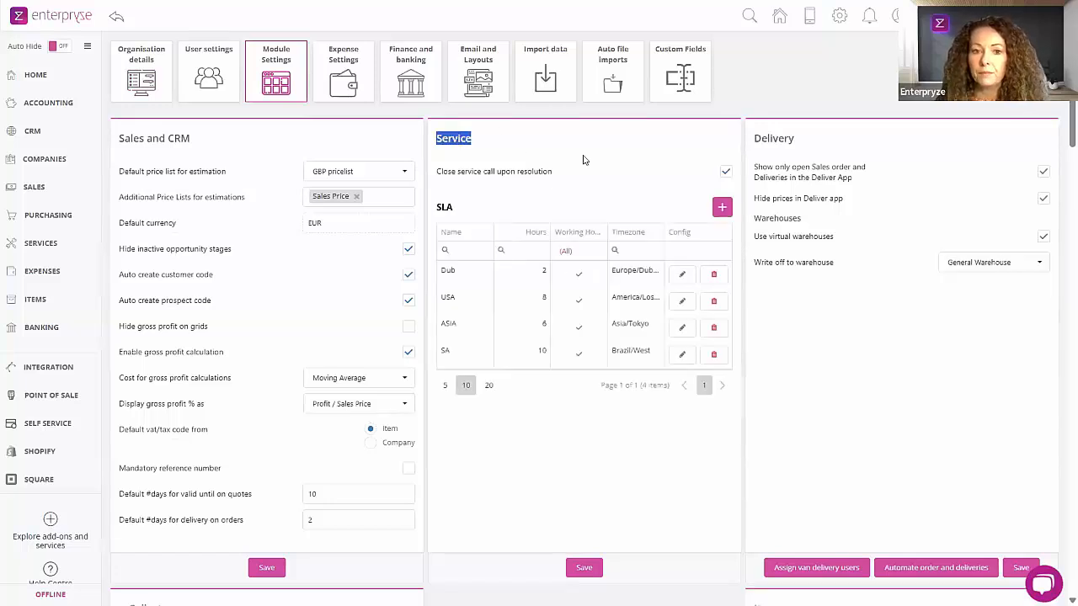
{"action": "left_click", "coordinate": [505, 154]}
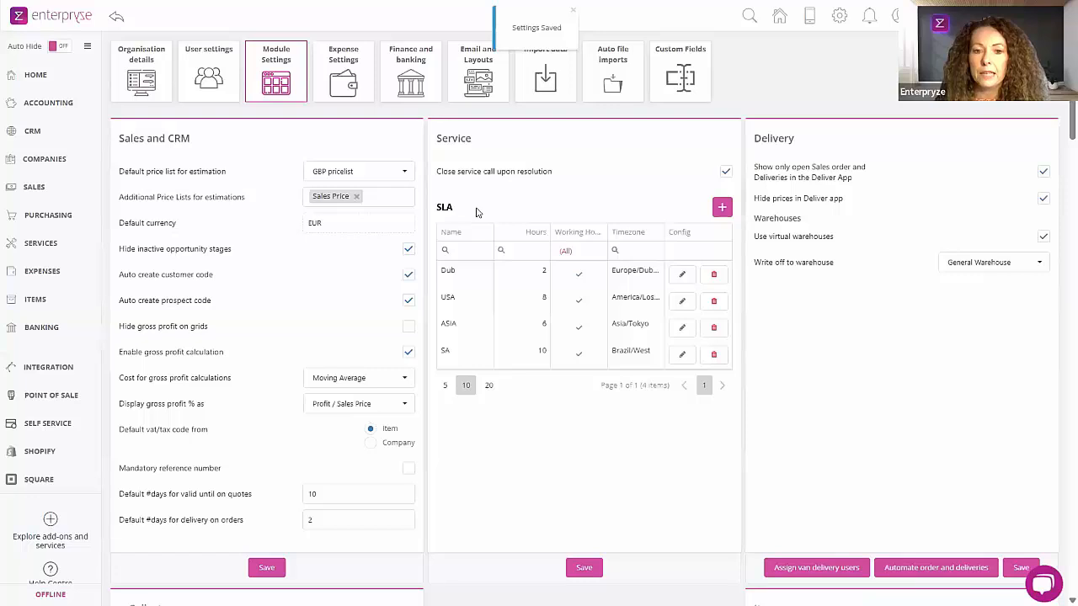
{"action": "left_click_drag", "start_coordinate": [437, 208], "coordinate": [452, 214]}
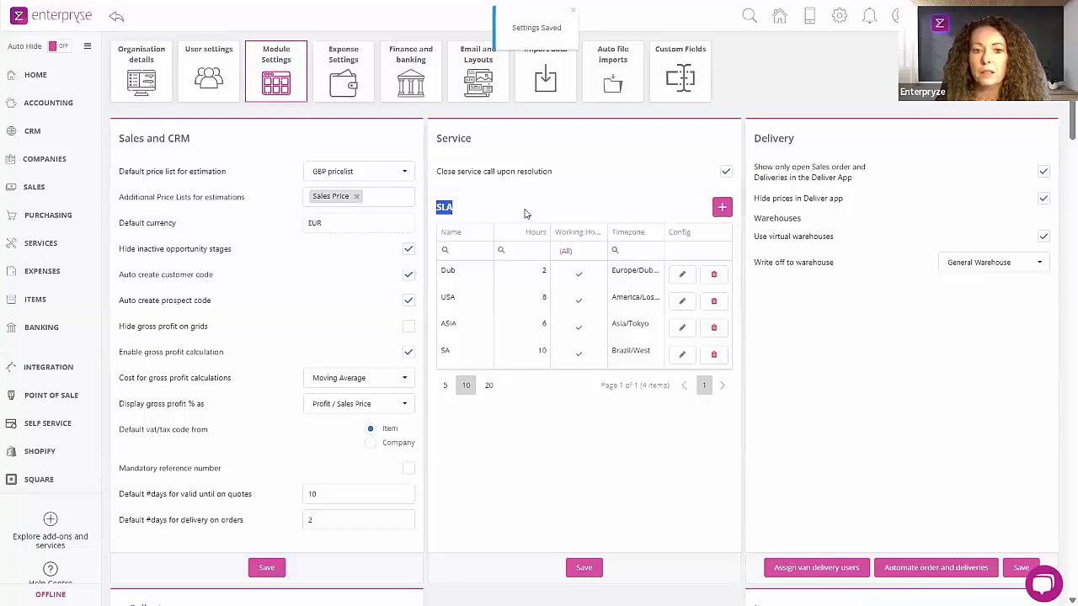
{"action": "left_click", "coordinate": [615, 250]}
Start a new SLA in the Service settings and set its hours to 5
{"action": "left_click", "coordinate": [724, 208]}
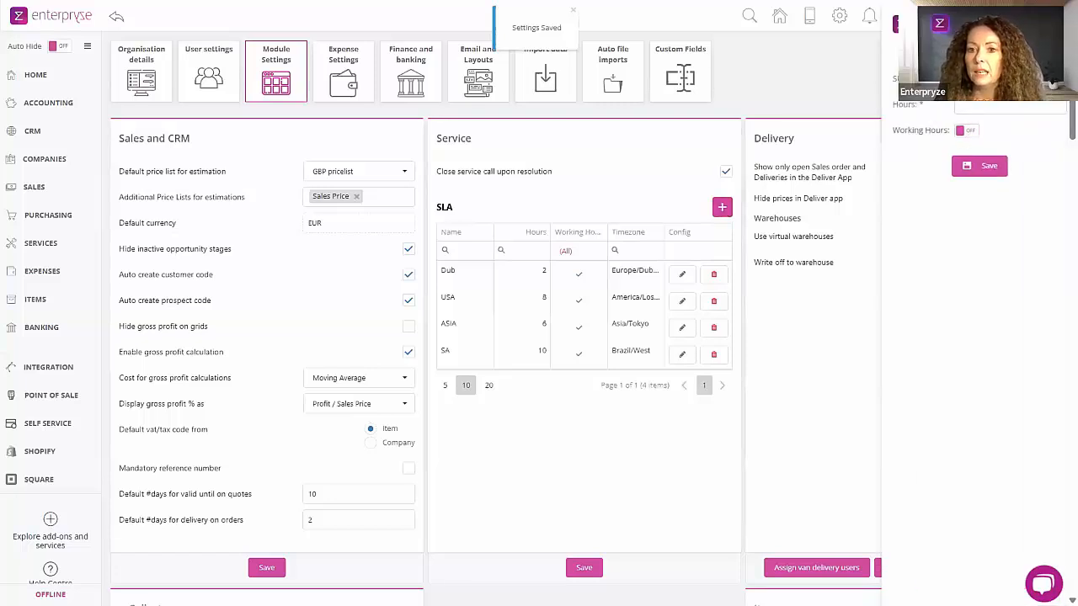
{"action": "left_click", "coordinate": [1010, 78]}
{"action": "key", "text": "Escape"}
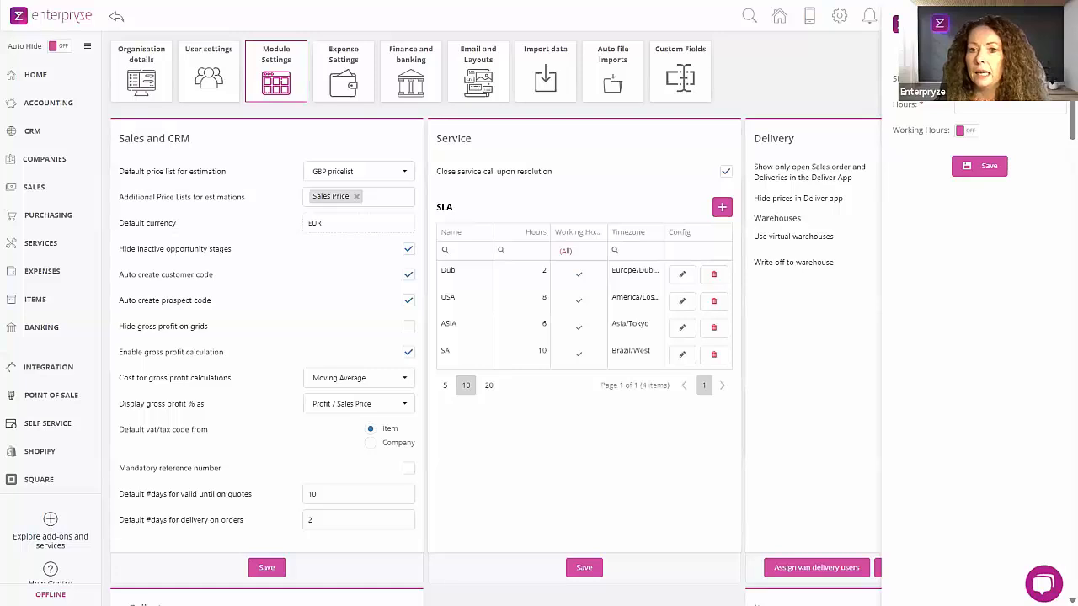
{"action": "key", "text": "Down"}
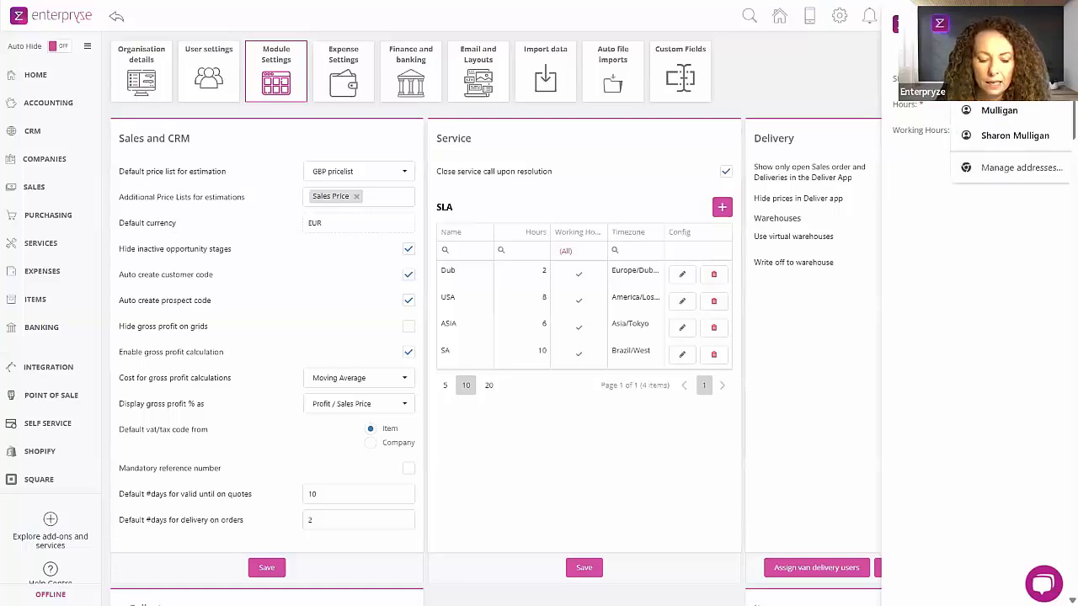
{"action": "key", "text": "Escape"}
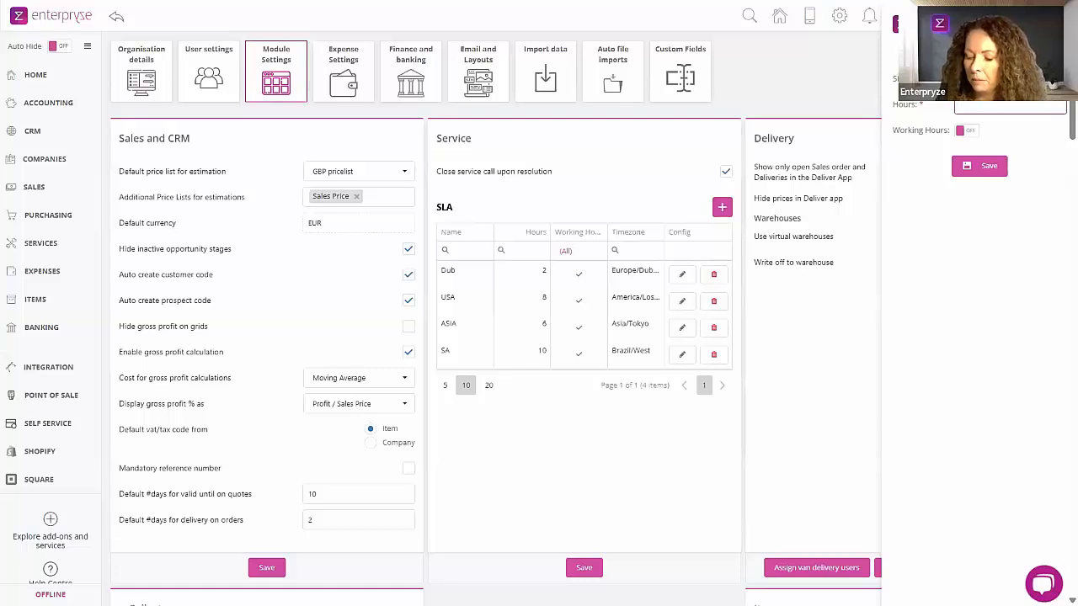
{"action": "left_click", "coordinate": [1005, 107]}
{"action": "type", "text": "5"}
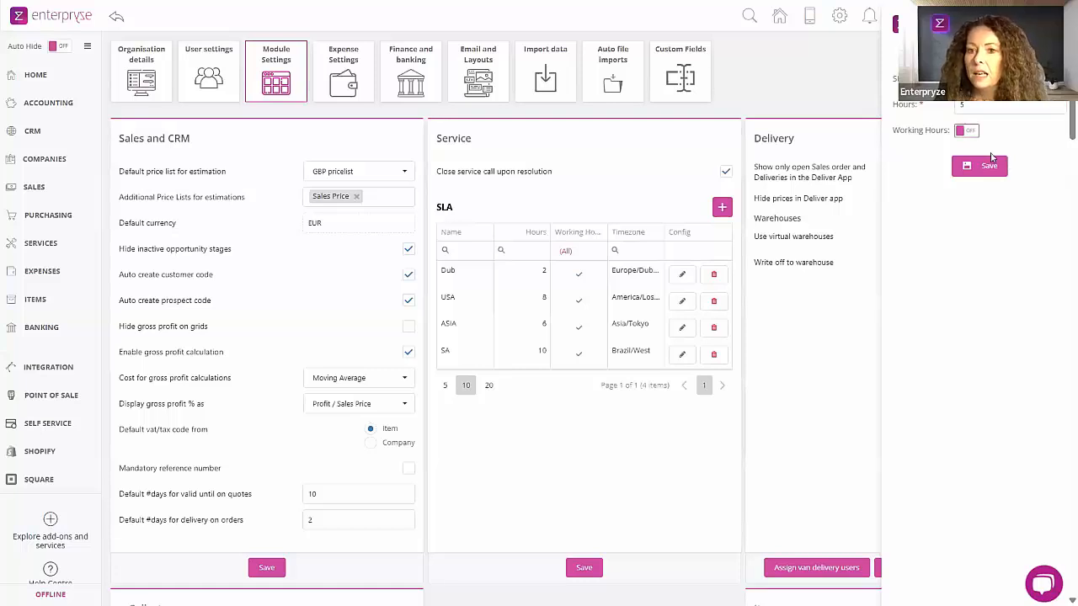
Turn on working hours for the new SLA, set the timezone to Eire, and close the form without saving
{"action": "left_click", "coordinate": [968, 131]}
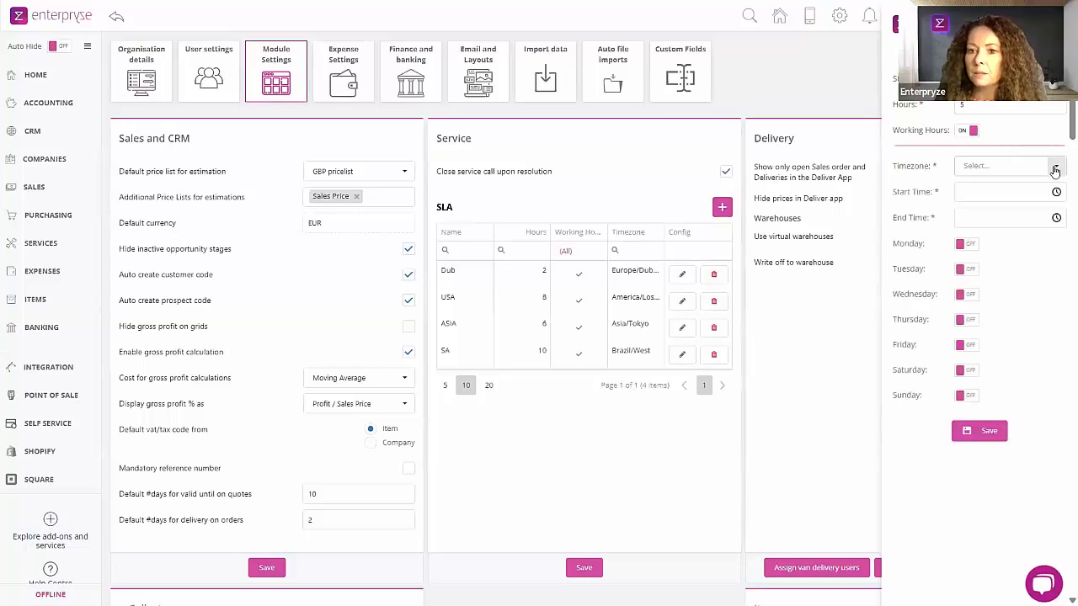
{"action": "left_click", "coordinate": [1024, 167]}
{"action": "type", "text": "irela"}
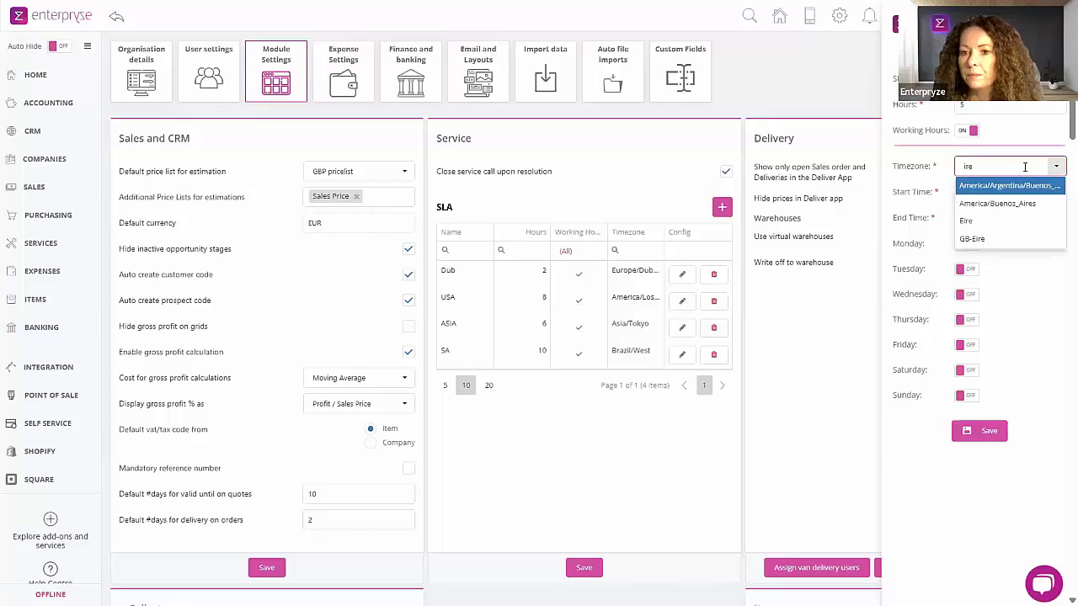
{"action": "left_click", "coordinate": [986, 220]}
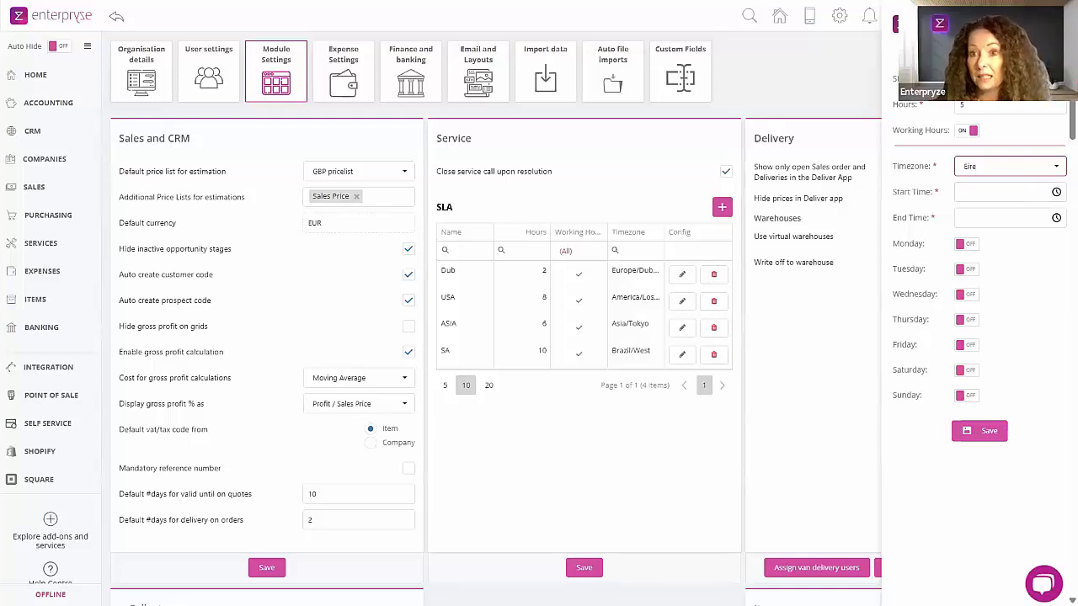
{"action": "key", "text": "Escape"}
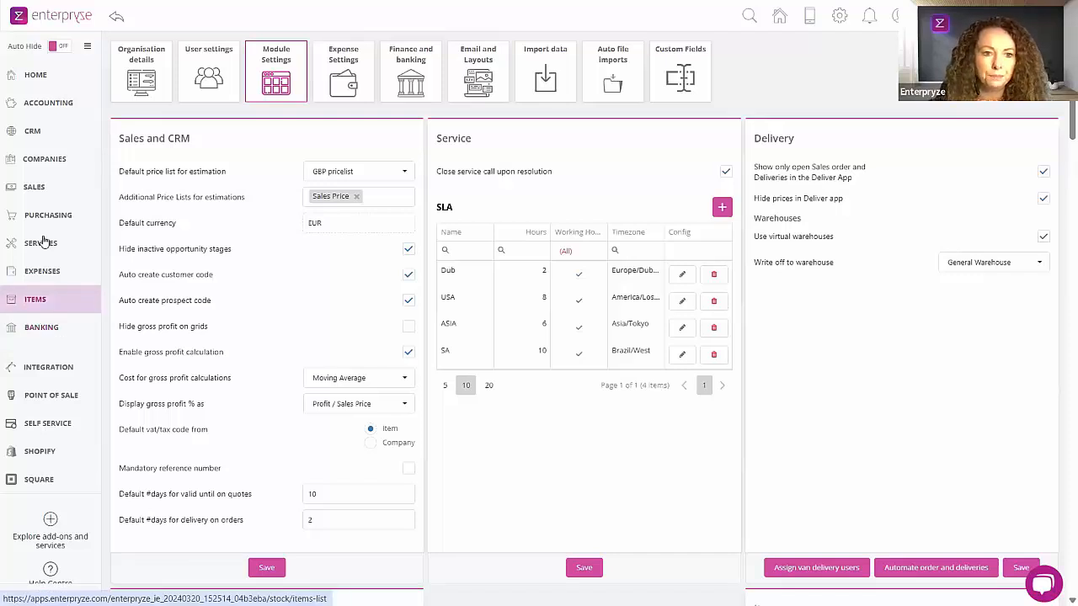
Create a new sales order for the customer Acme Sales
{"action": "left_click", "coordinate": [45, 192]}
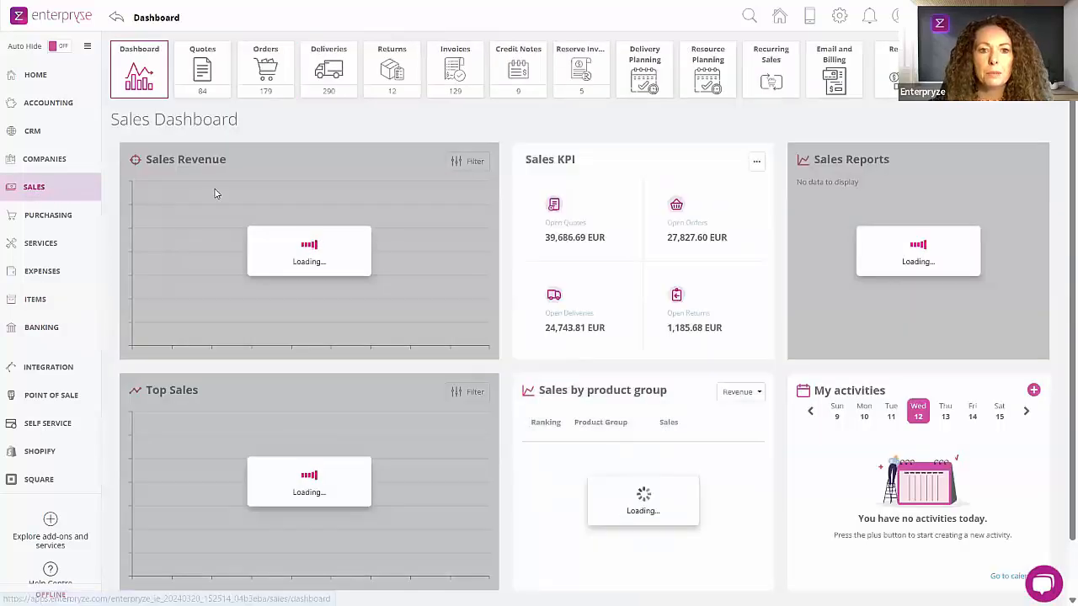
{"action": "left_click", "coordinate": [265, 69]}
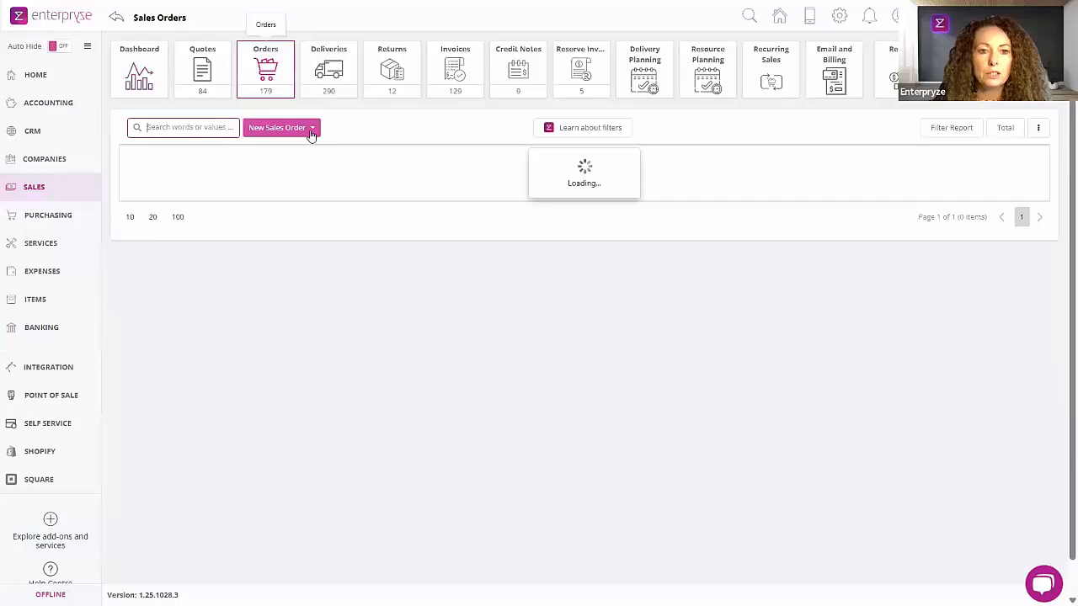
{"action": "left_click", "coordinate": [310, 130]}
{"action": "left_click", "coordinate": [274, 148]}
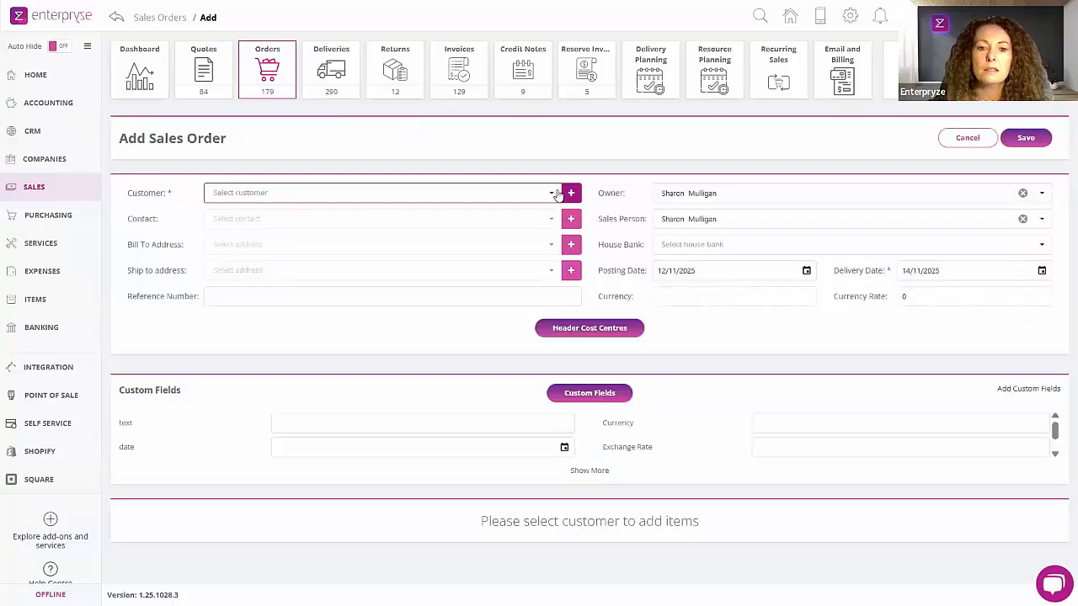
{"action": "left_click", "coordinate": [551, 192]}
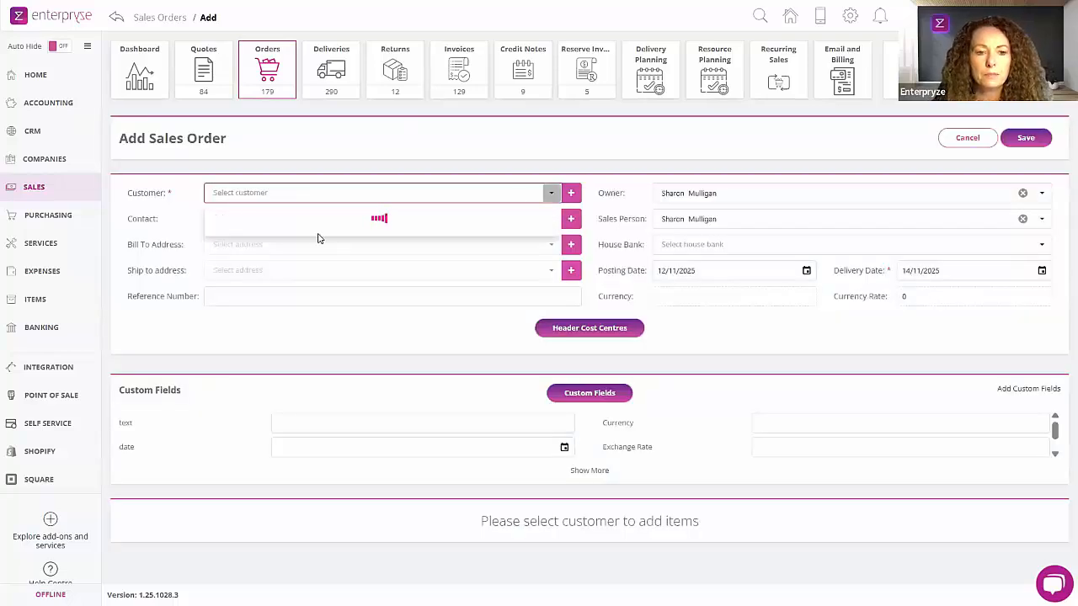
{"action": "left_click", "coordinate": [286, 269]}
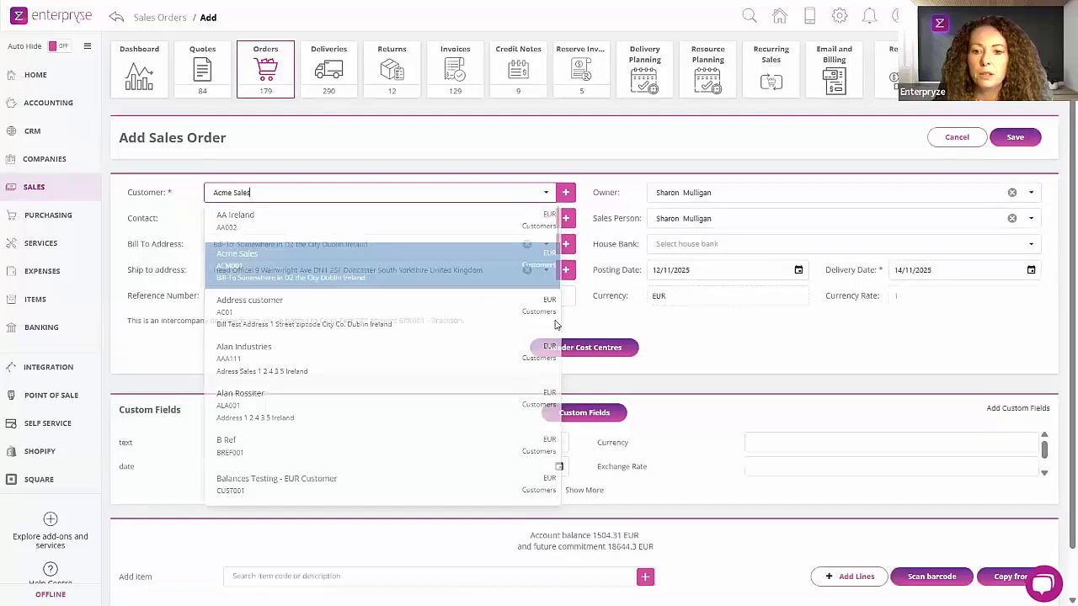
Choose the item ASC123 - SC Item for the sales order and set its unit price to 500 EUR
{"action": "scroll", "coordinate": [550, 328], "scroll_direction": "down", "scroll_amount": 1}
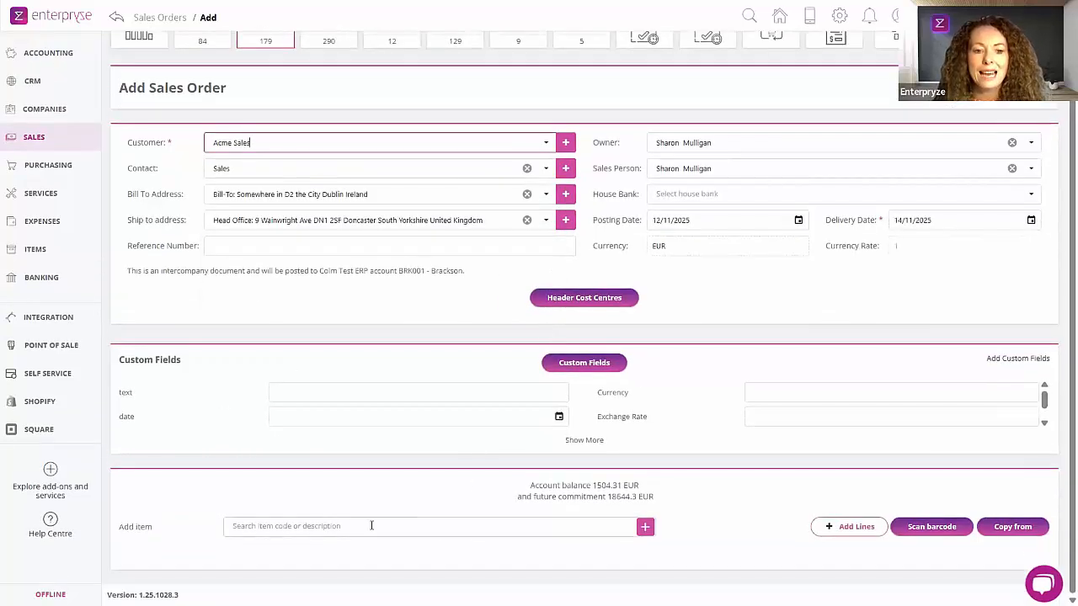
{"action": "left_click", "coordinate": [364, 527]}
{"action": "type", "text": "sc"}
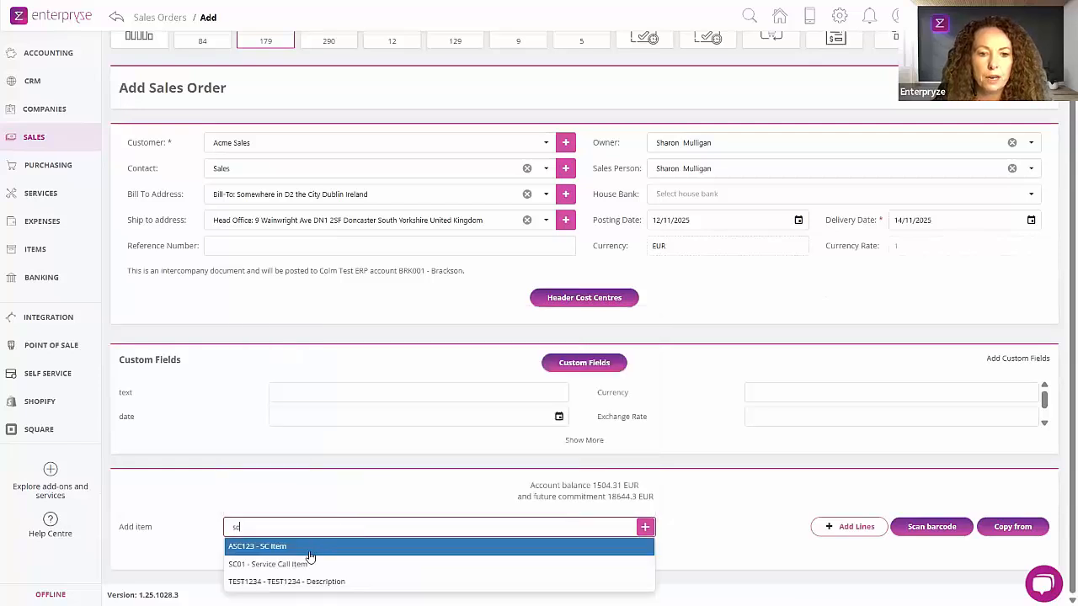
{"action": "left_click", "coordinate": [309, 553]}
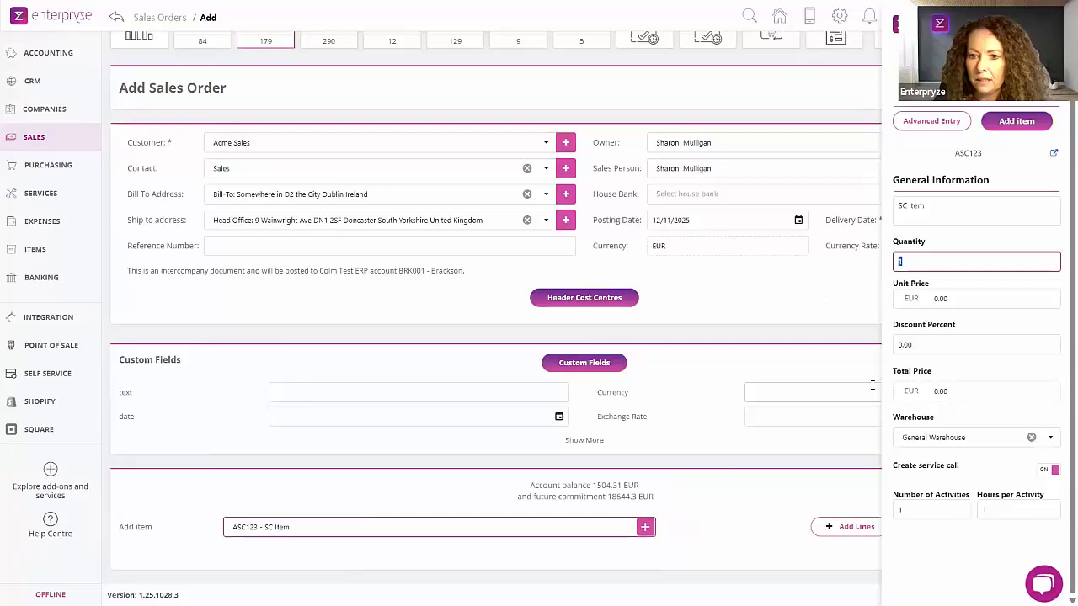
{"action": "key", "text": "Tab"}
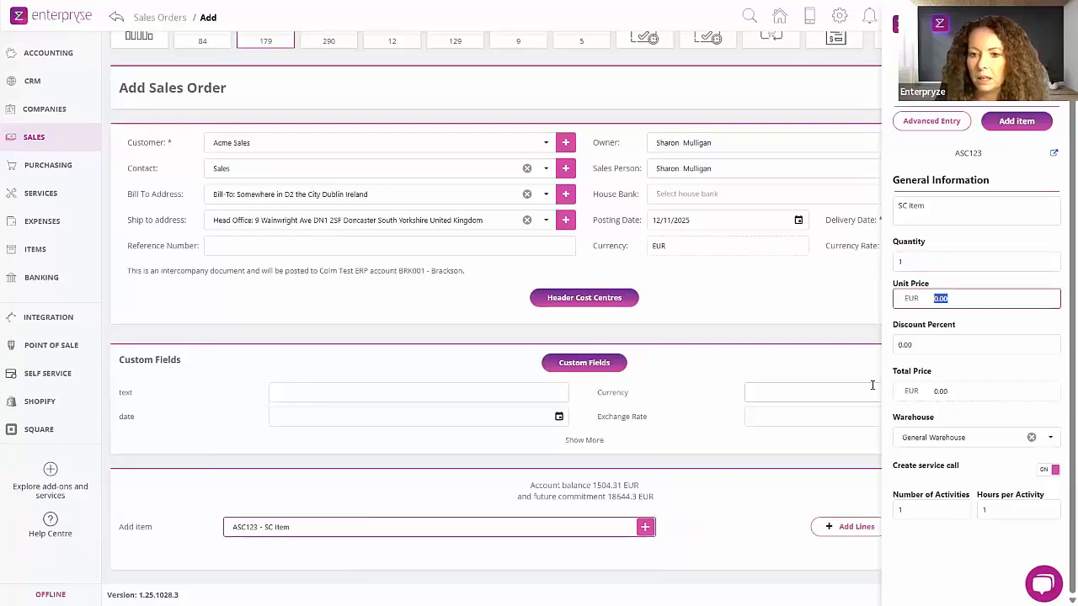
{"action": "type", "text": "500"}
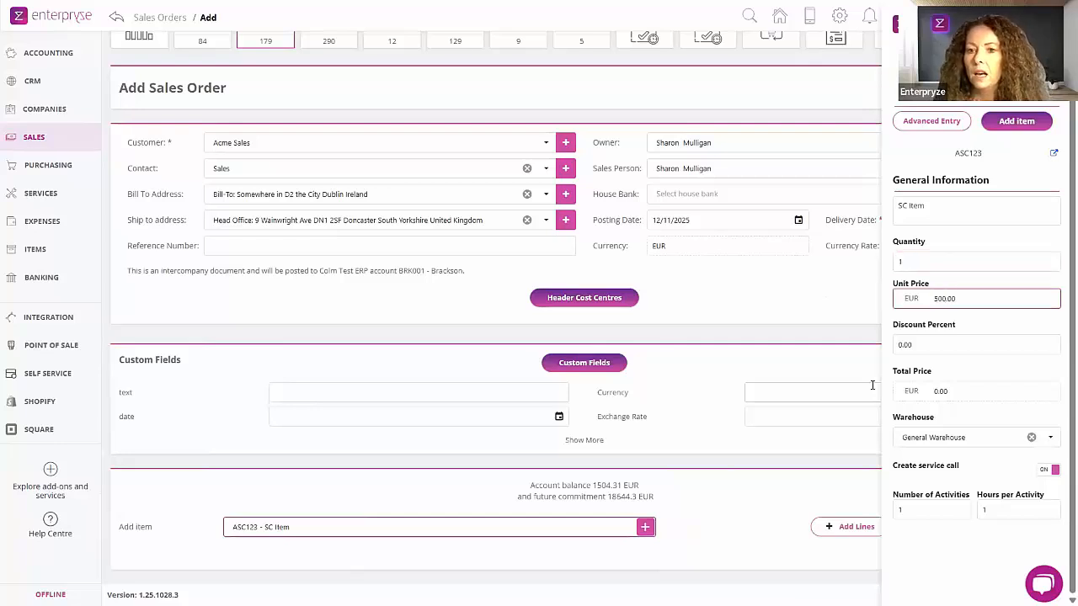
{"action": "key", "text": "Tab"}
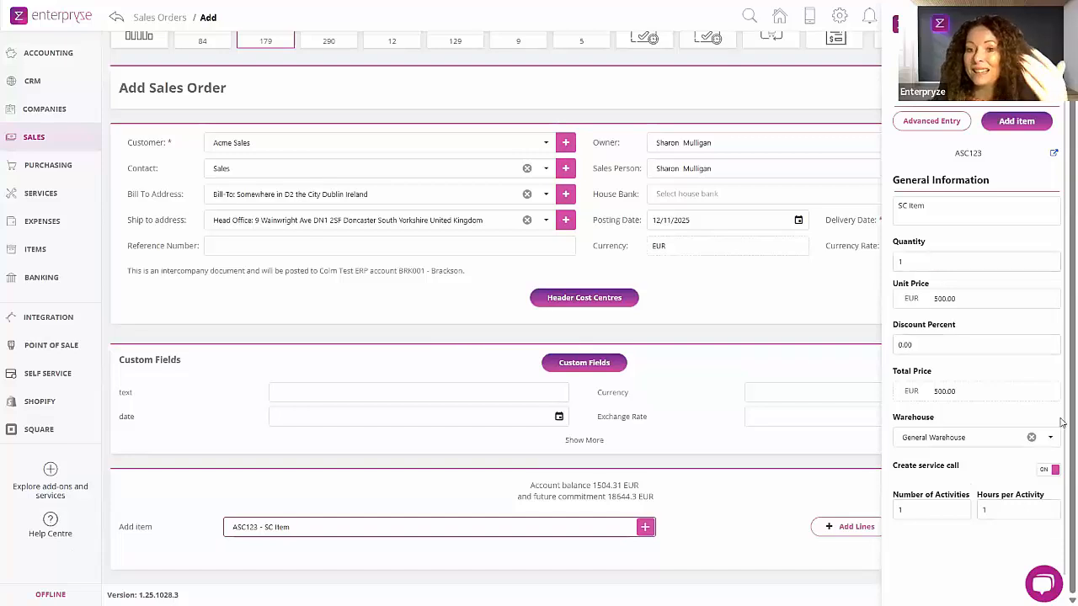
Set the SC Item's quantity to 5 with 5 activities of 4 hours each, and add it to the order
{"action": "type", "text": "5"}
{"action": "key", "text": "Tab"}
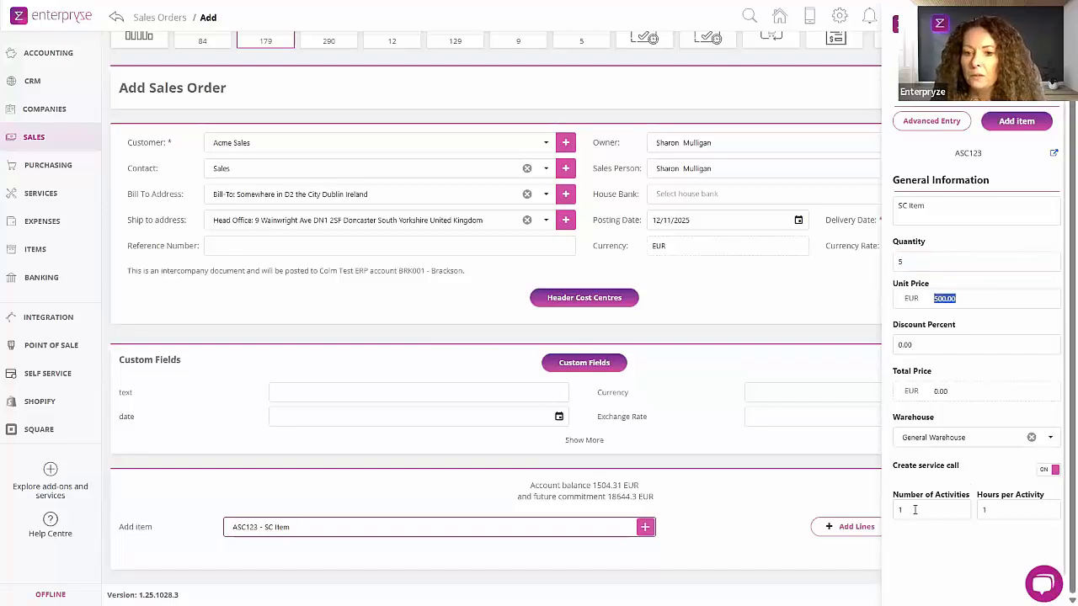
{"action": "left_click_drag", "start_coordinate": [916, 508], "coordinate": [895, 511]}
{"action": "type", "text": "5"}
{"action": "key", "text": "Tab"}
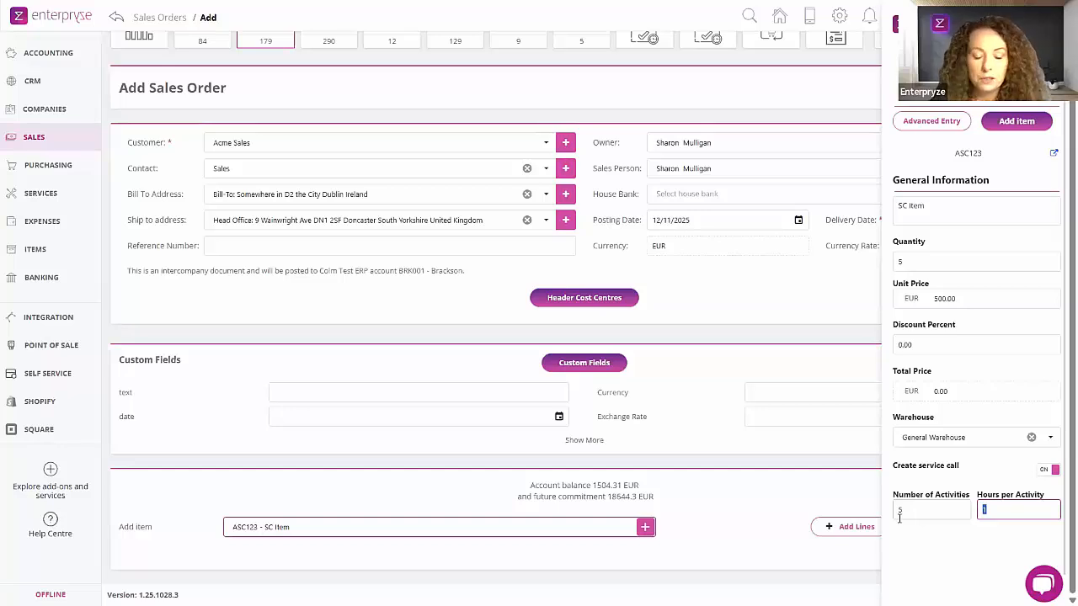
{"action": "type", "text": "4"}
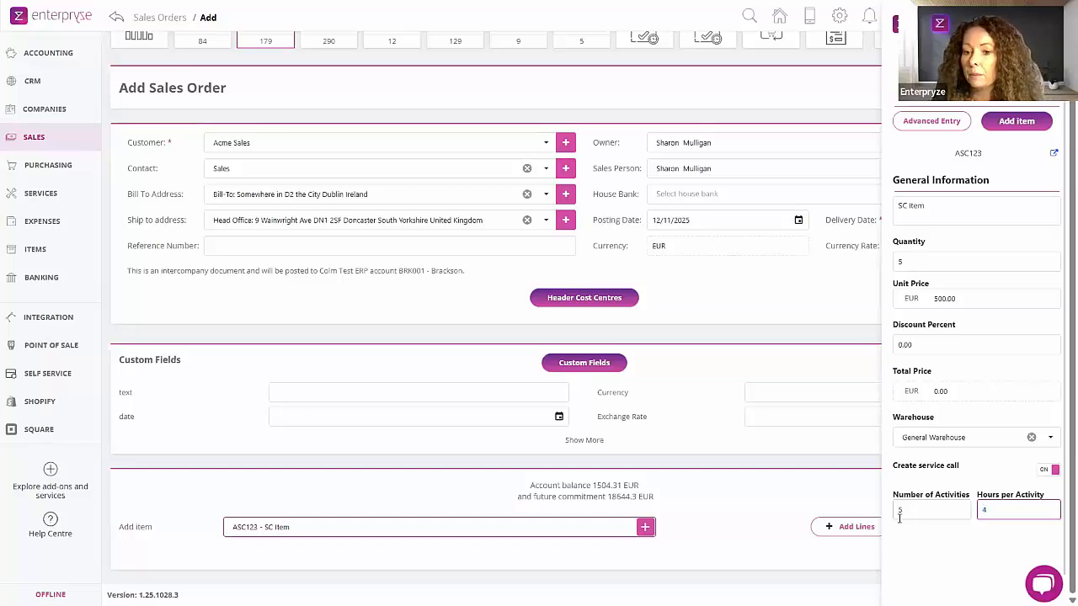
{"action": "key", "text": "Tab"}
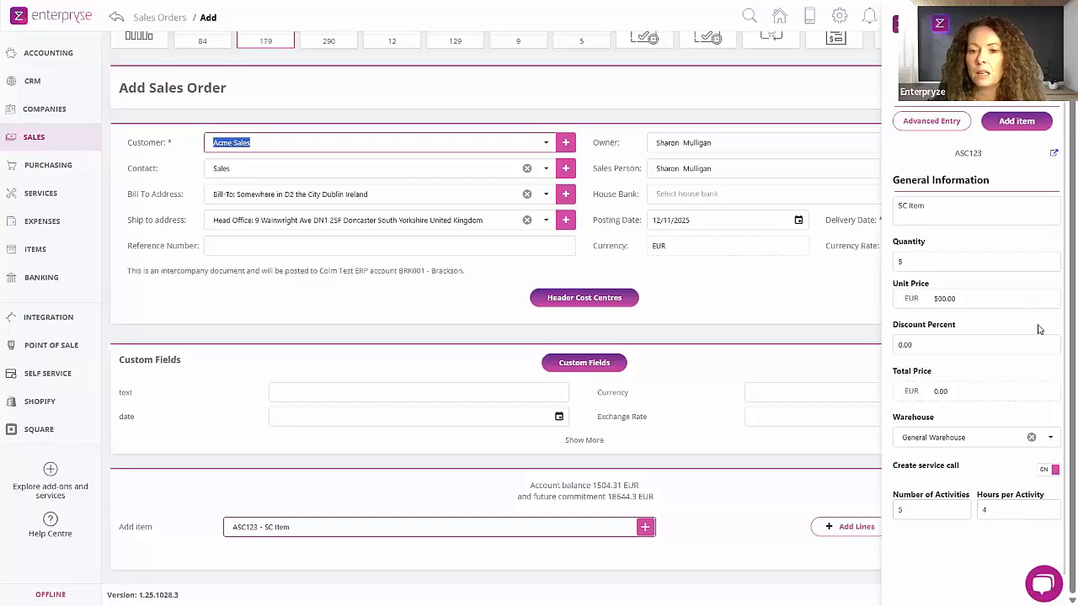
{"action": "left_click", "coordinate": [1023, 122]}
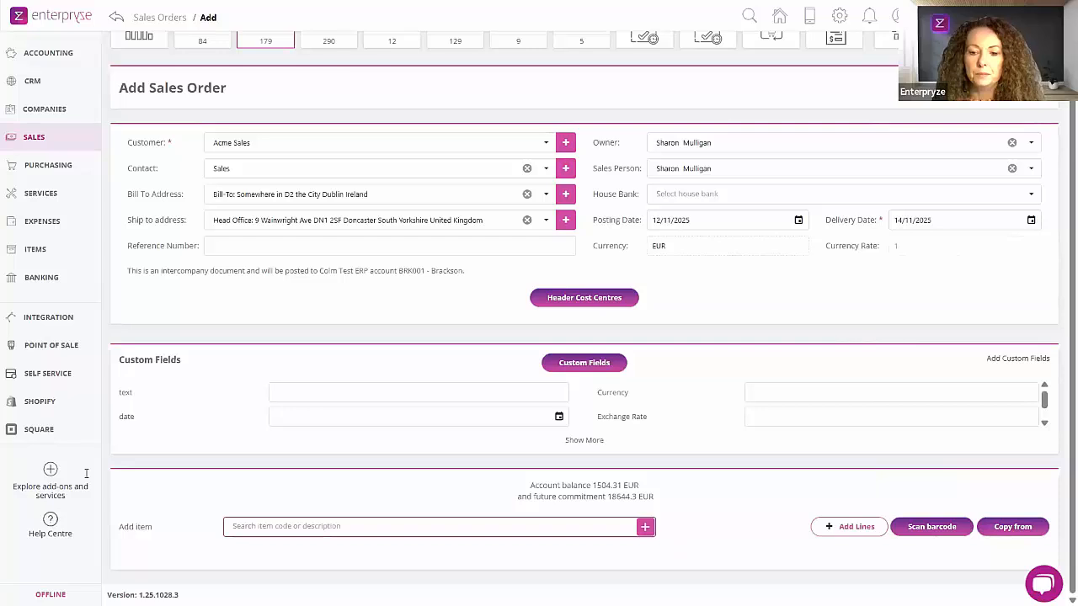
Edit the SC Item order line to set its price to 500 EUR, check its service call settings, and confirm the line
{"action": "scroll", "coordinate": [724, 413], "scroll_direction": "down", "scroll_amount": 1}
{"action": "scroll", "coordinate": [741, 429], "scroll_direction": "down", "scroll_amount": 2}
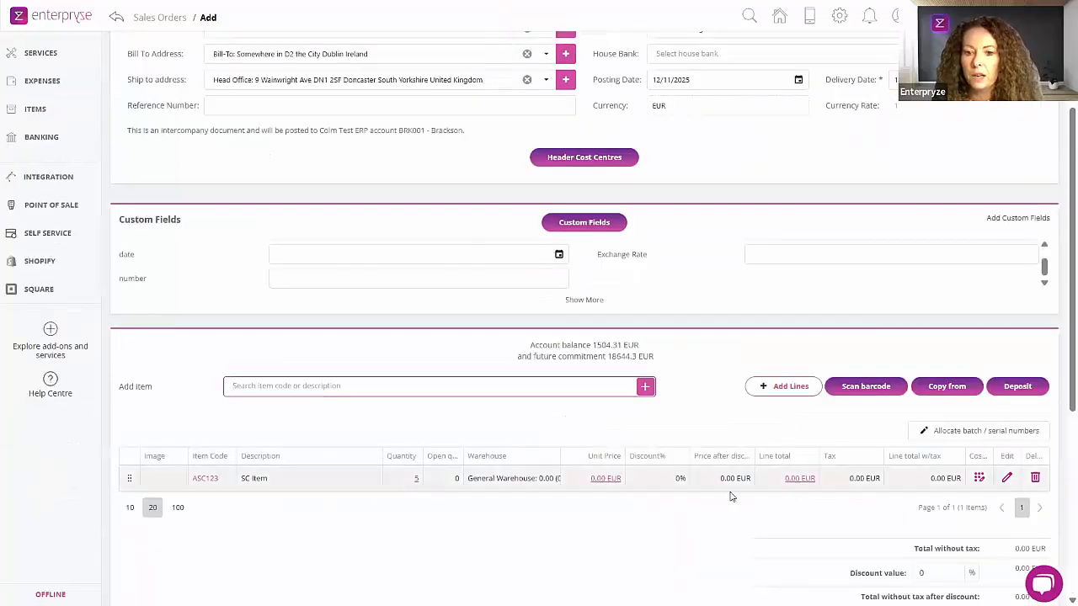
{"action": "left_click", "coordinate": [1007, 479]}
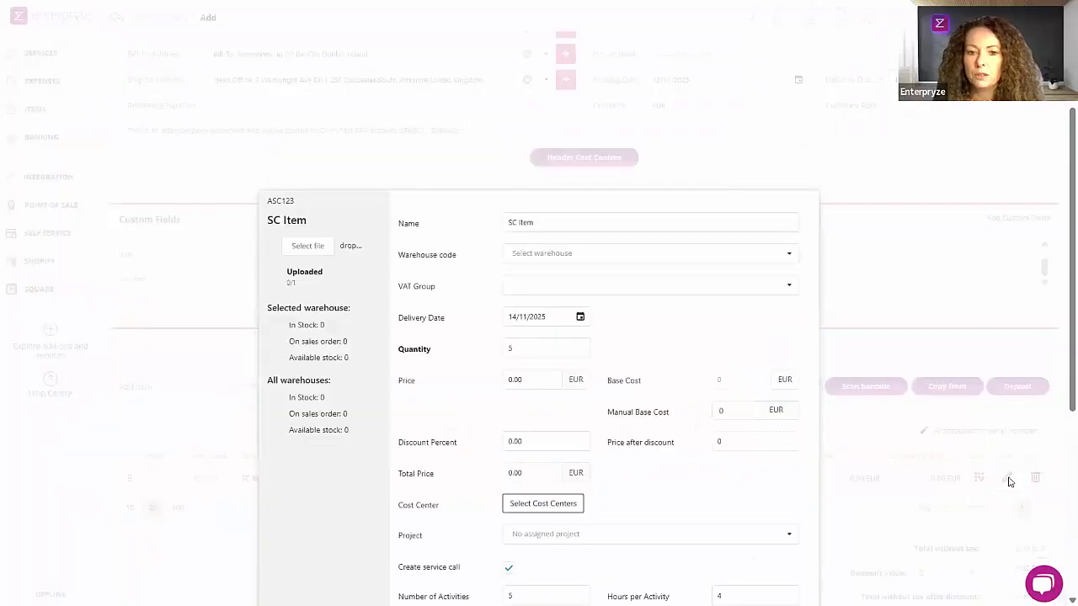
{"action": "left_click", "coordinate": [512, 231]}
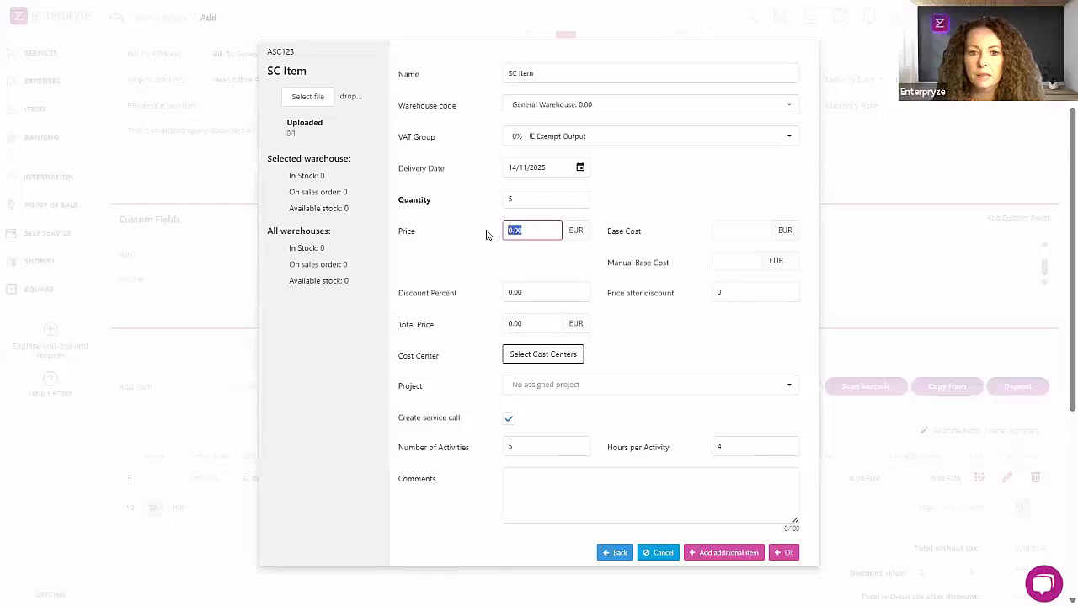
{"action": "type", "text": "500"}
{"action": "key", "text": "Tab"}
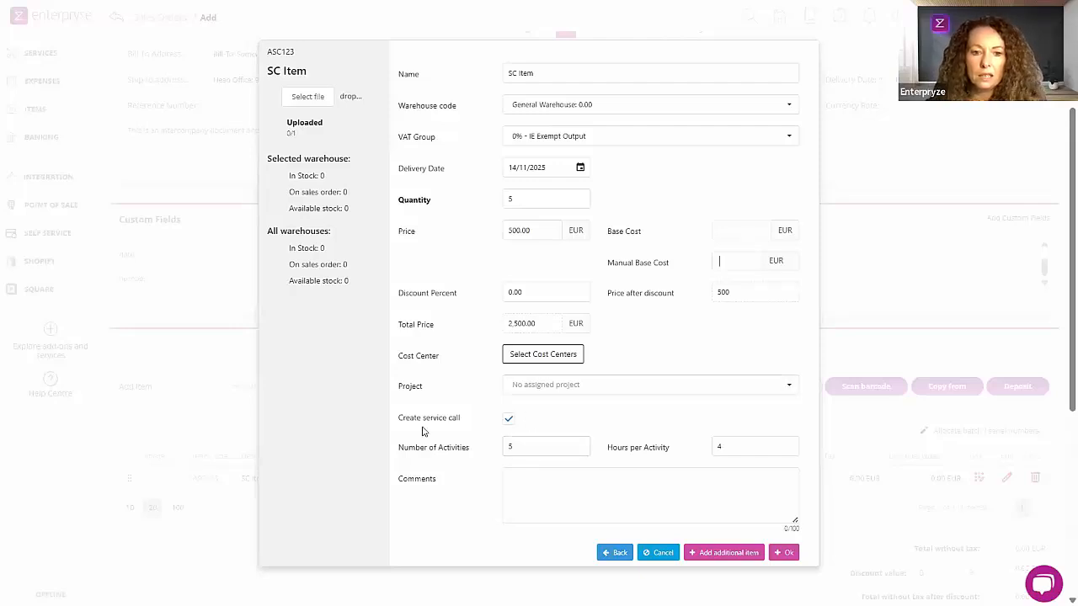
{"action": "left_click_drag", "start_coordinate": [407, 421], "coordinate": [449, 433]}
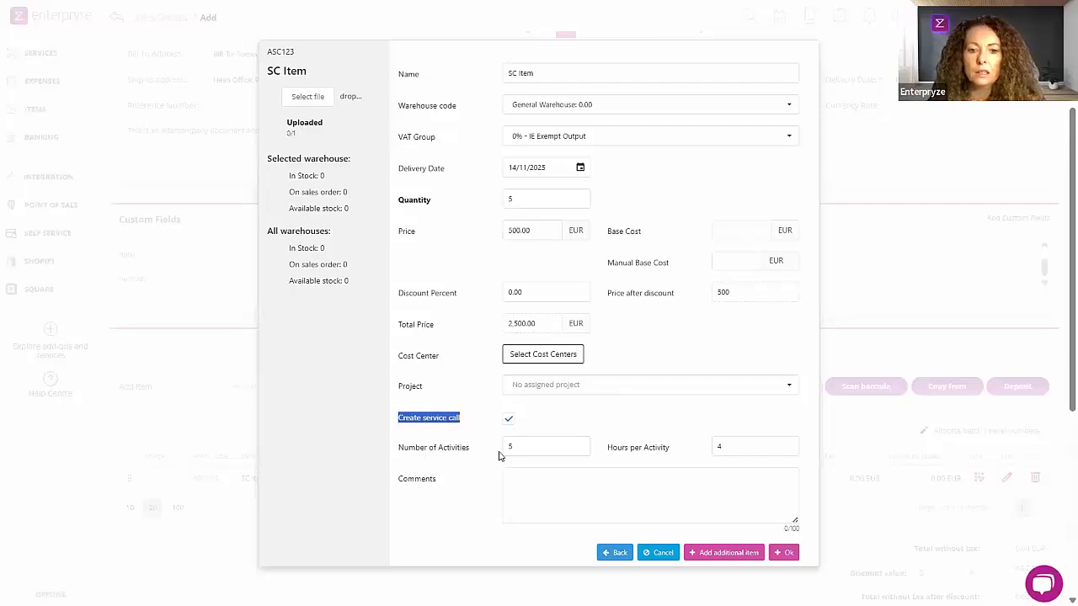
{"action": "left_click", "coordinate": [517, 448]}
{"action": "left_click", "coordinate": [745, 443]}
{"action": "left_click", "coordinate": [784, 554]}
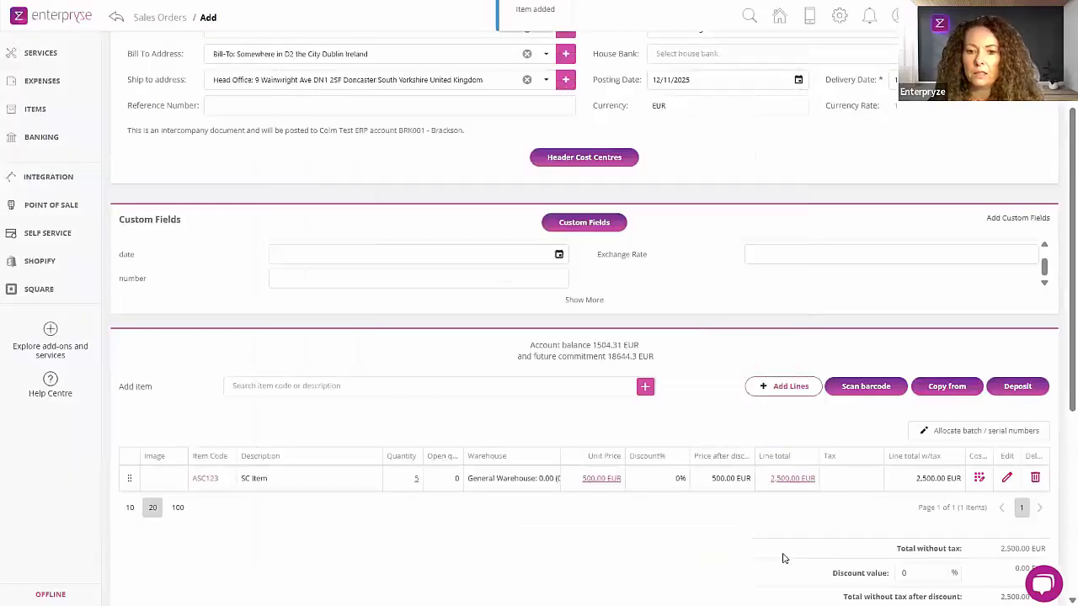
Save the sales order and decline to email the document
{"action": "scroll", "coordinate": [873, 277], "scroll_direction": "up", "scroll_amount": 5}
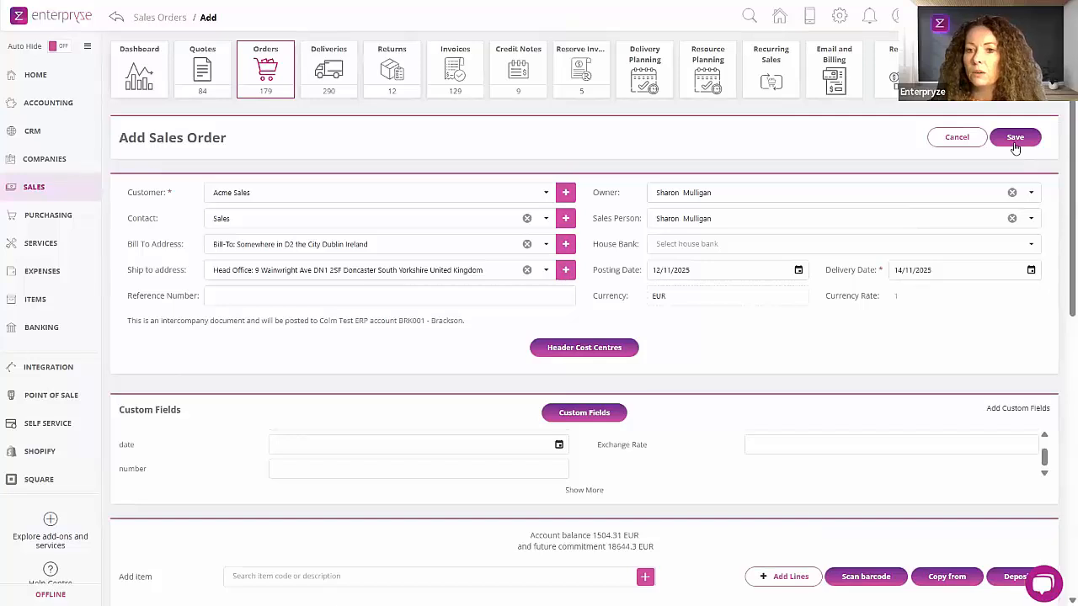
{"action": "left_click", "coordinate": [1015, 140]}
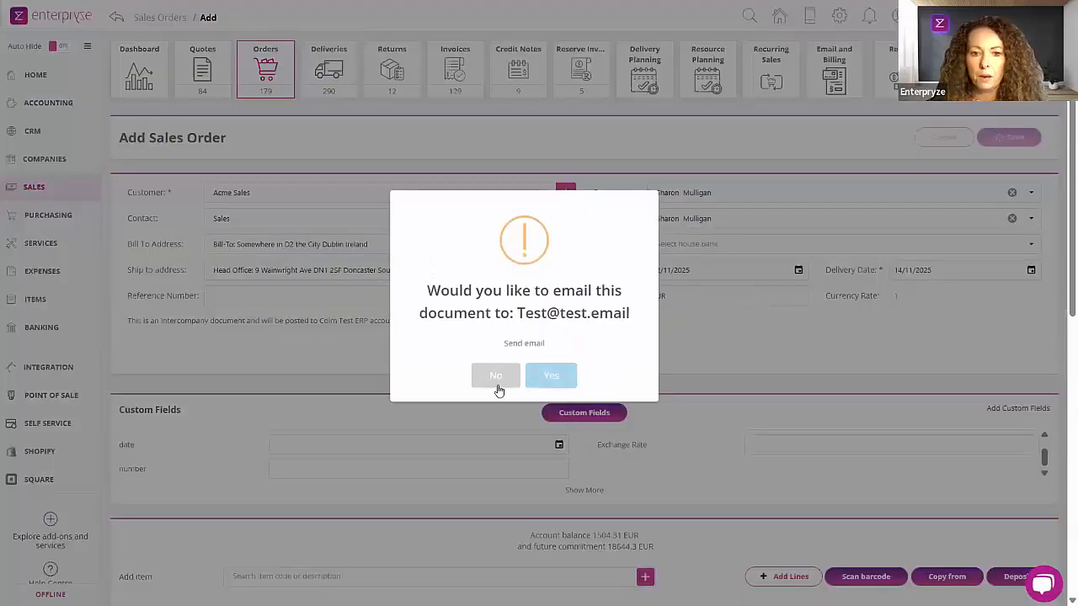
{"action": "left_click", "coordinate": [496, 381]}
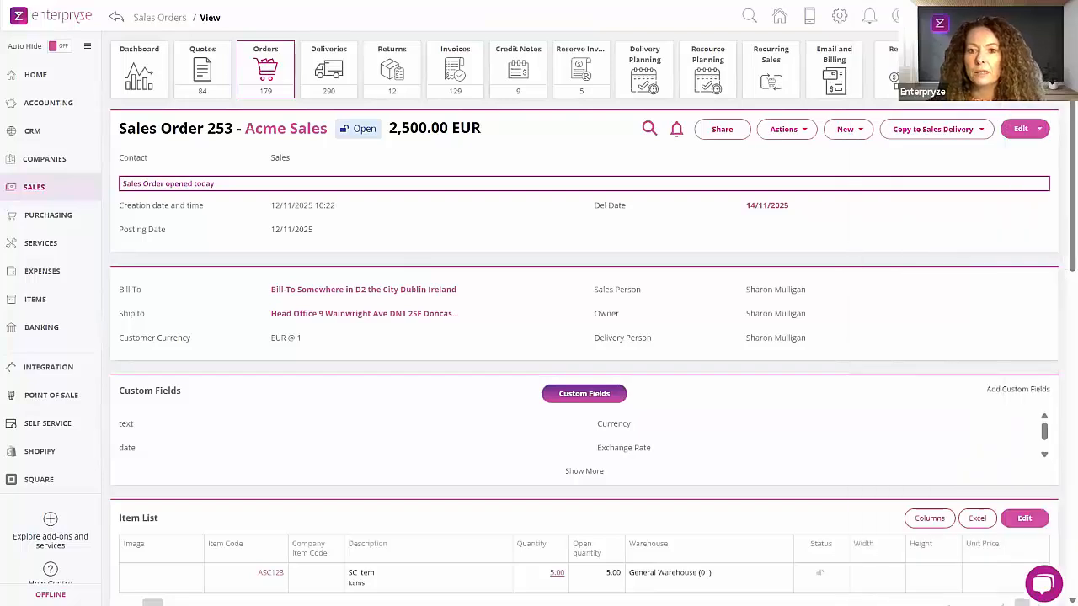
Create service calls from the Acme Sales order and open the resulting service call
{"action": "left_click", "coordinate": [804, 133]}
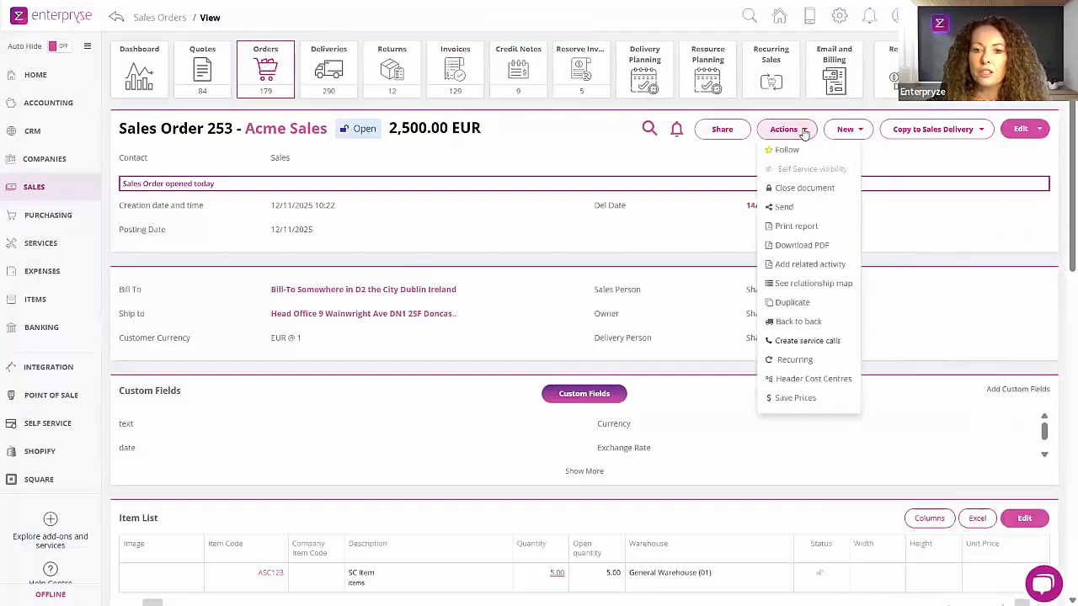
{"action": "left_click", "coordinate": [796, 341]}
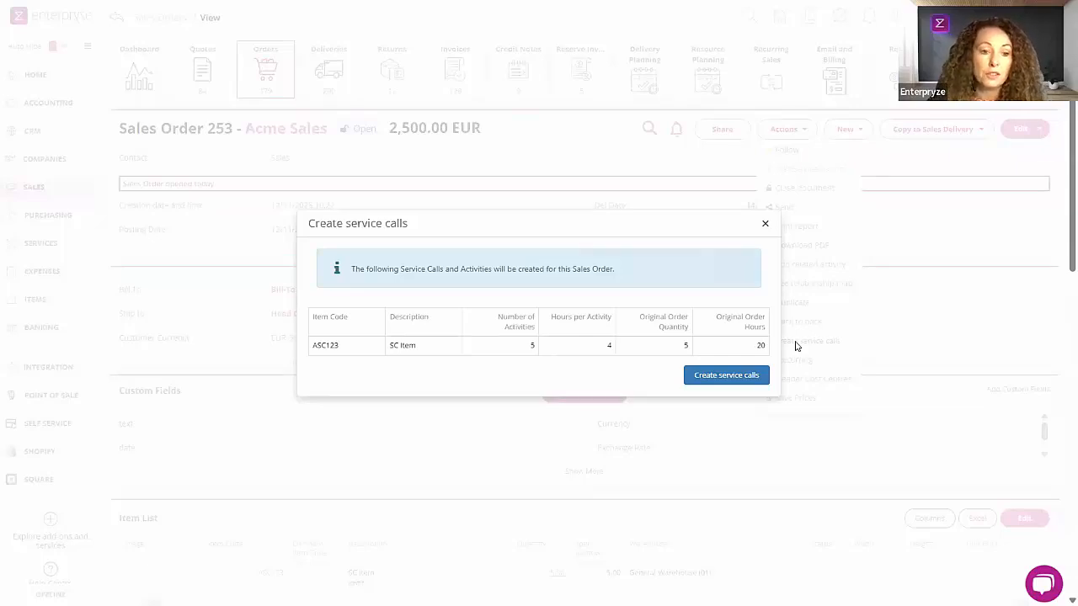
{"action": "left_click", "coordinate": [721, 377]}
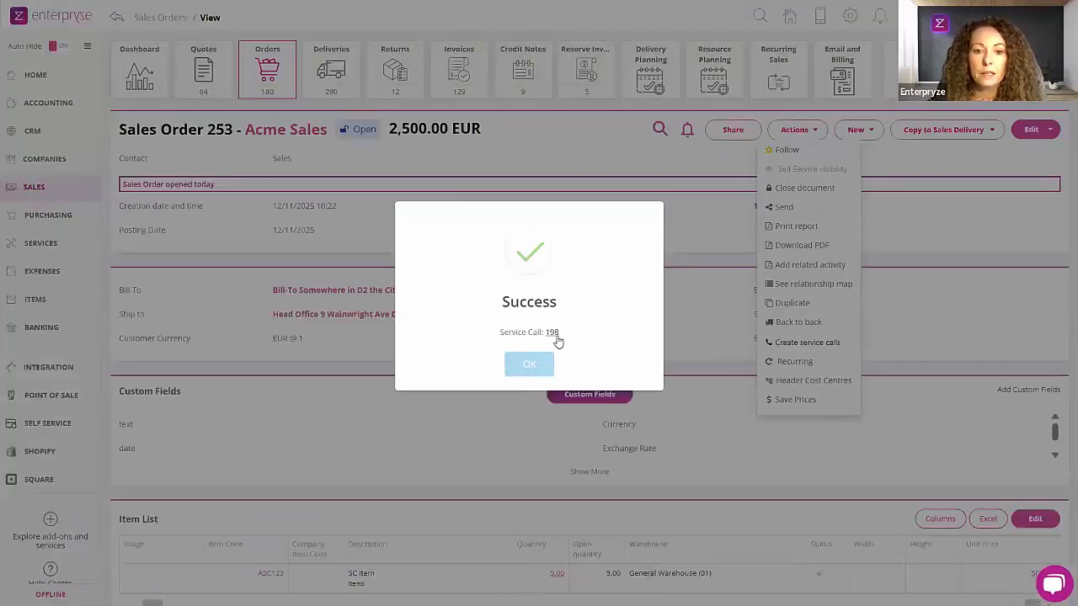
{"action": "left_click", "coordinate": [552, 332]}
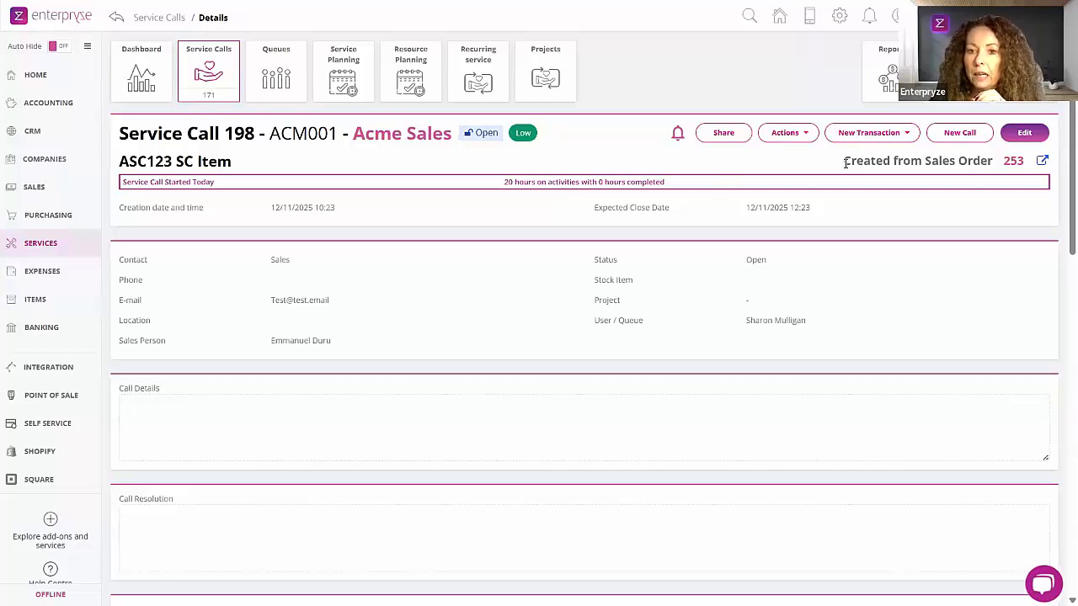
Check the service call's header for the sales order it was created from
{"action": "left_click_drag", "start_coordinate": [843, 161], "coordinate": [995, 160]}
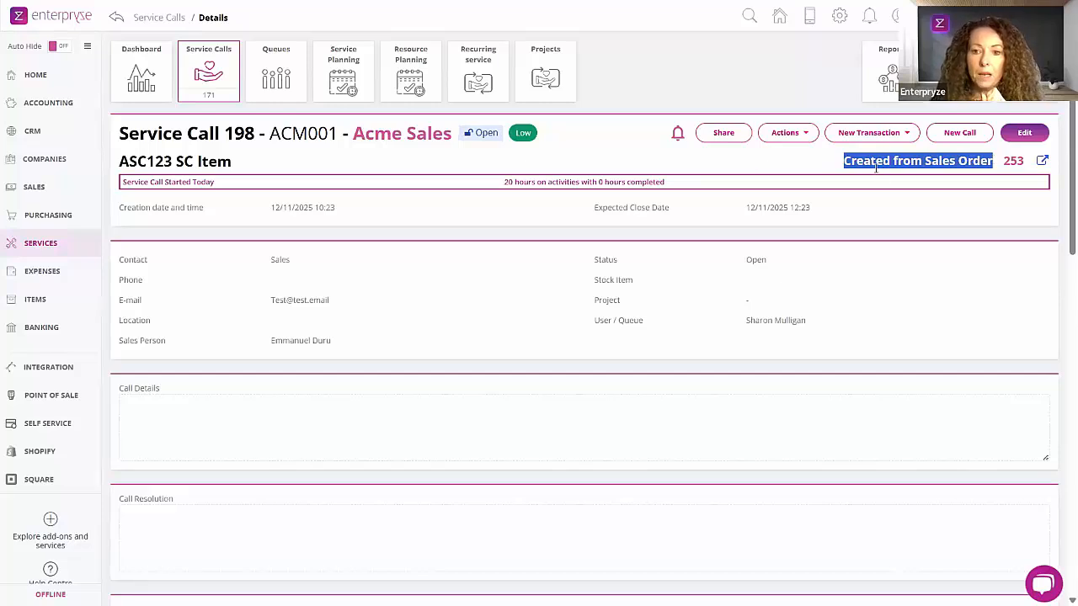
{"action": "left_click", "coordinate": [1002, 164]}
{"action": "left_click", "coordinate": [1011, 164]}
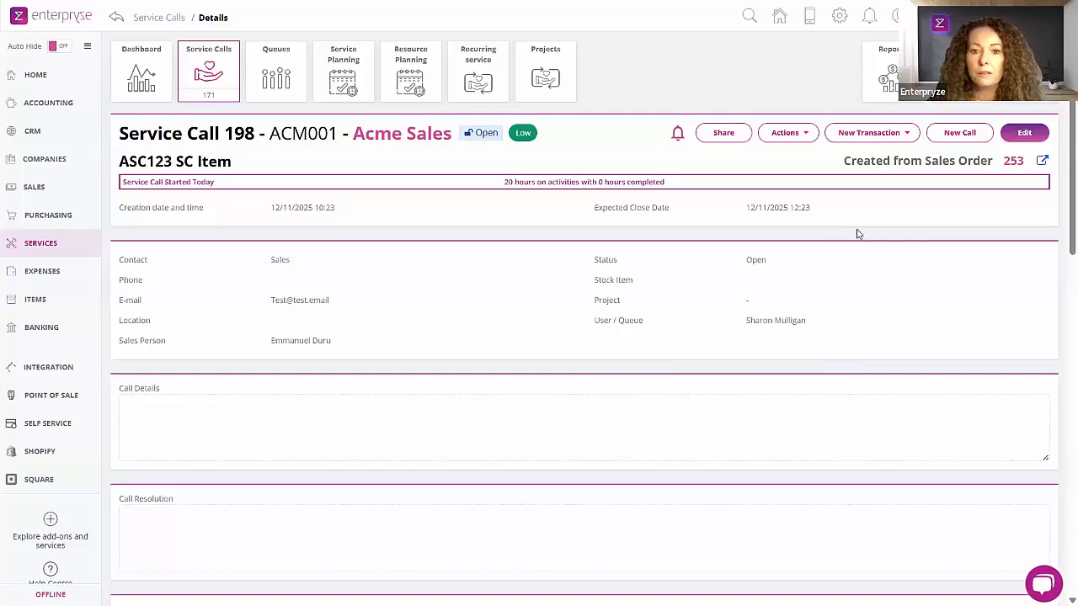
Start editing the service call, set its stock item to SC Item and project to 1 - p1, and keep the Sales contact
{"action": "left_click", "coordinate": [1022, 134]}
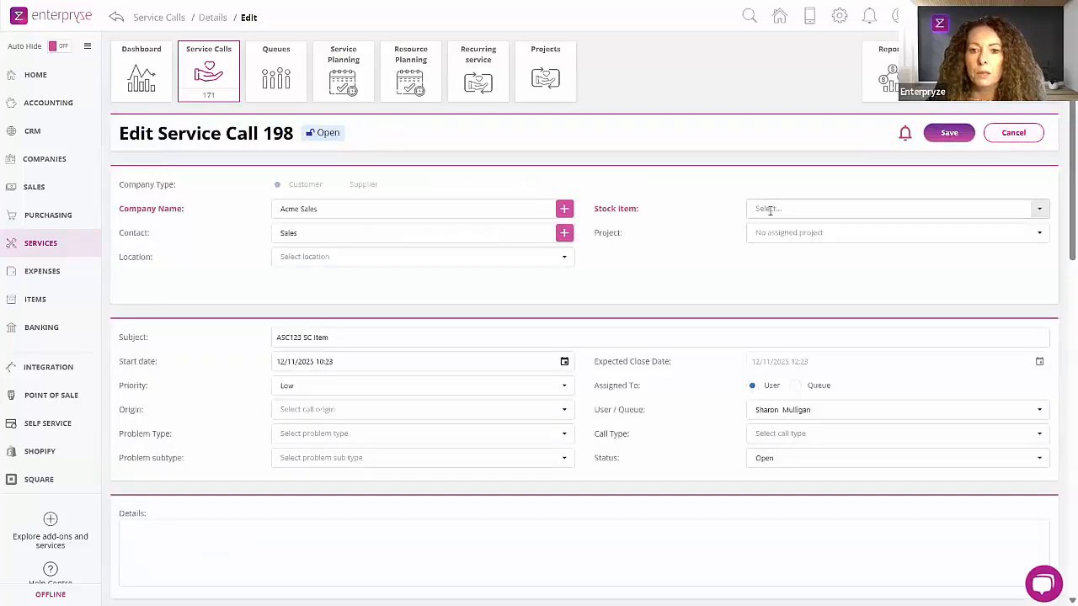
{"action": "left_click", "coordinate": [770, 210]}
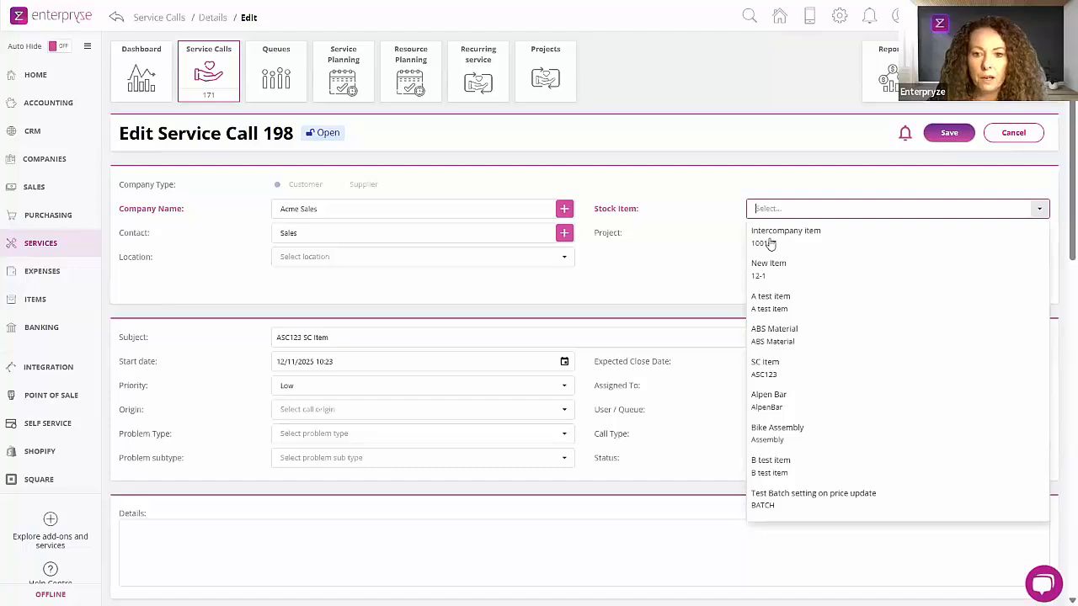
{"action": "left_click", "coordinate": [773, 369]}
{"action": "left_click", "coordinate": [784, 234]}
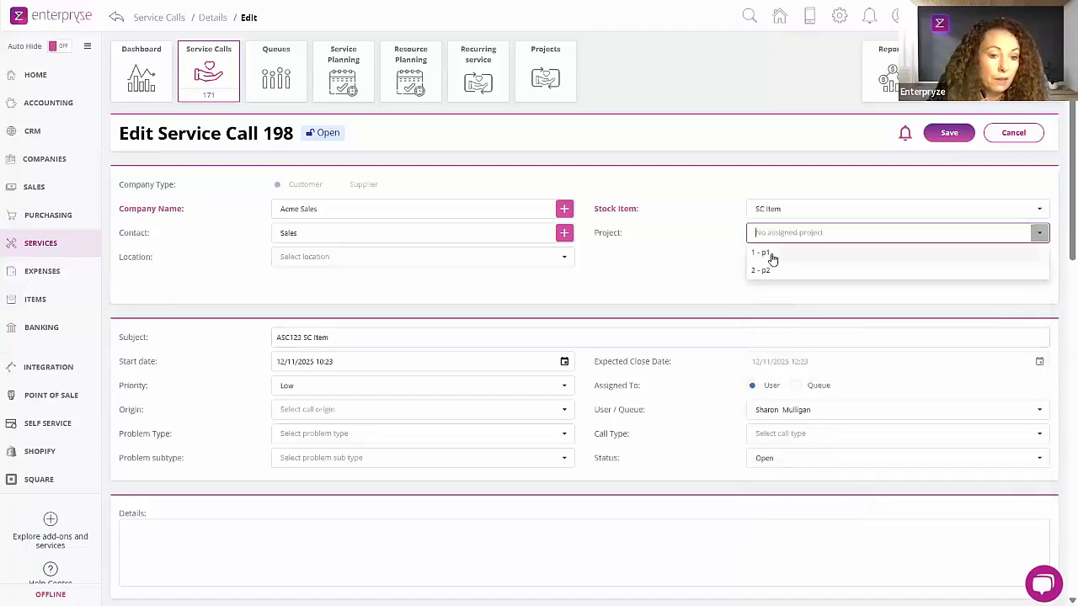
{"action": "left_click", "coordinate": [772, 255]}
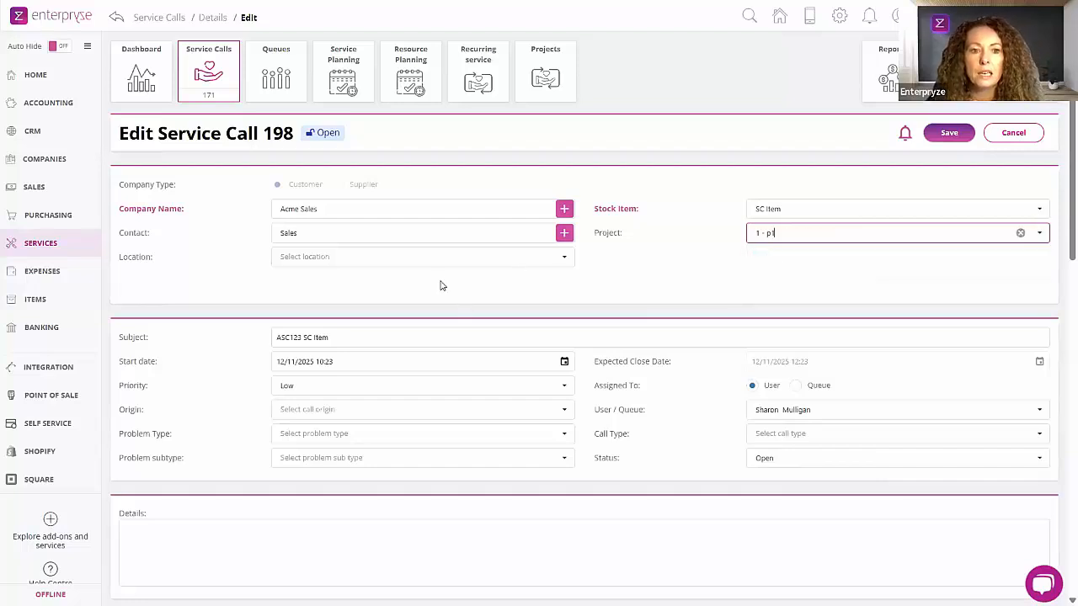
{"action": "left_click", "coordinate": [408, 232]}
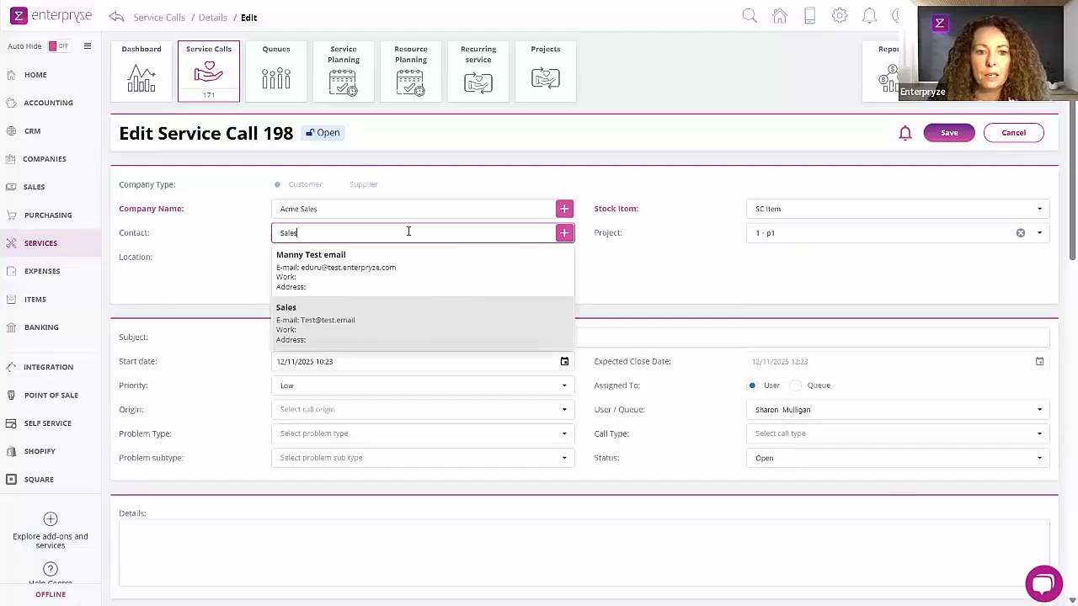
{"action": "left_click", "coordinate": [696, 266]}
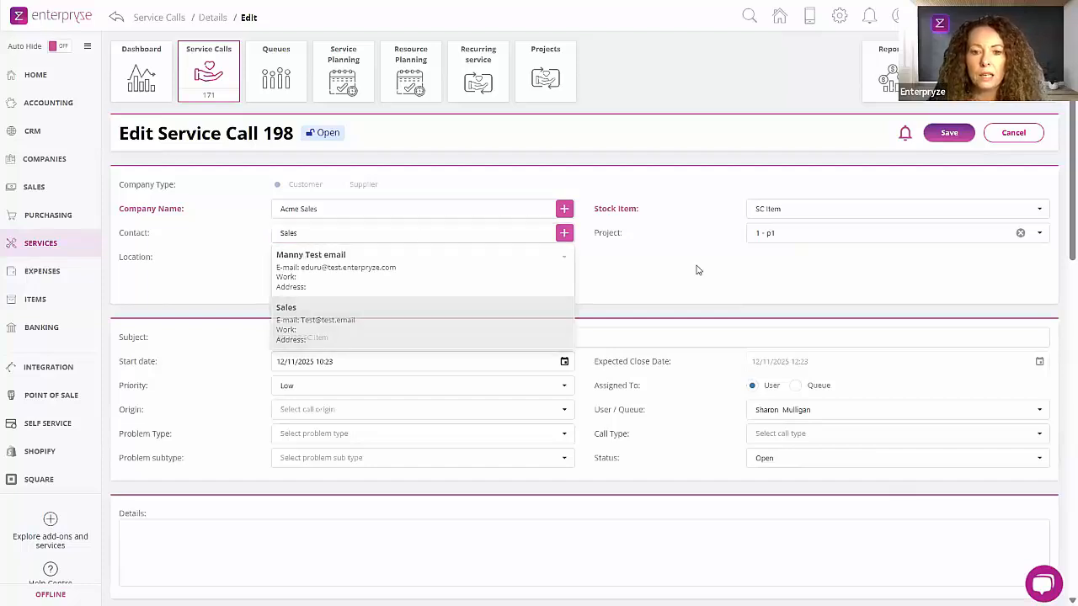
Set the service call's origin to E-Mail, its problem type to problem type 1 and its subtype to subtype name1
{"action": "left_click", "coordinate": [304, 410]}
{"action": "left_click", "coordinate": [302, 437]}
{"action": "left_click", "coordinate": [304, 441]}
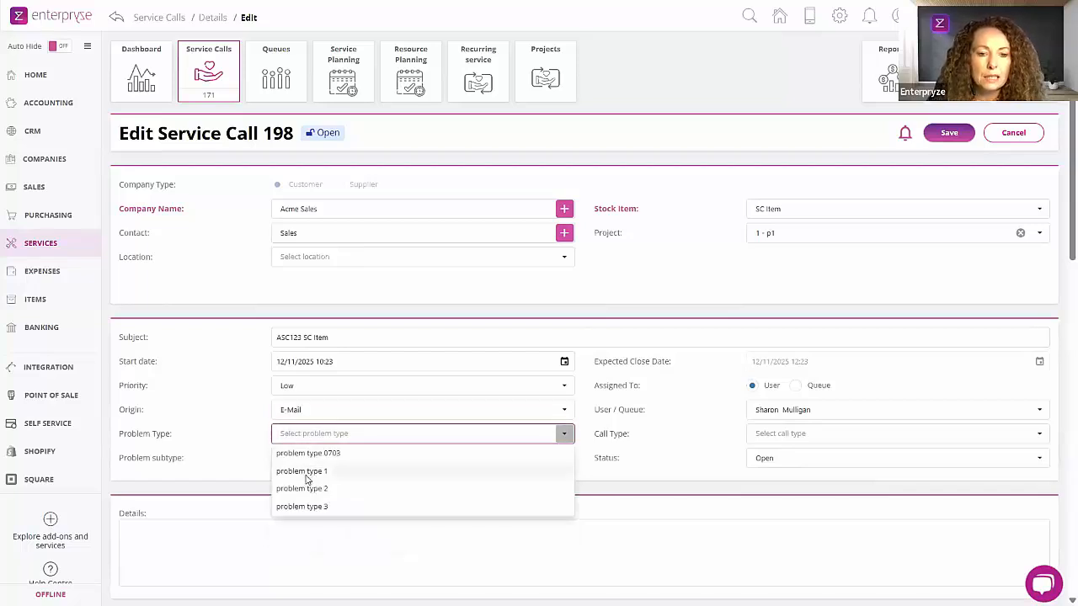
{"action": "left_click", "coordinate": [307, 472]}
{"action": "left_click", "coordinate": [310, 461]}
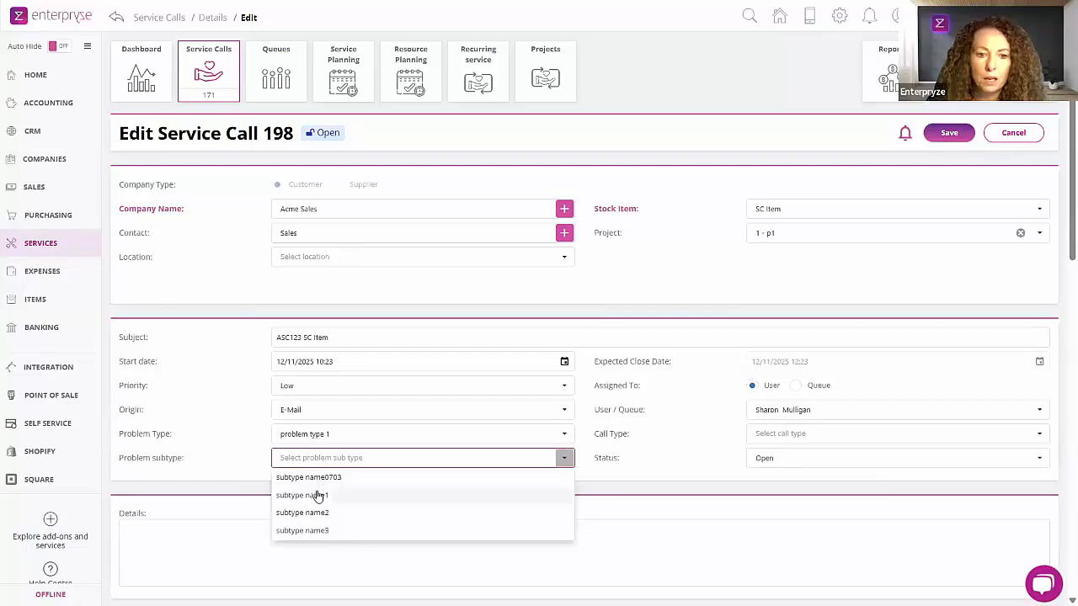
{"action": "left_click", "coordinate": [314, 495]}
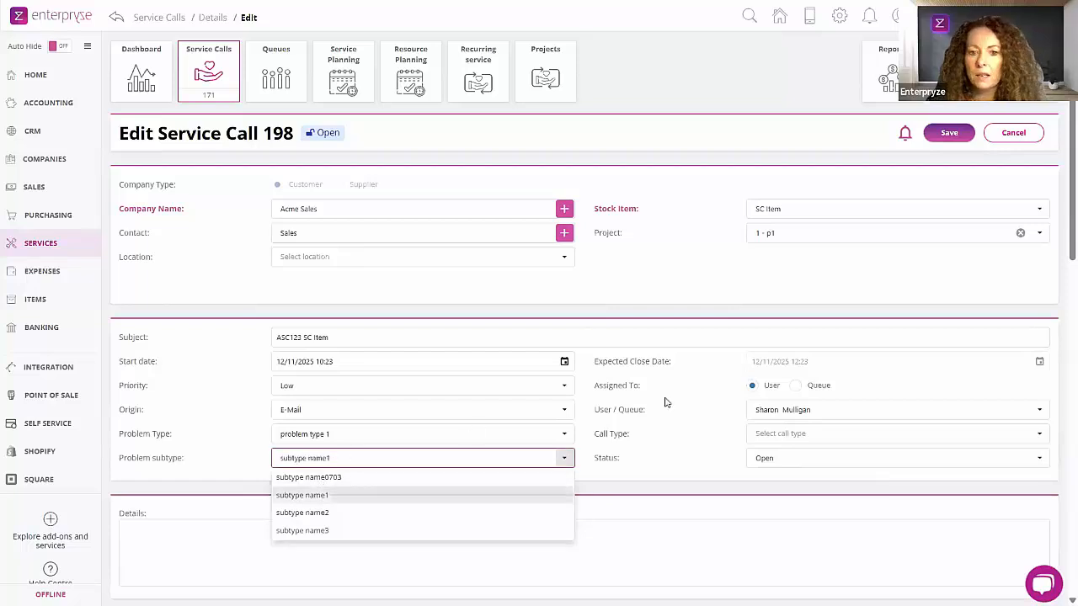
Set the service call's call type to call type 1 and enter "Project" in its details
{"action": "left_click", "coordinate": [788, 435]}
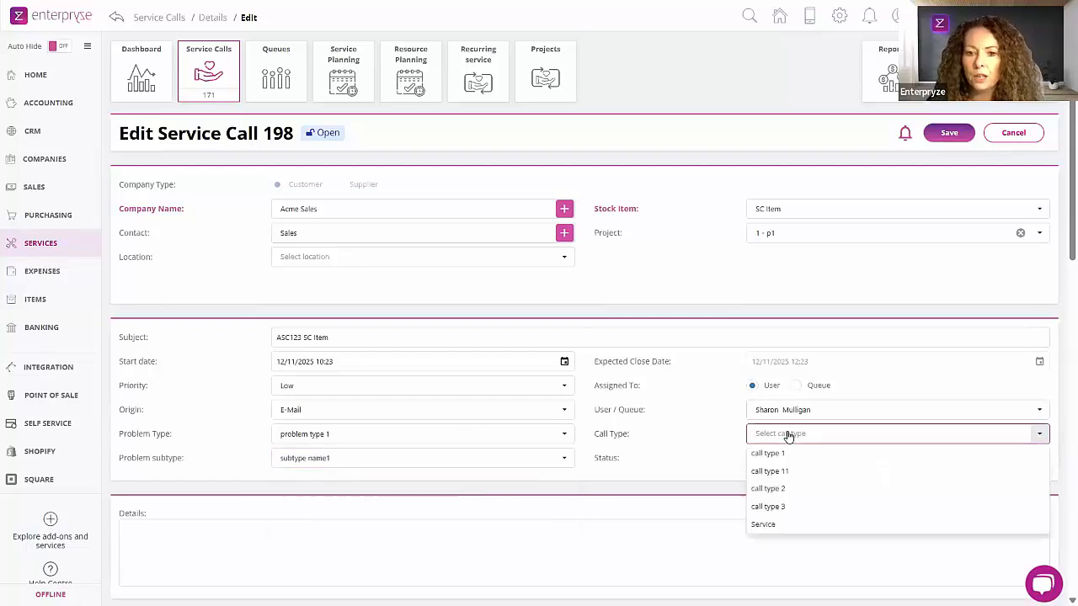
{"action": "left_click", "coordinate": [774, 453]}
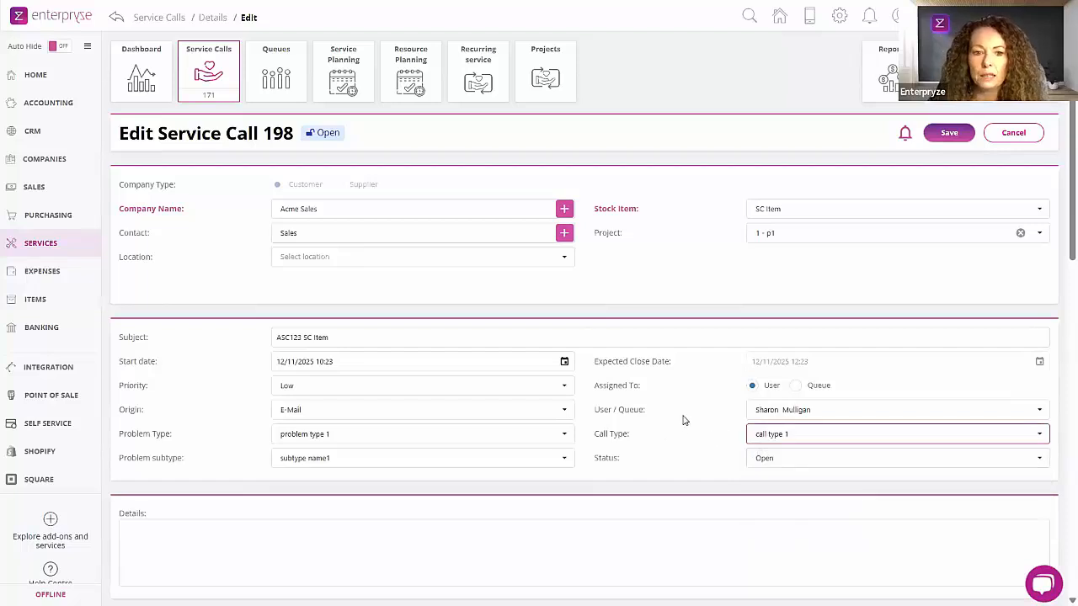
{"action": "scroll", "coordinate": [684, 421], "scroll_direction": "down", "scroll_amount": 3}
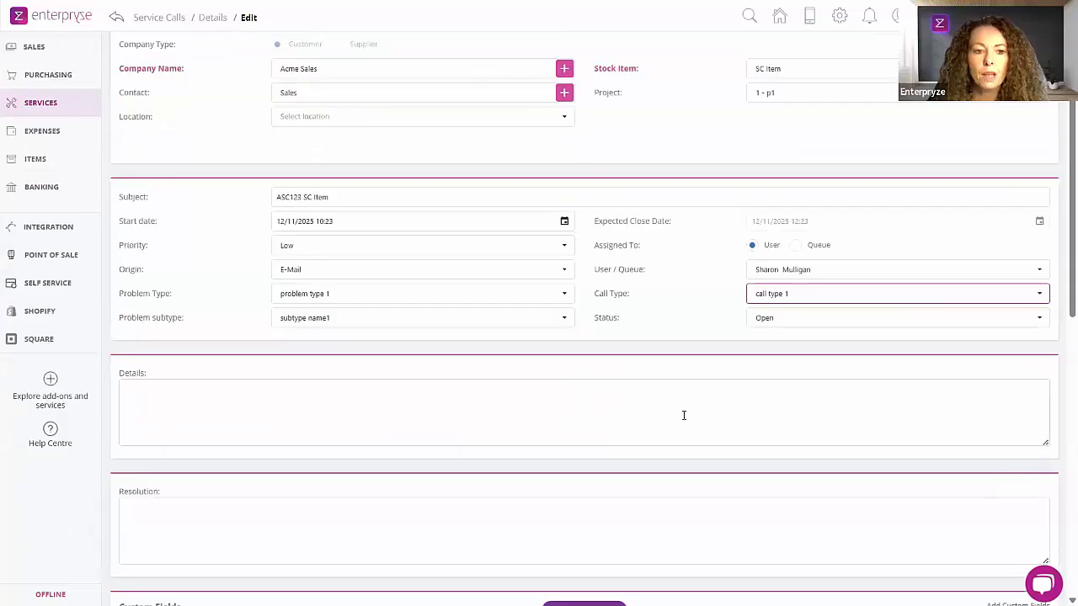
{"action": "left_click", "coordinate": [203, 338]}
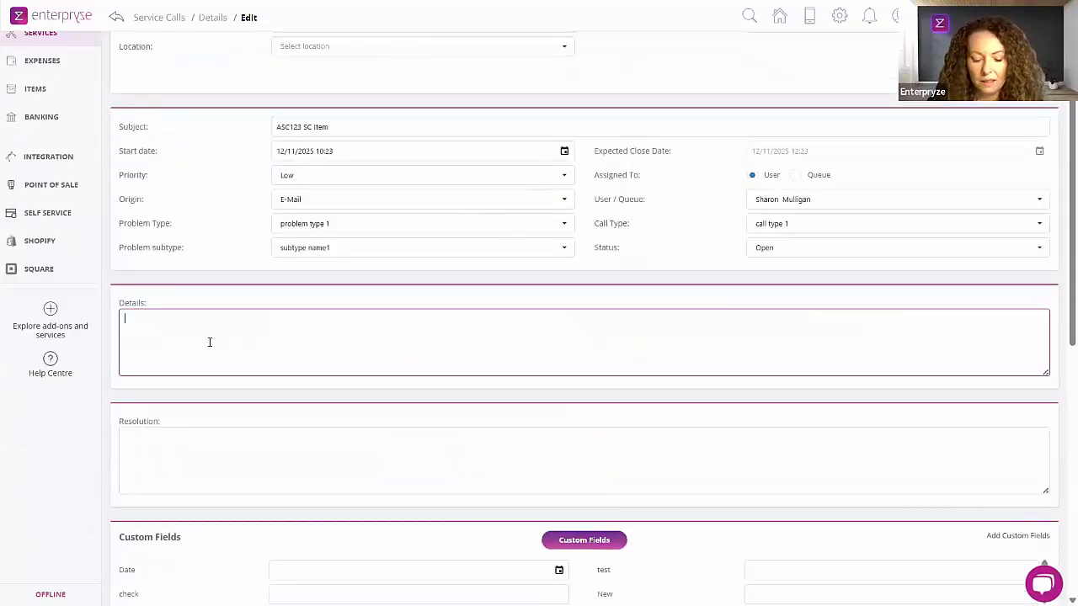
{"action": "type", "text": "Project"}
Review the service call's technician scheduling, activities and attachments, and save the call without emailing it
{"action": "scroll", "coordinate": [384, 436], "scroll_direction": "down", "scroll_amount": 3}
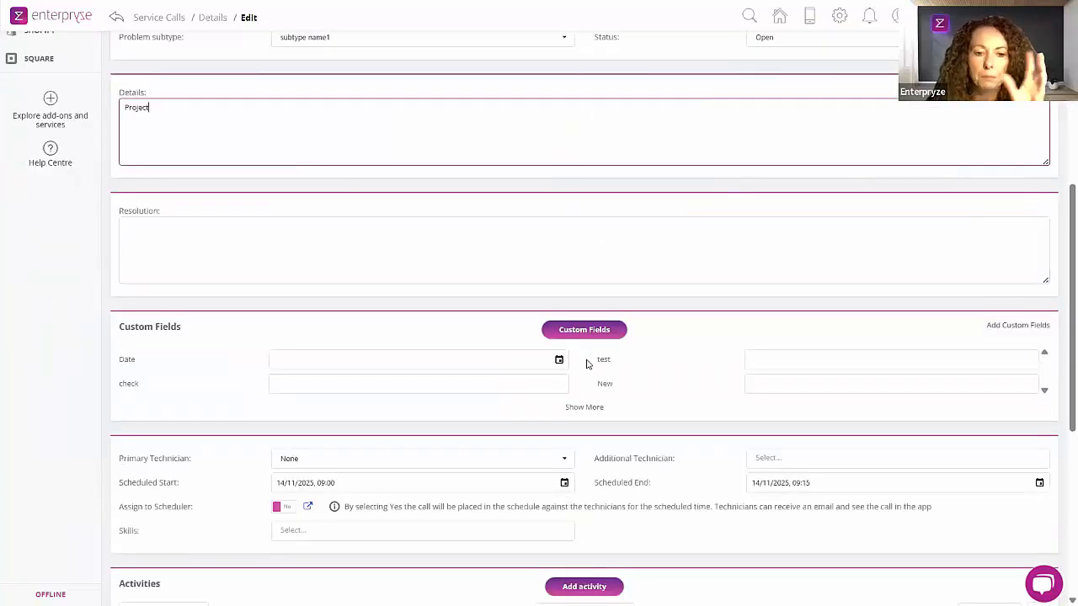
{"action": "scroll", "coordinate": [605, 360], "scroll_direction": "down", "scroll_amount": 2}
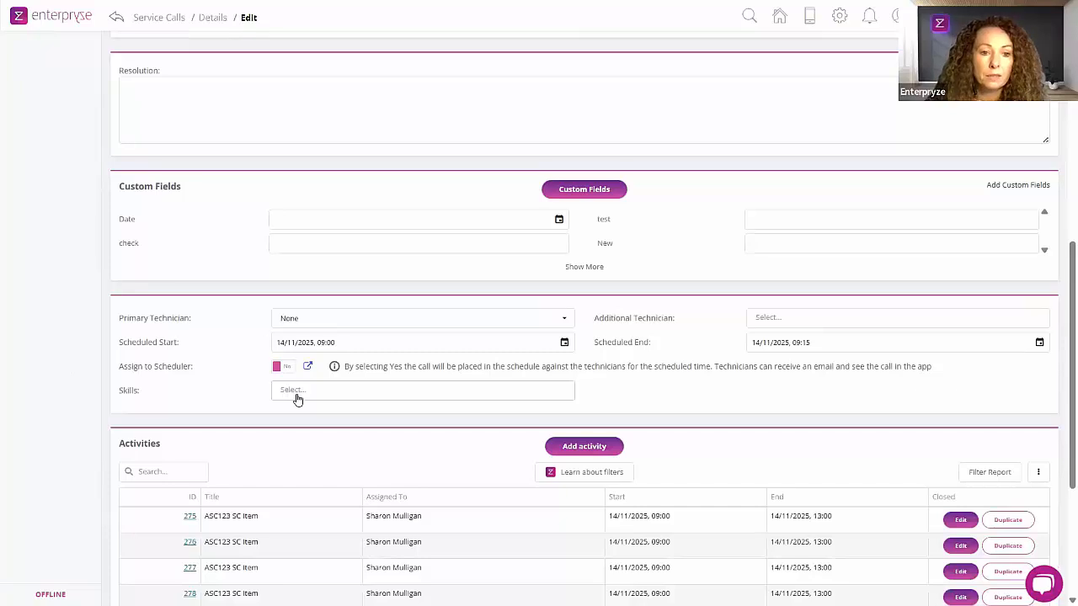
{"action": "scroll", "coordinate": [296, 399], "scroll_direction": "down", "scroll_amount": 5}
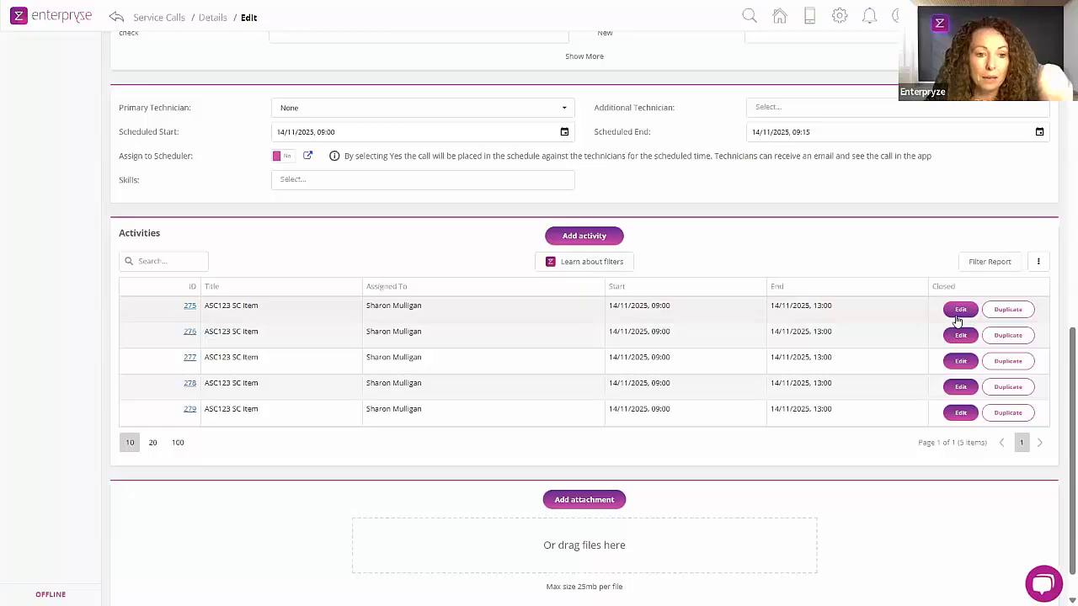
{"action": "scroll", "coordinate": [780, 360], "scroll_direction": "down", "scroll_amount": 1}
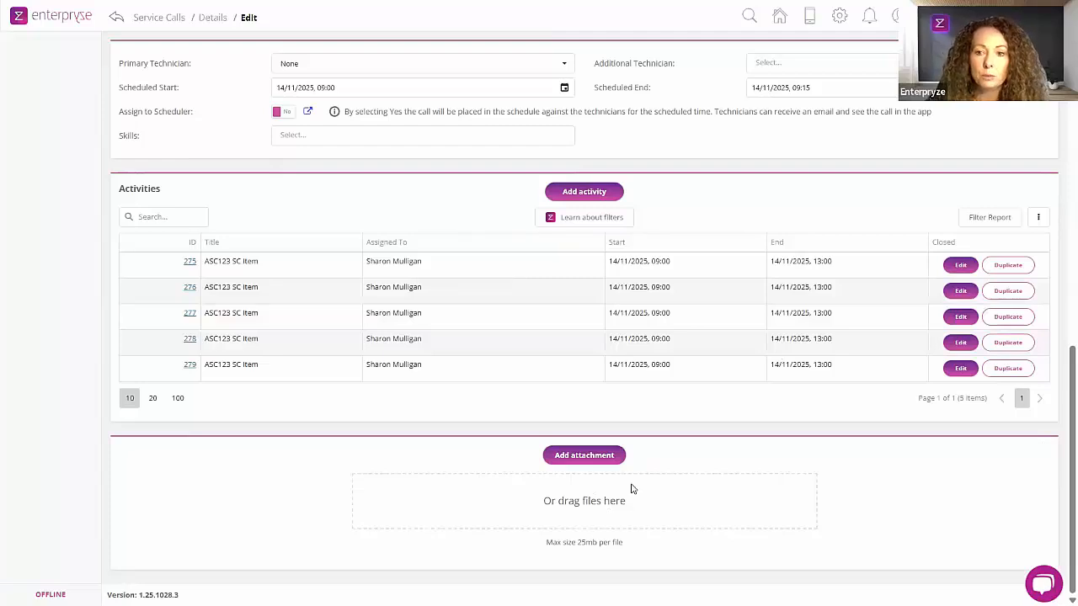
{"action": "scroll", "coordinate": [622, 484], "scroll_direction": "up", "scroll_amount": 10}
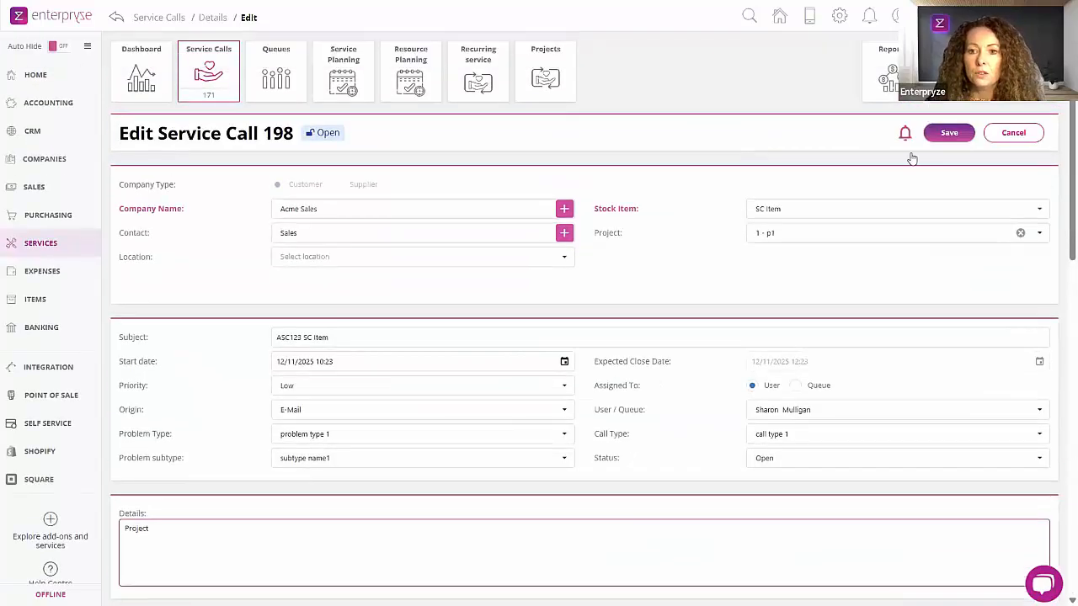
{"action": "left_click", "coordinate": [948, 134]}
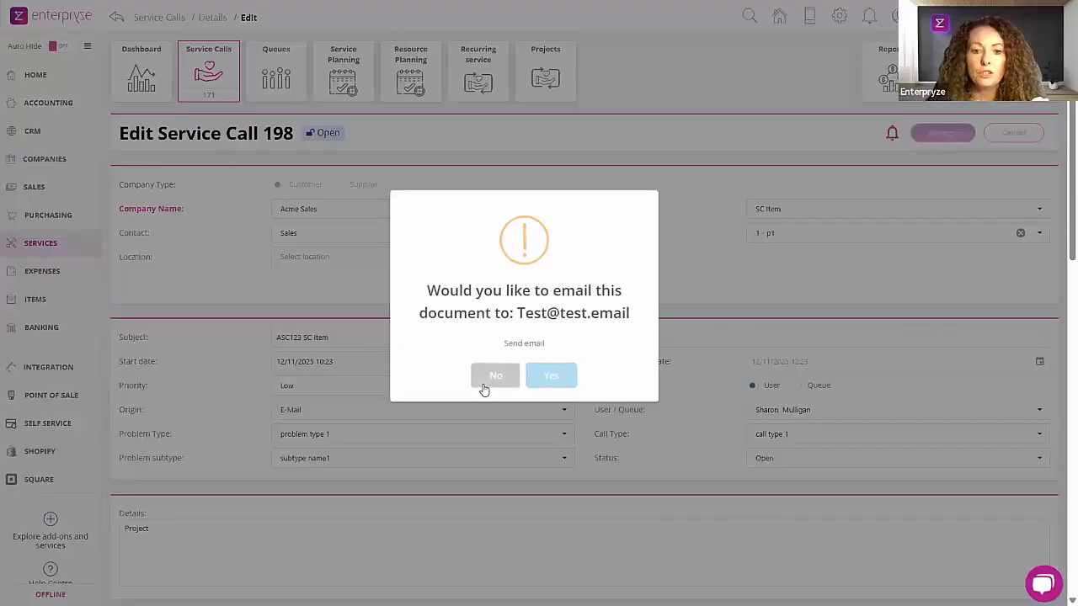
{"action": "left_click", "coordinate": [495, 375]}
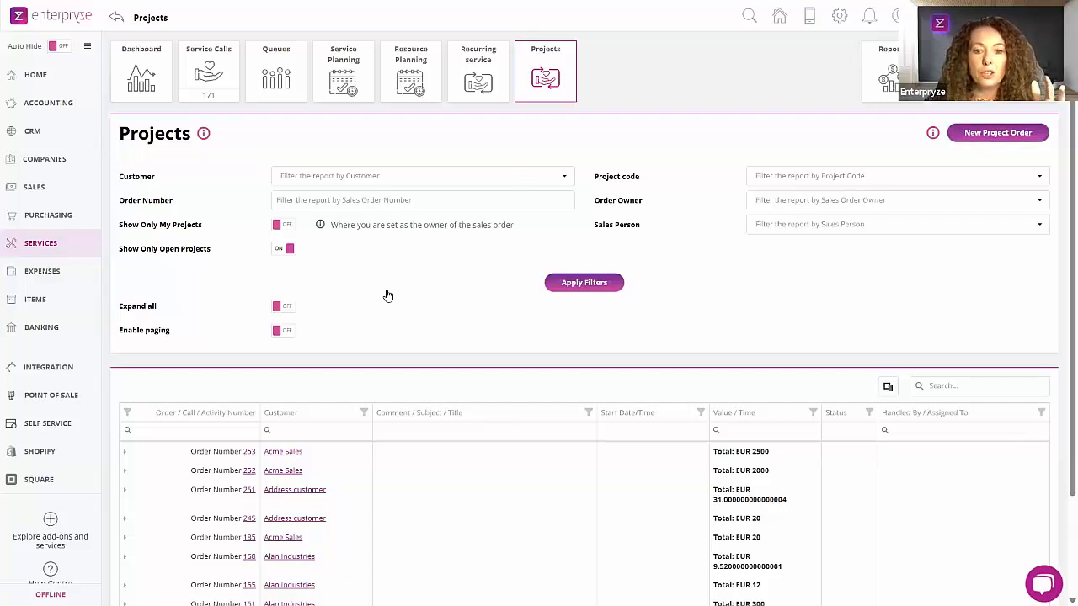
Expand all orders in the projects report to list their service calls and activities
{"action": "scroll", "coordinate": [388, 295], "scroll_direction": "down", "scroll_amount": 2}
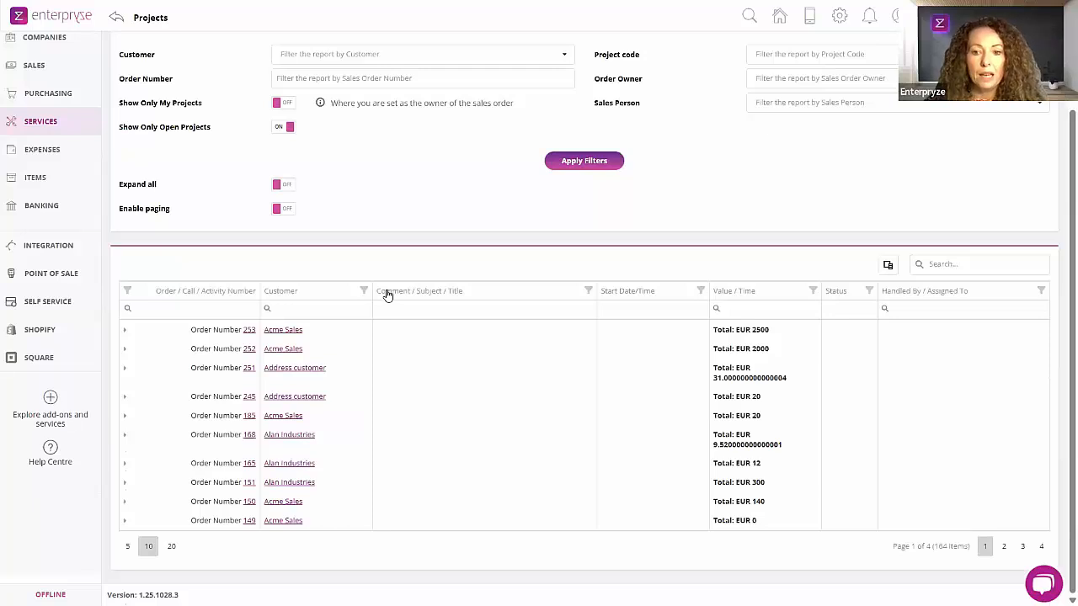
{"action": "scroll", "coordinate": [388, 295], "scroll_direction": "up", "scroll_amount": 2}
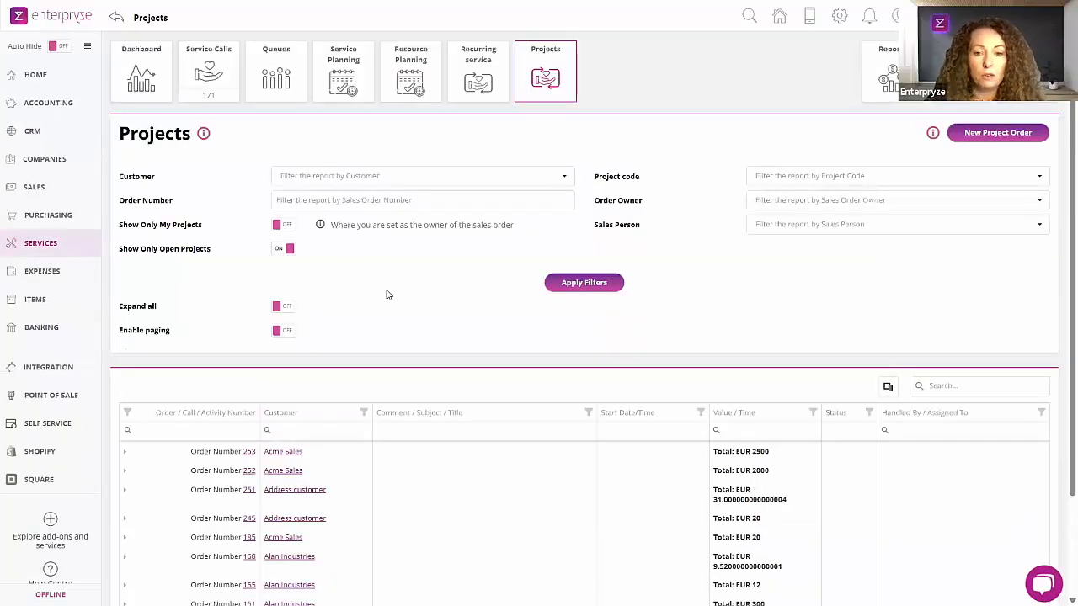
{"action": "scroll", "coordinate": [388, 294], "scroll_direction": "down", "scroll_amount": 1}
{"action": "scroll", "coordinate": [387, 295], "scroll_direction": "down", "scroll_amount": 1}
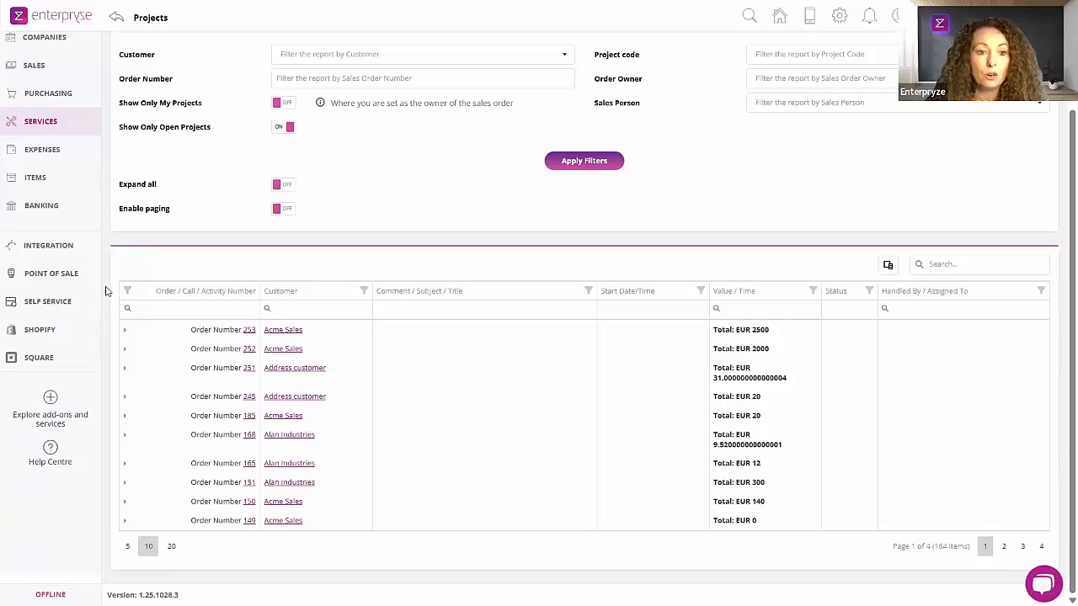
{"action": "left_click", "coordinate": [287, 184]}
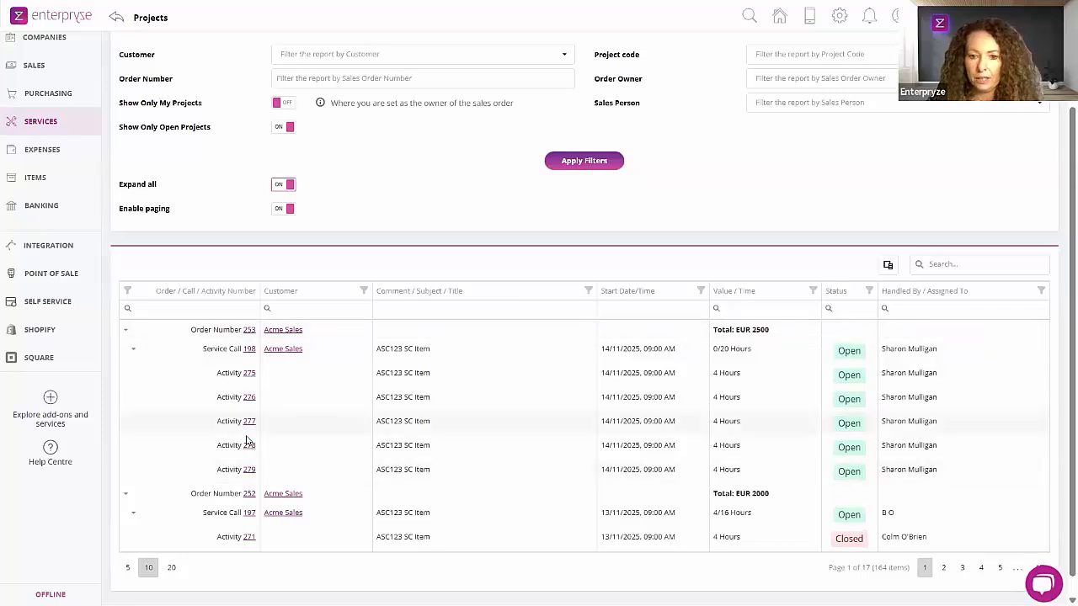
Preview the first activity under service call 198, check its dates and action details, and close the preview
{"action": "left_click", "coordinate": [250, 377]}
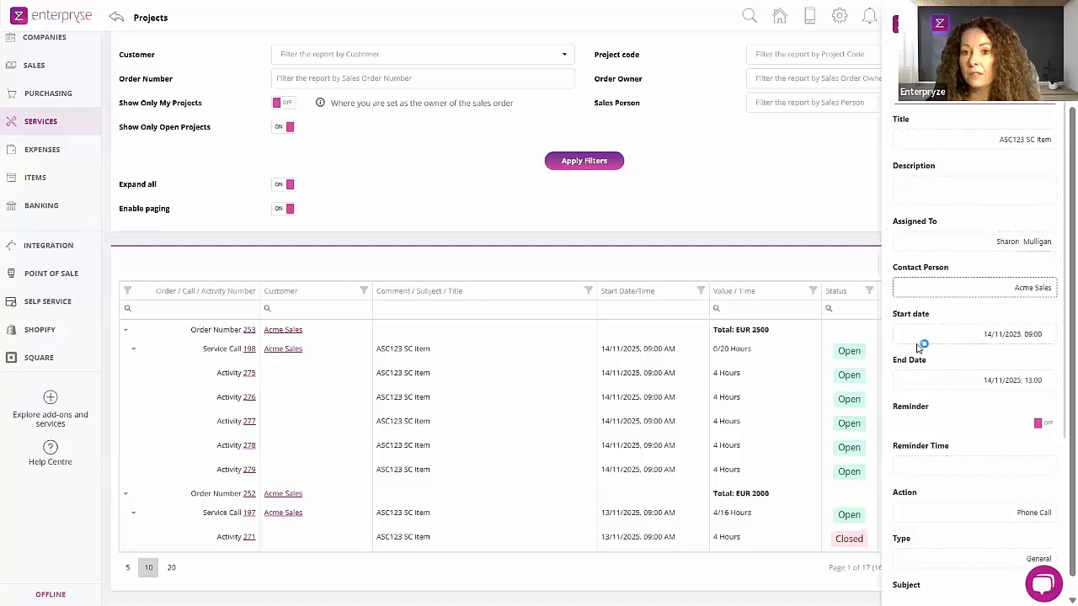
{"action": "left_click", "coordinate": [949, 468]}
{"action": "scroll", "coordinate": [943, 432], "scroll_direction": "down", "scroll_amount": 3}
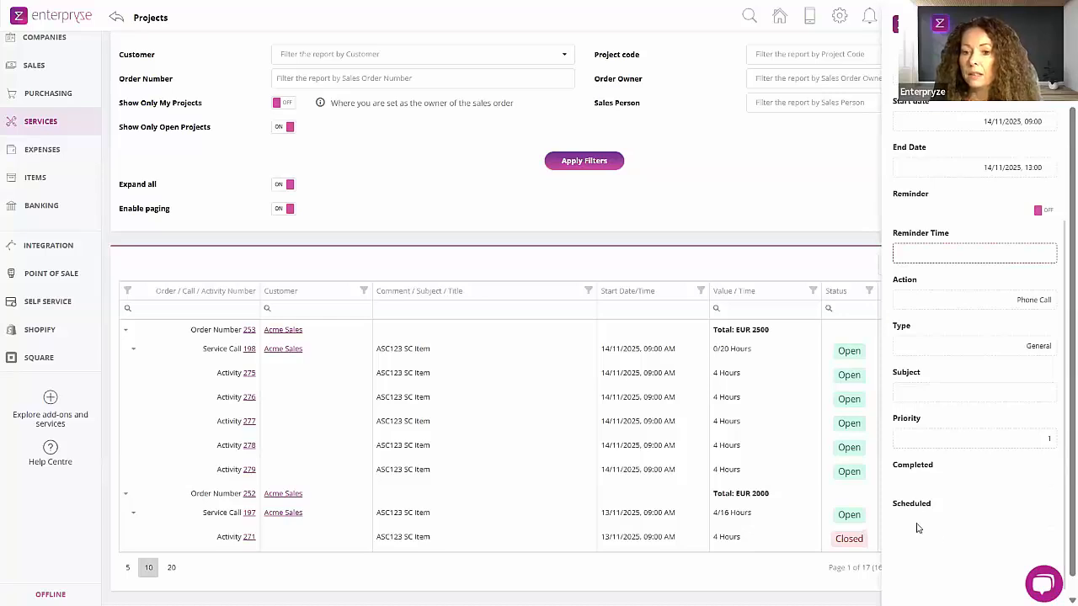
{"action": "scroll", "coordinate": [953, 400], "scroll_direction": "up", "scroll_amount": 1}
{"action": "scroll", "coordinate": [953, 400], "scroll_direction": "up", "scroll_amount": 2}
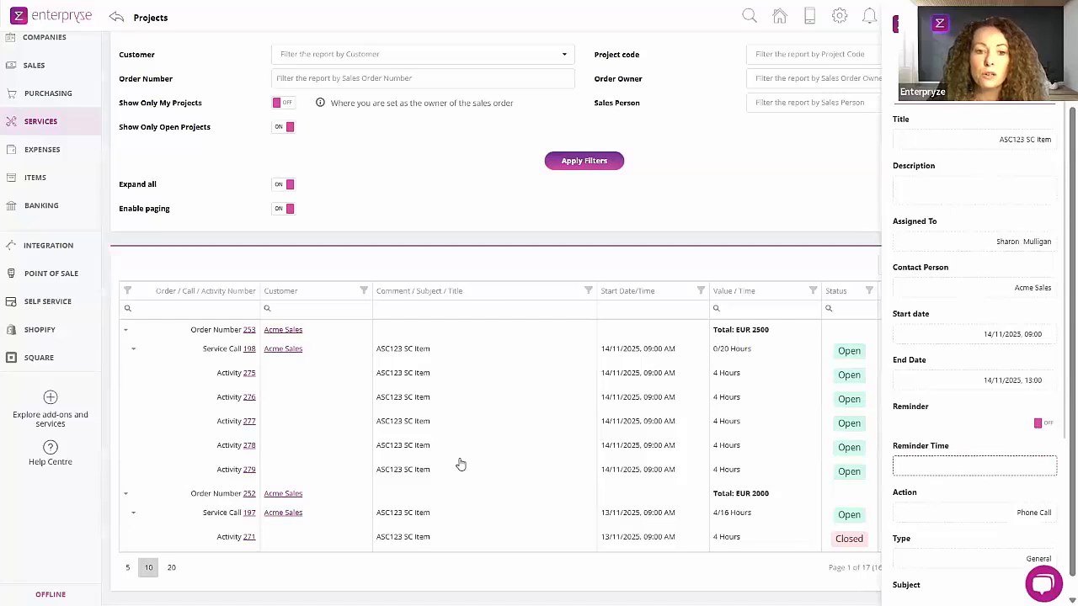
{"action": "left_click", "coordinate": [278, 477]}
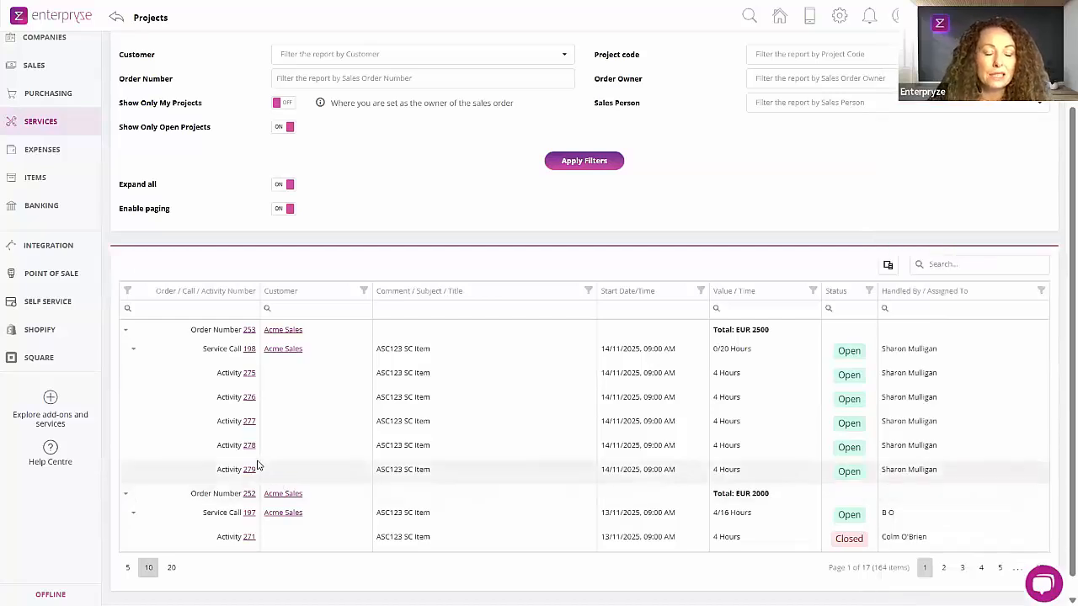
Open the first activity under service call 198 on its own page and start editing it
{"action": "left_click", "coordinate": [249, 376]}
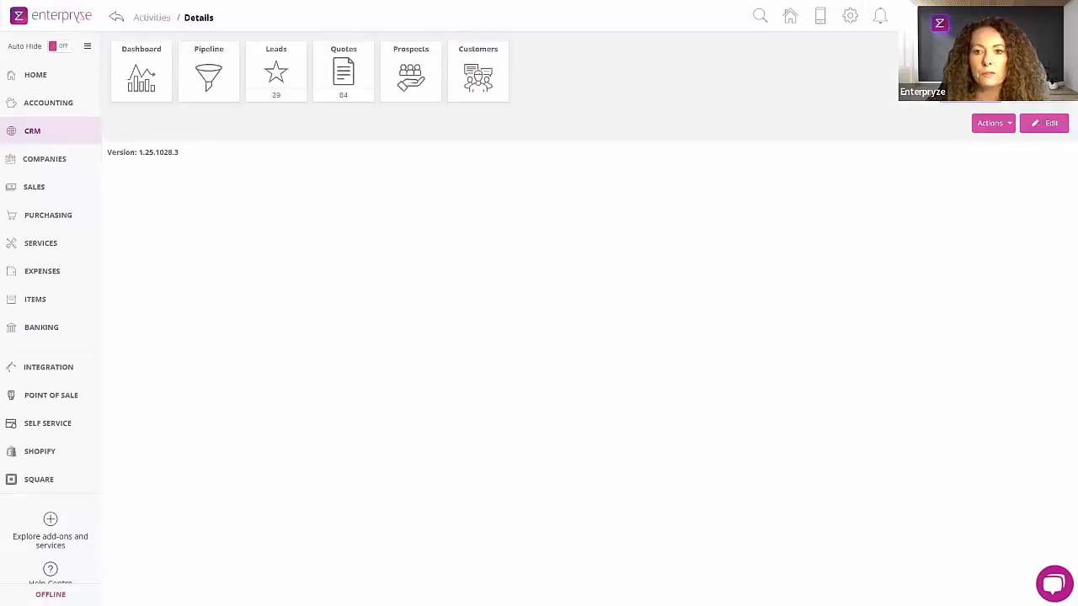
{"action": "left_click", "coordinate": [1044, 123]}
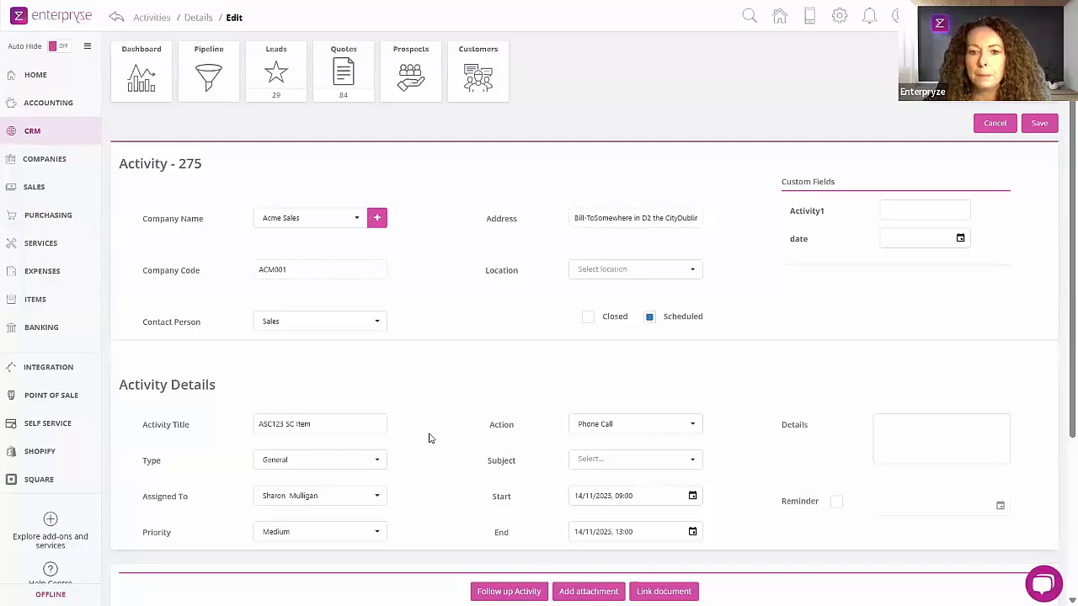
{"action": "left_click", "coordinate": [649, 317]}
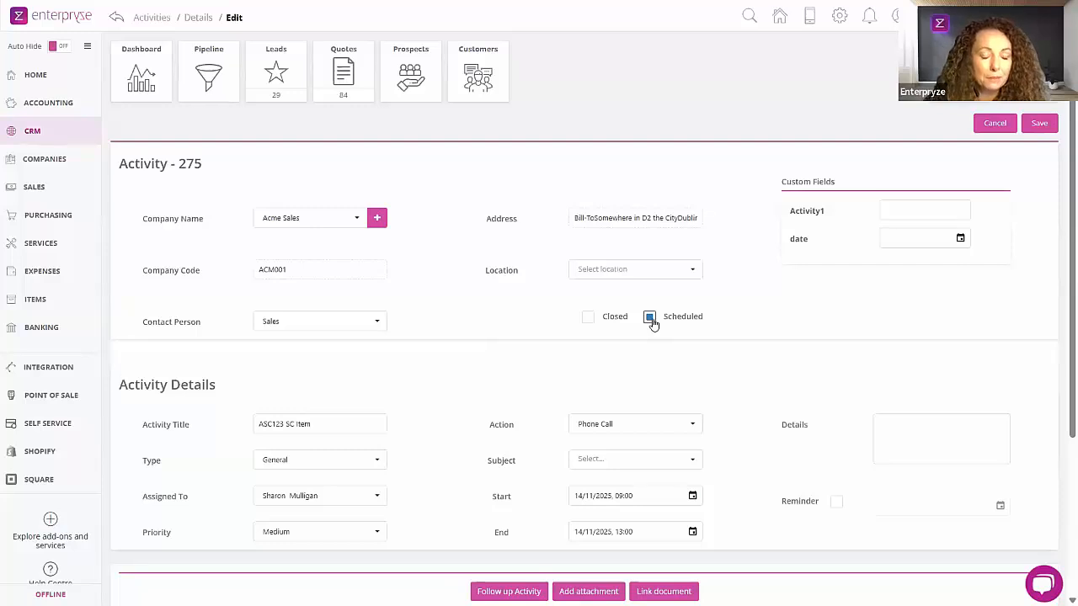
{"action": "scroll", "coordinate": [653, 324], "scroll_direction": "down", "scroll_amount": 5}
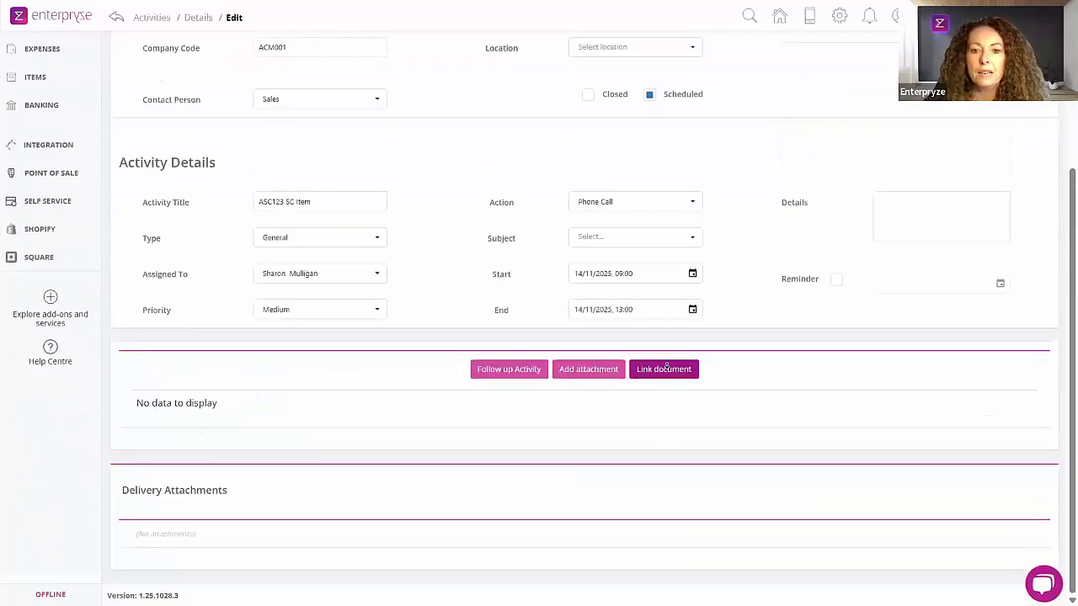
{"action": "scroll", "coordinate": [665, 367], "scroll_direction": "up", "scroll_amount": 5}
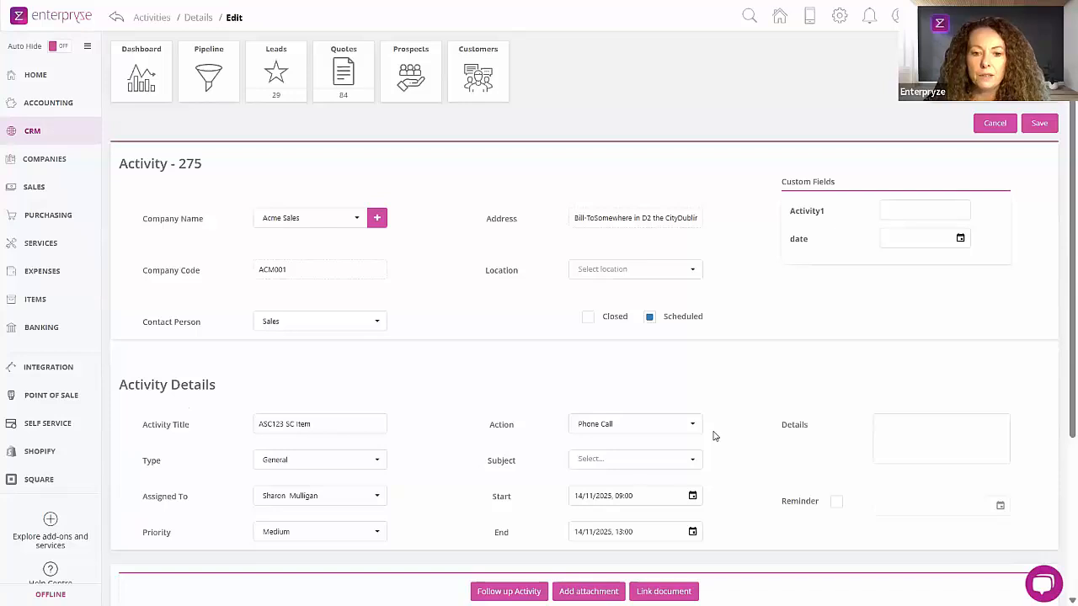
{"action": "scroll", "coordinate": [713, 435], "scroll_direction": "down", "scroll_amount": 2}
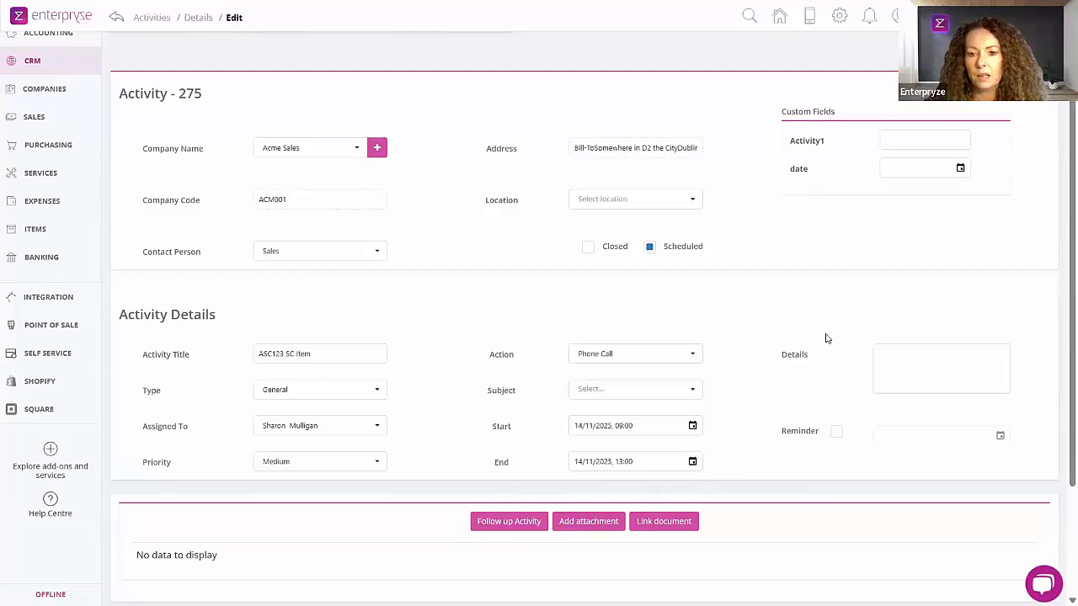
Enter "1st training session" in the activity's details
{"action": "left_click", "coordinate": [930, 375]}
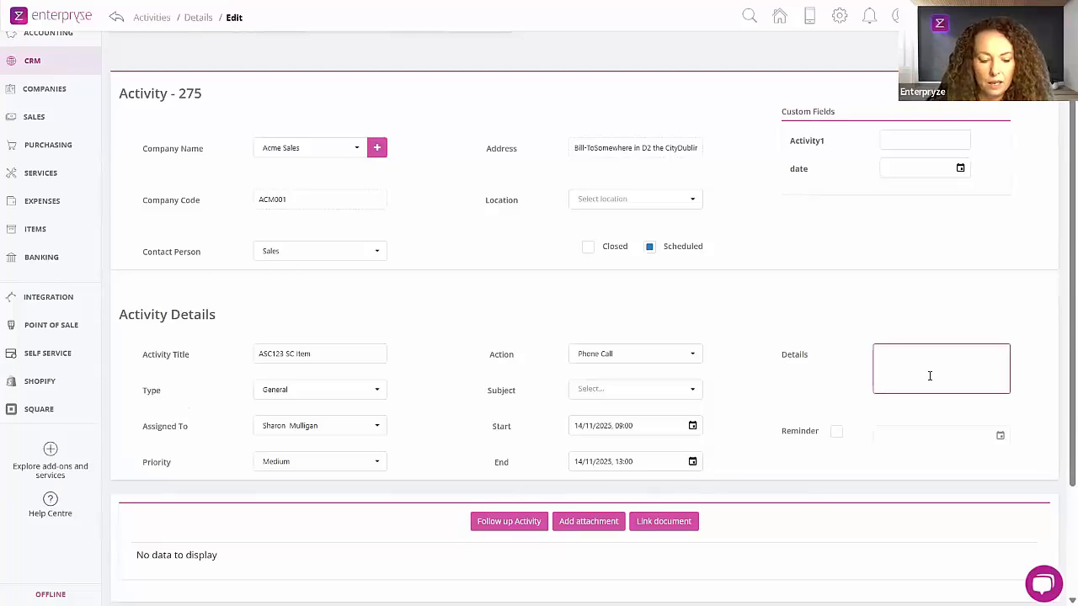
{"action": "type", "text": "1st traini"}
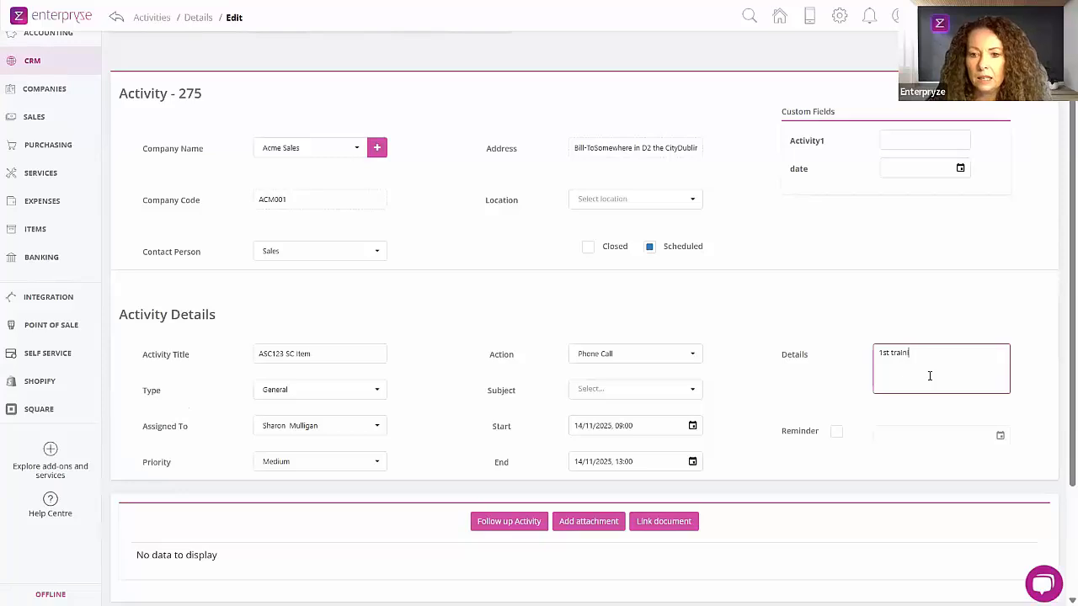
{"action": "type", "text": "ng se"}
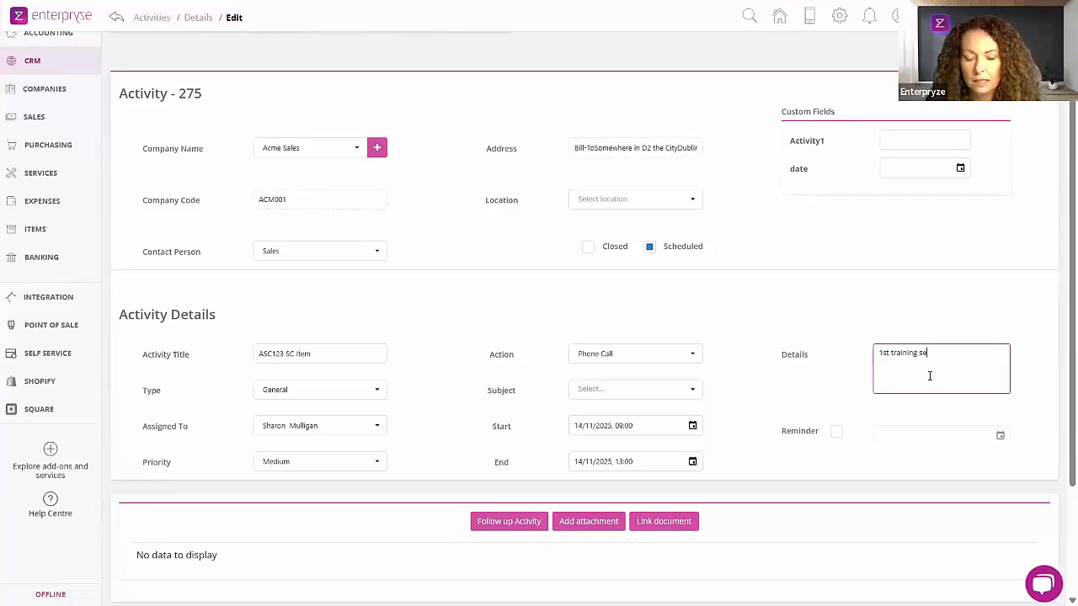
{"action": "type", "text": "ssion"}
{"action": "key", "text": "Tab"}
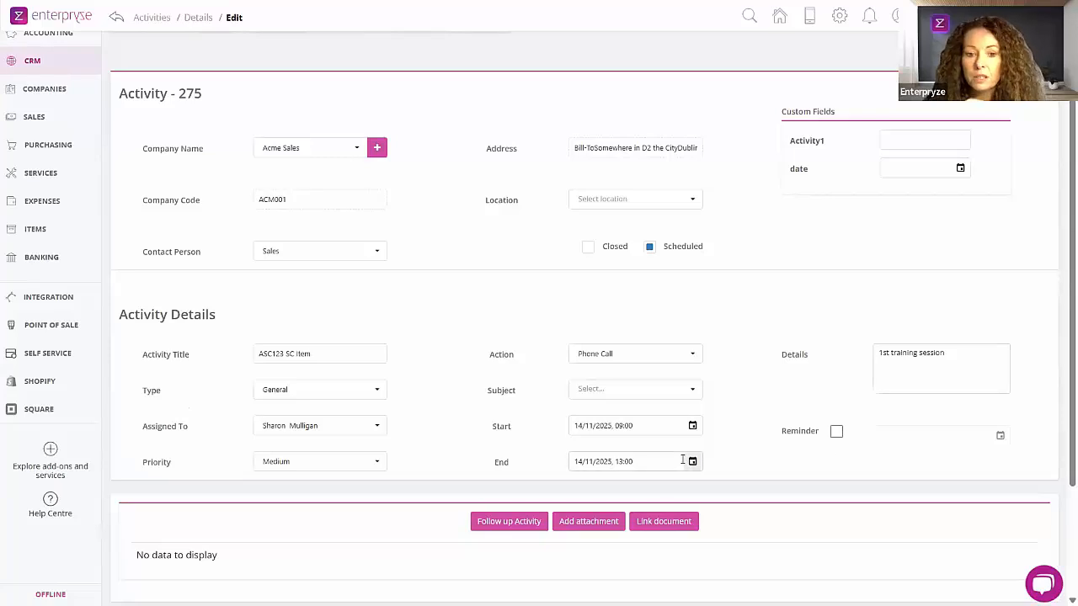
Mark the activity as closed, saving it without emailing, and return to the projects report in the other browser tab
{"action": "scroll", "coordinate": [682, 460], "scroll_direction": "down", "scroll_amount": 3}
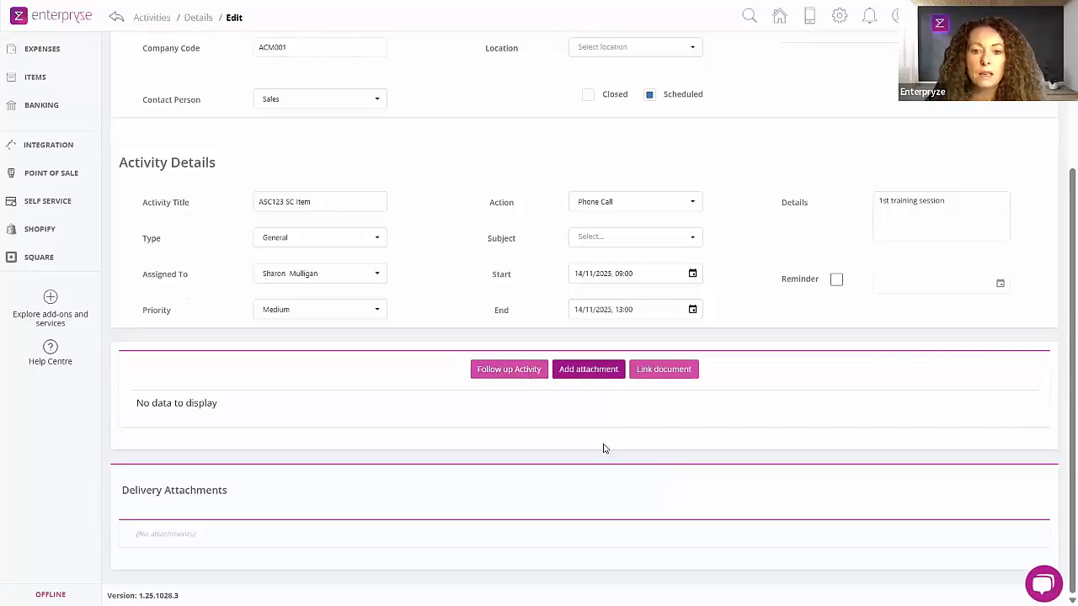
{"action": "scroll", "coordinate": [603, 449], "scroll_direction": "up", "scroll_amount": 2}
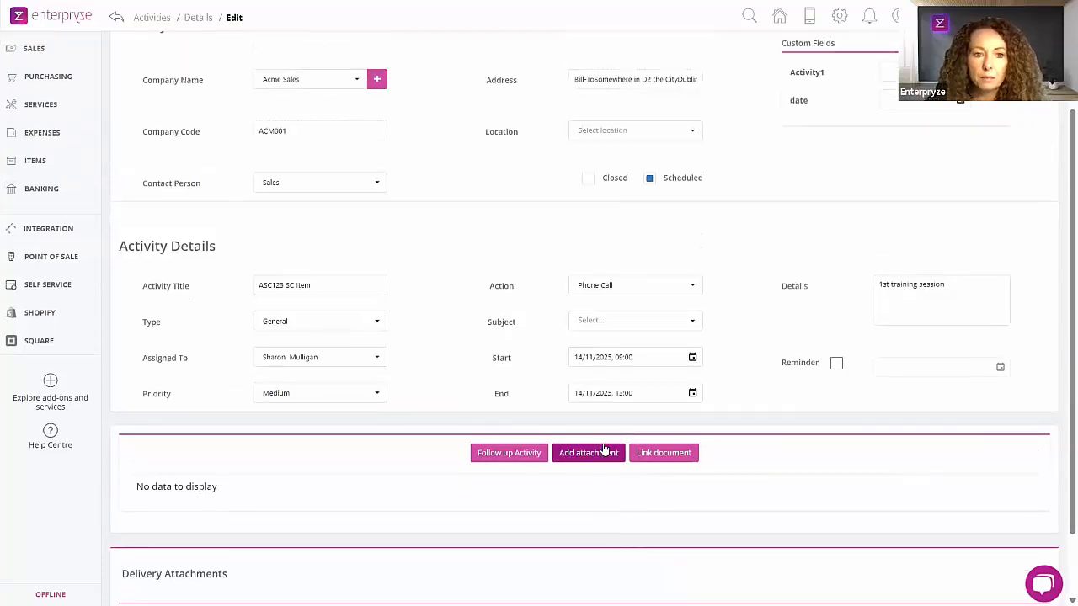
{"action": "scroll", "coordinate": [603, 448], "scroll_direction": "up", "scroll_amount": 3}
{"action": "left_click", "coordinate": [588, 306]}
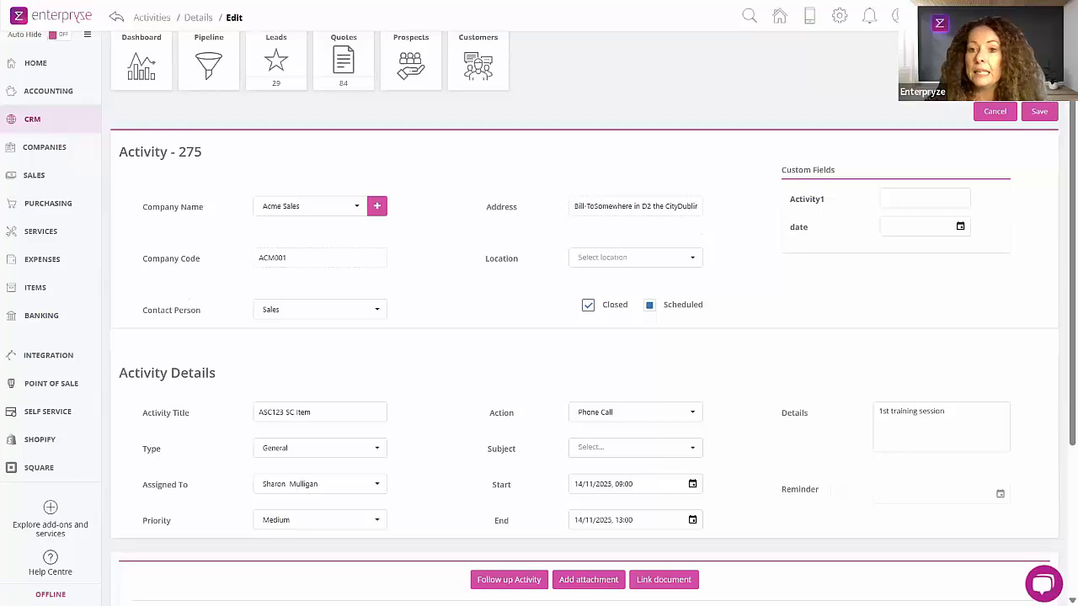
{"action": "left_click", "coordinate": [1040, 113]}
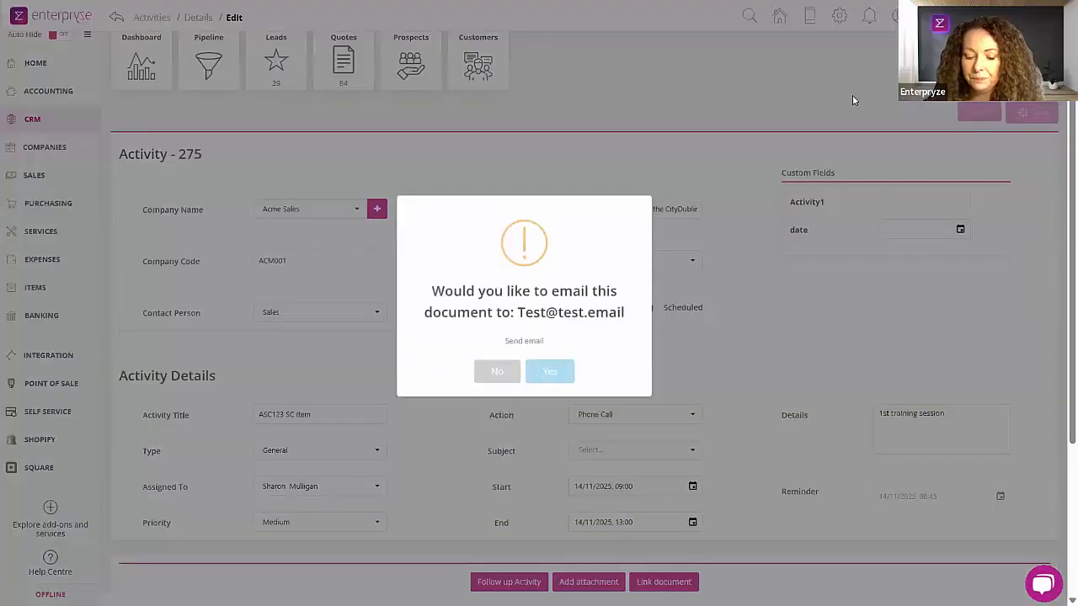
{"action": "left_click", "coordinate": [496, 377]}
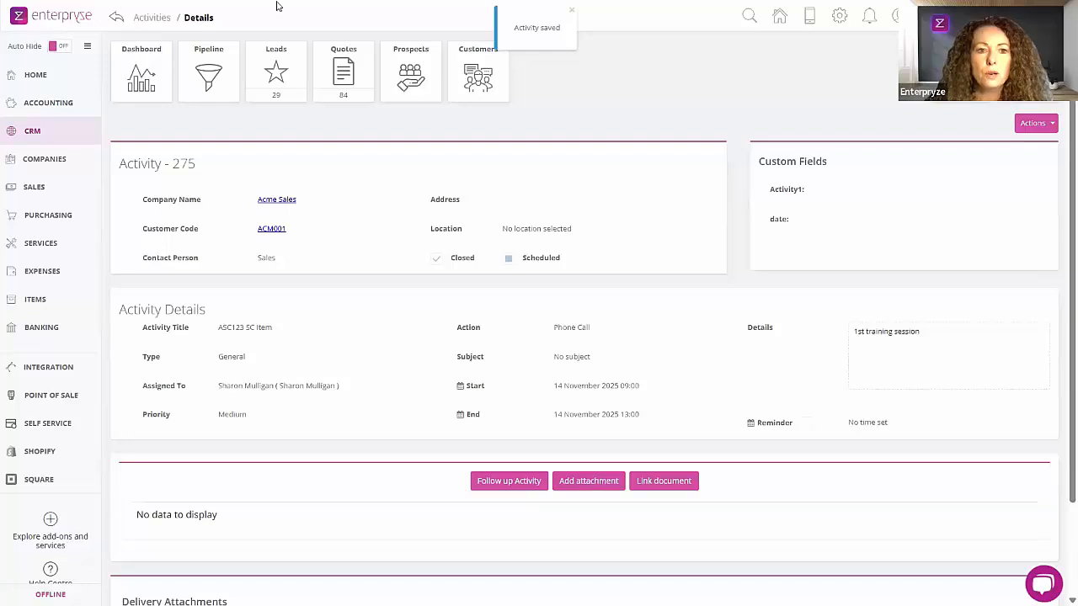
{"action": "left_click", "coordinate": [266, 37]}
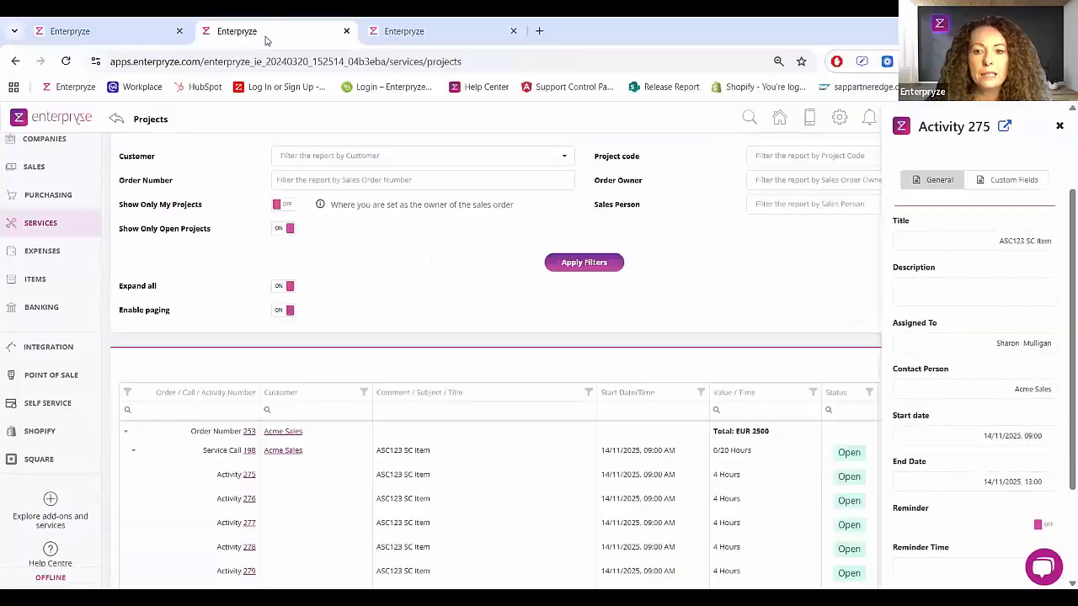
Close the activity preview and refresh the projects report by switching to the service calls list and back
{"action": "left_click", "coordinate": [1061, 126]}
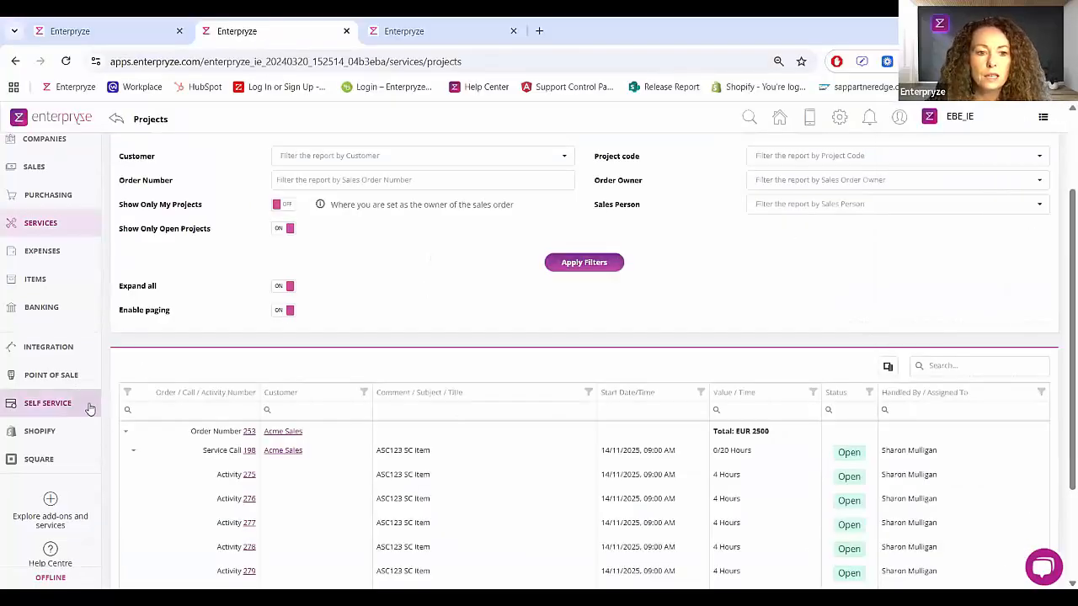
{"action": "scroll", "coordinate": [455, 312], "scroll_direction": "up", "scroll_amount": 3}
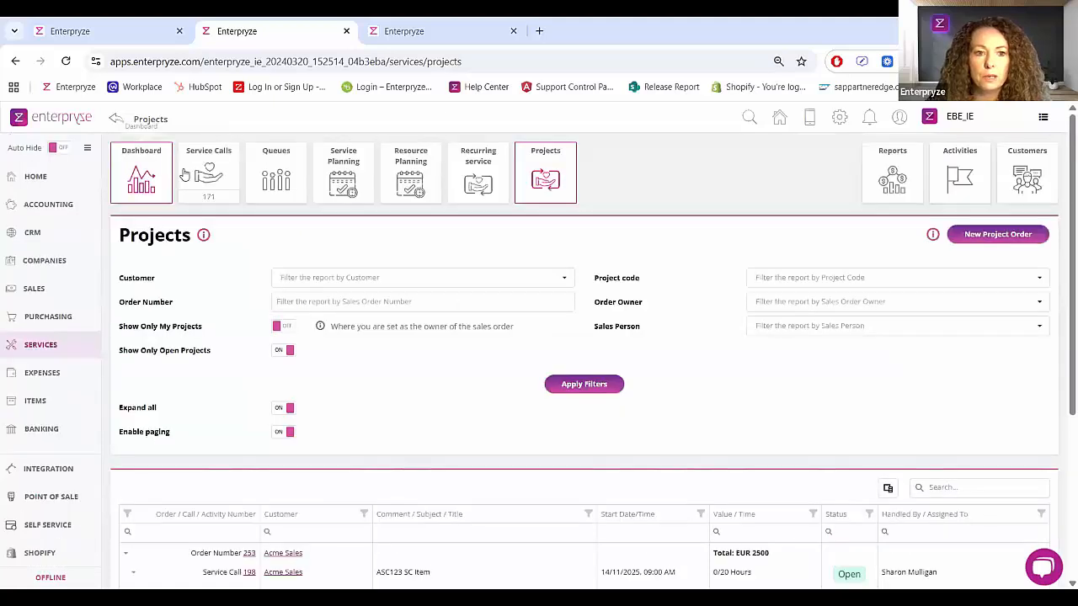
{"action": "left_click", "coordinate": [209, 169]}
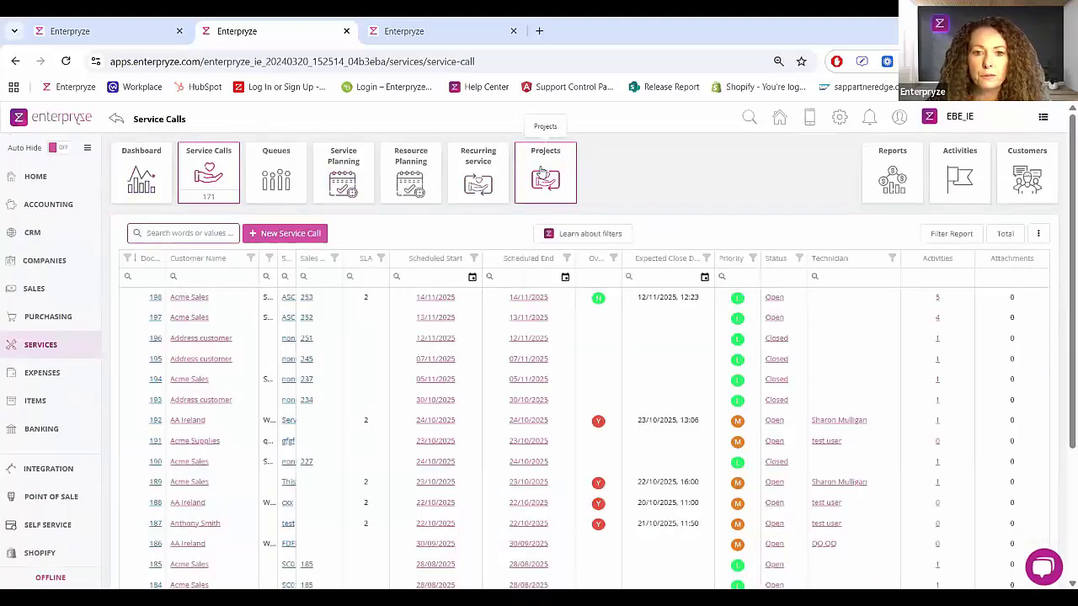
{"action": "left_click", "coordinate": [543, 173]}
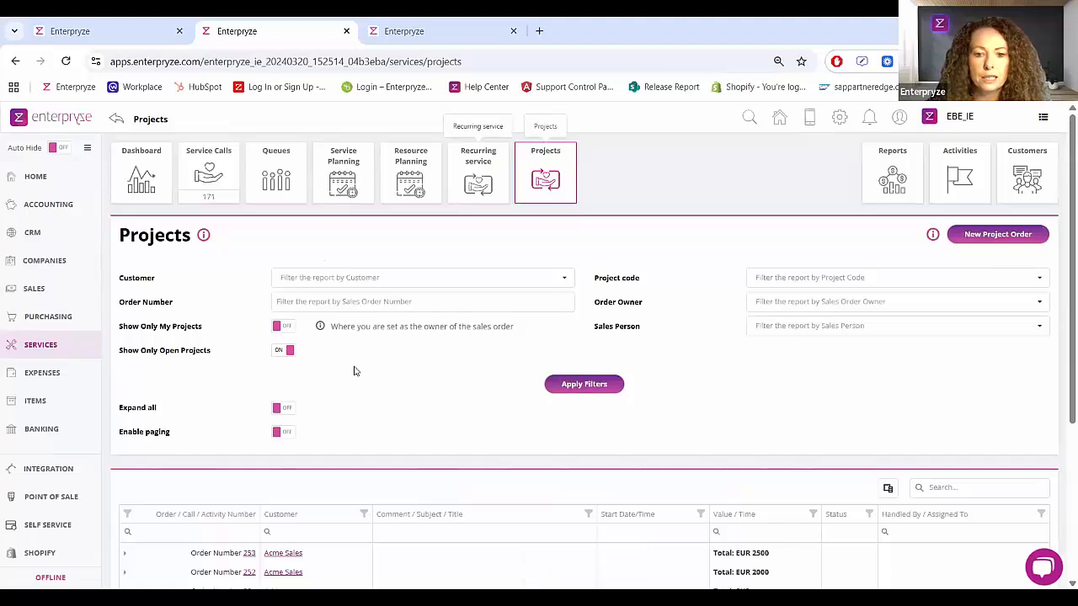
Expand the newest Acme Sales order and its service call 198, and compare the call's completed hours with the closed activity's hours
{"action": "scroll", "coordinate": [354, 368], "scroll_direction": "down", "scroll_amount": 2}
{"action": "scroll", "coordinate": [183, 387], "scroll_direction": "down", "scroll_amount": 1}
{"action": "left_click", "coordinate": [126, 313]}
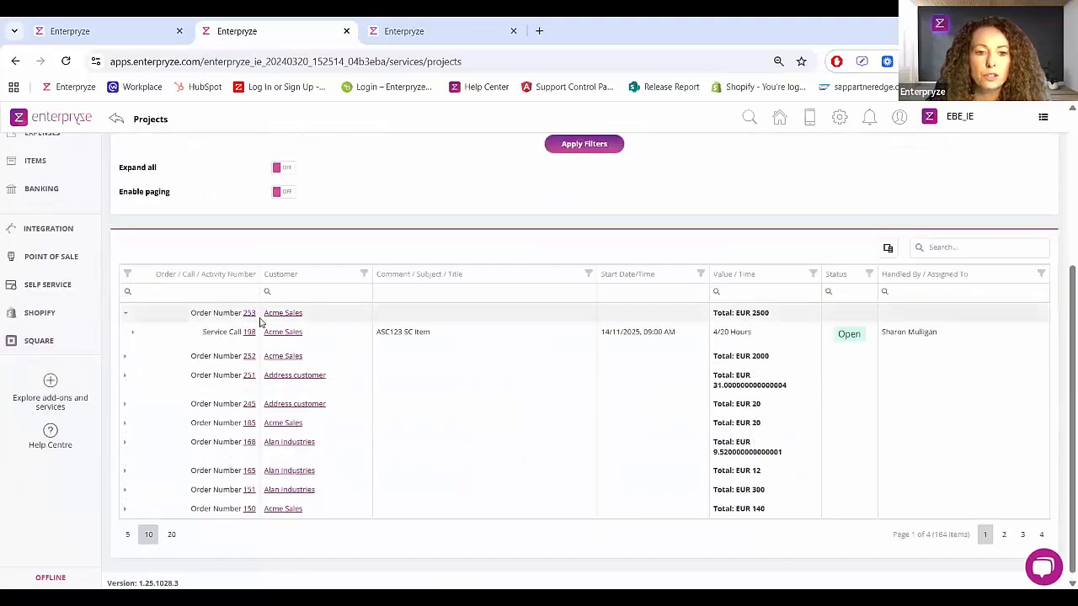
{"action": "left_click", "coordinate": [132, 335]}
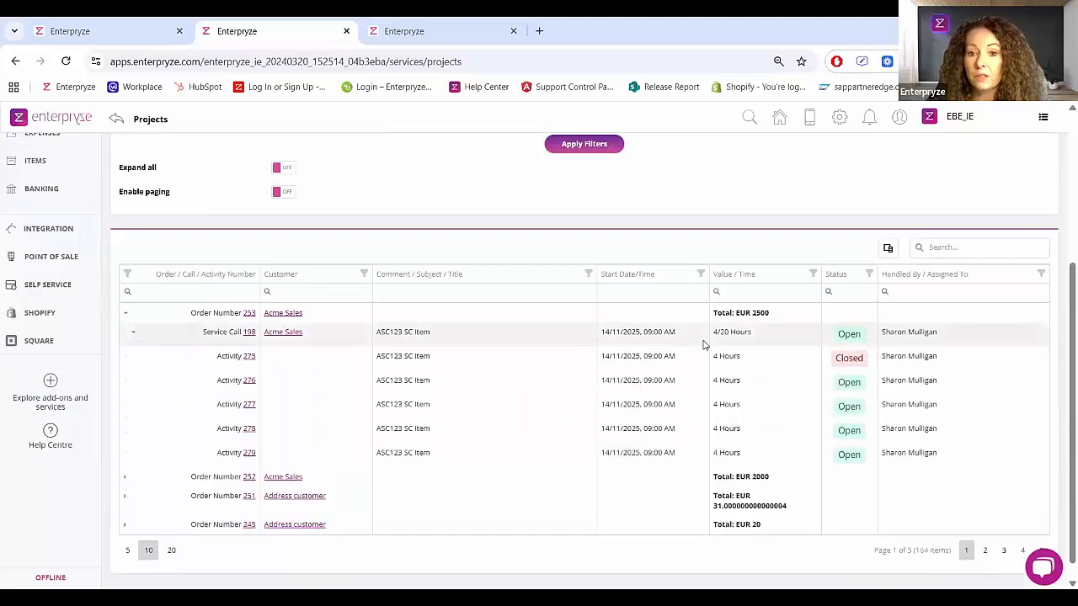
{"action": "left_click_drag", "start_coordinate": [714, 336], "coordinate": [756, 343]}
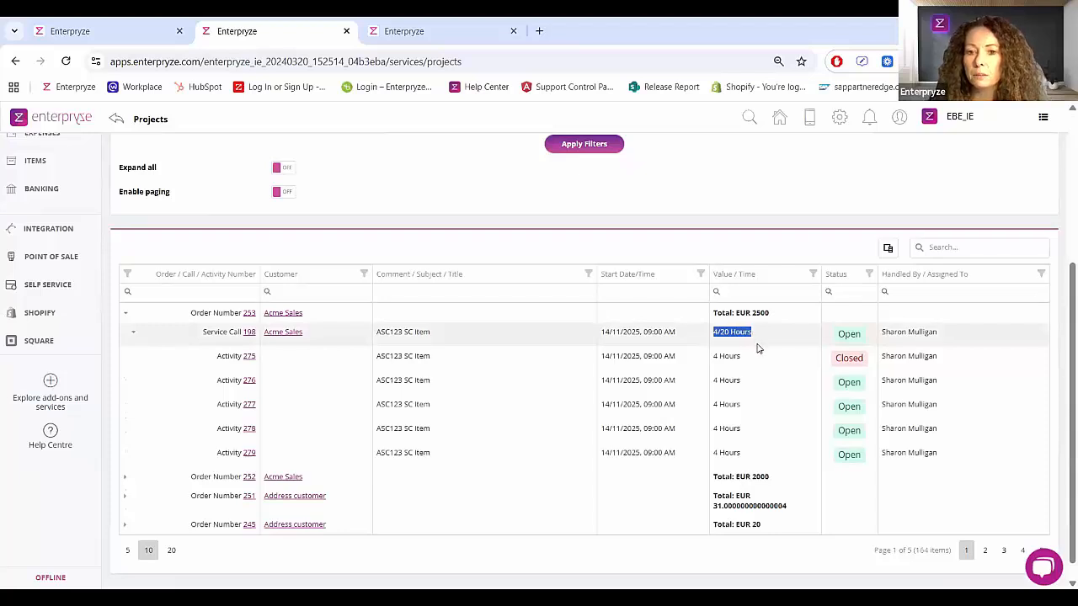
{"action": "left_click", "coordinate": [762, 366]}
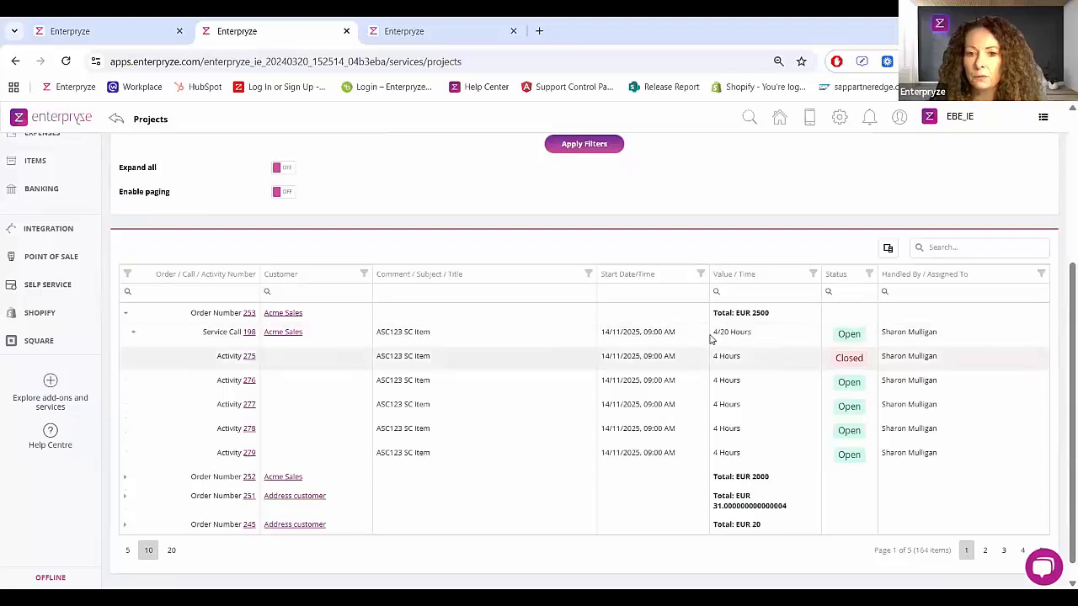
{"action": "triple_click", "coordinate": [751, 364]}
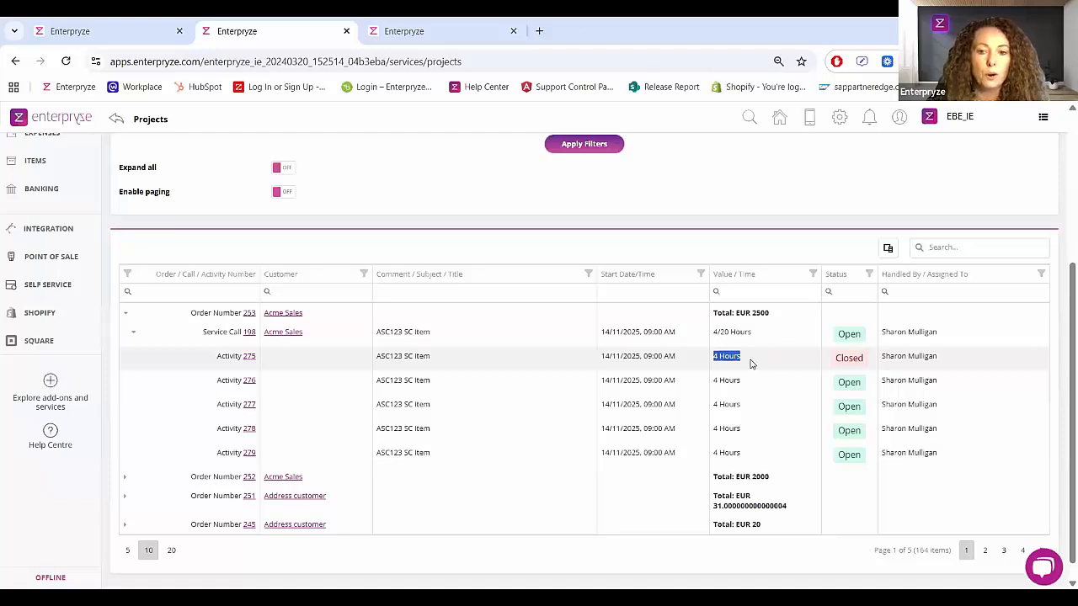
{"action": "left_click", "coordinate": [732, 362]}
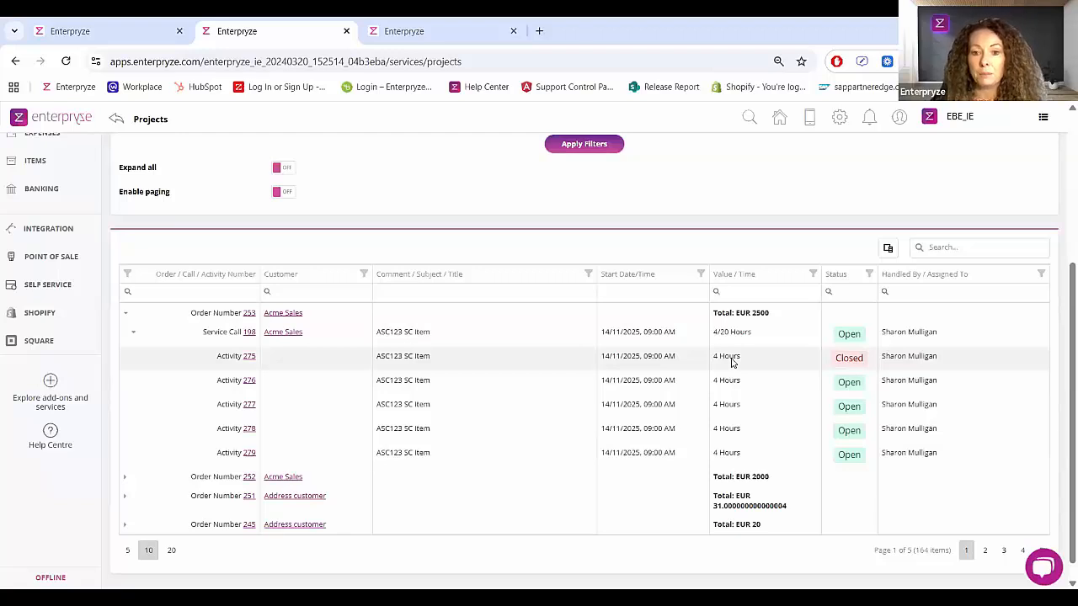
Show the service calls list and widen its Subject column
{"action": "scroll", "coordinate": [731, 362], "scroll_direction": "up", "scroll_amount": 3}
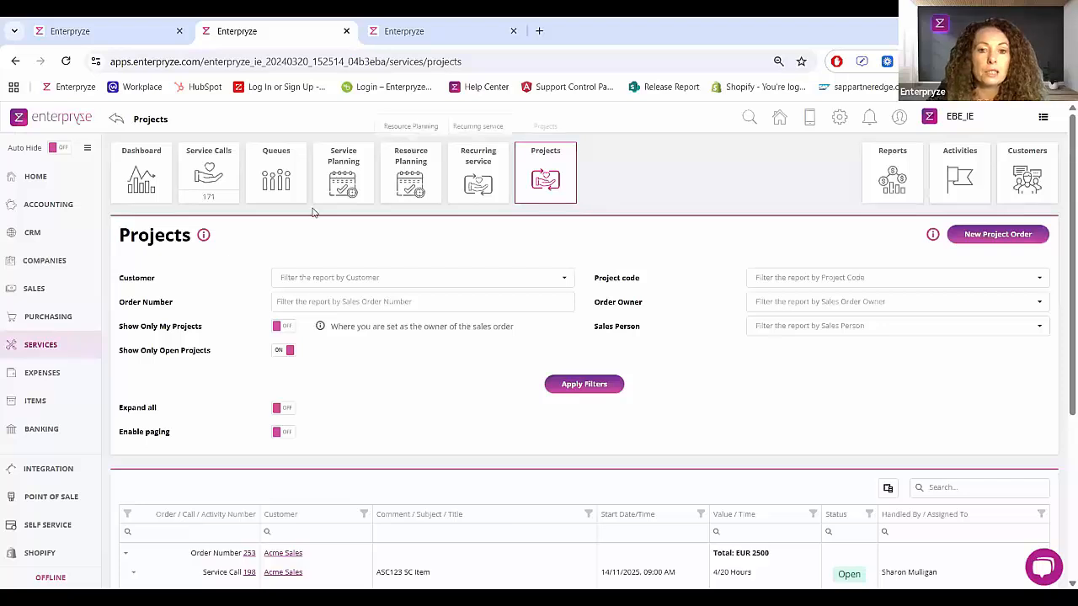
{"action": "left_click", "coordinate": [214, 192]}
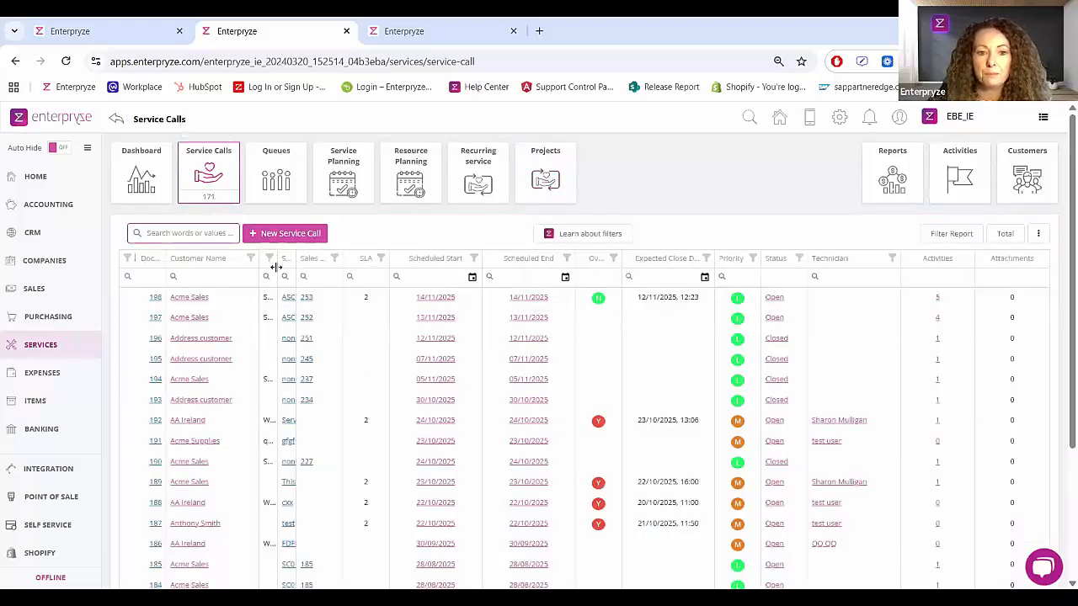
{"action": "left_click_drag", "start_coordinate": [280, 255], "coordinate": [311, 255]}
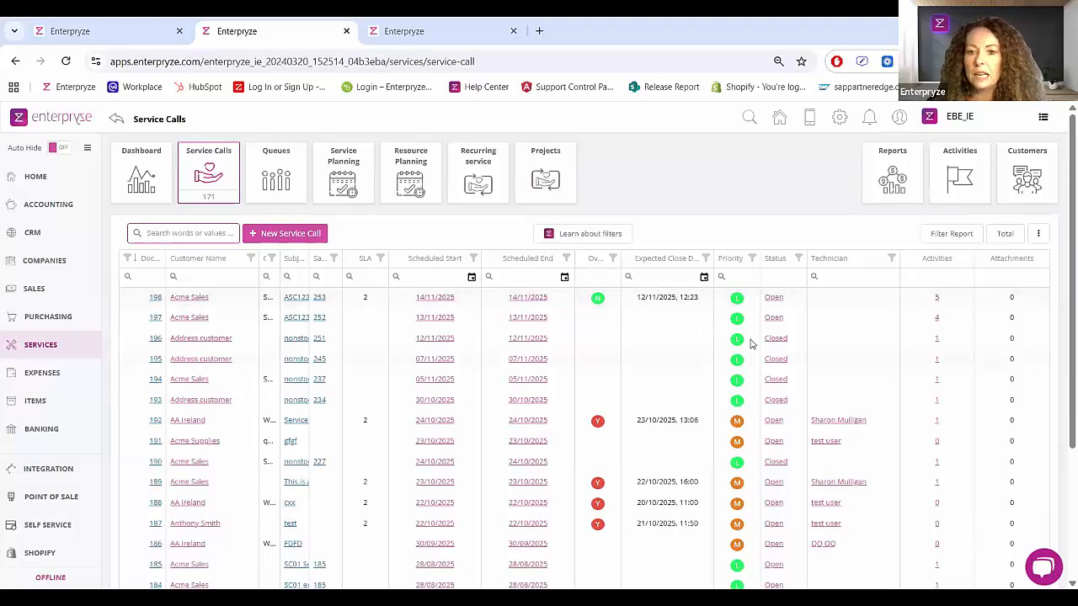
Add the Activity Time column to the service calls list, between Scheduled Start and Scheduled End
{"action": "left_click", "coordinate": [1038, 234]}
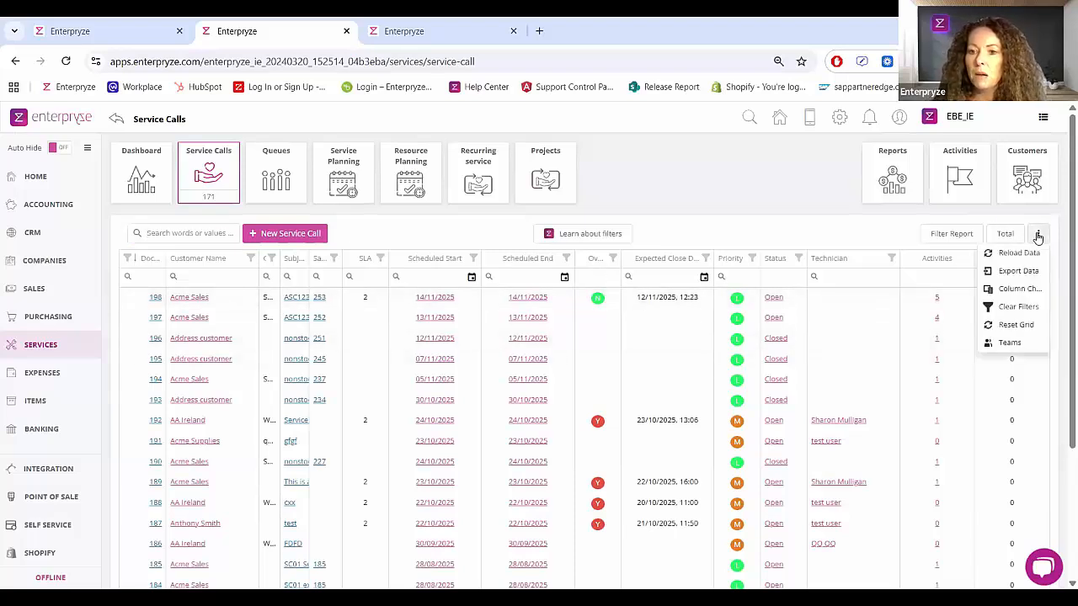
{"action": "left_click", "coordinate": [1020, 289]}
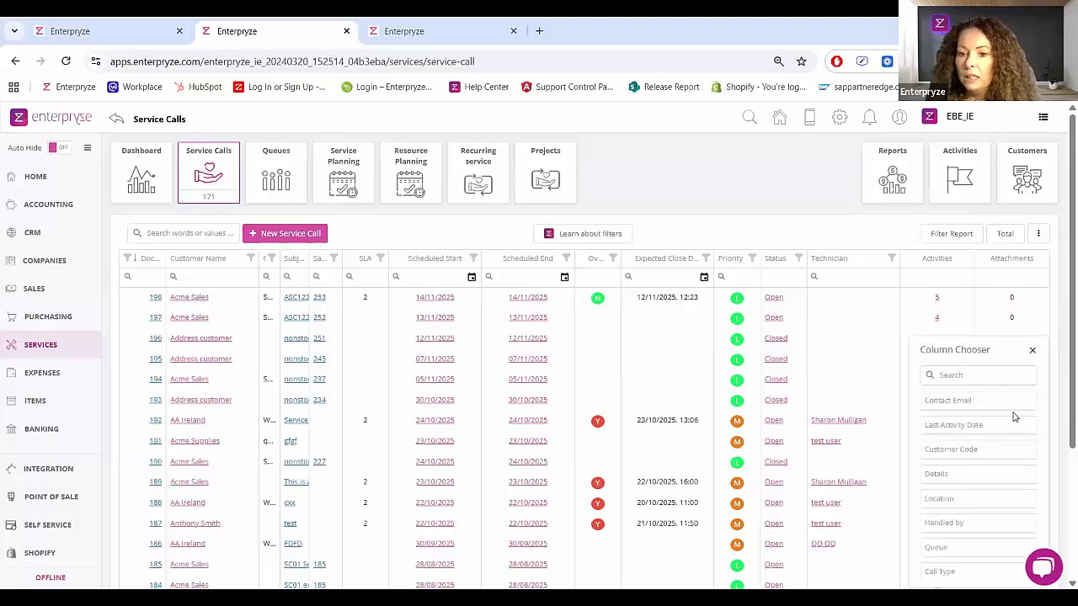
{"action": "scroll", "coordinate": [1007, 426], "scroll_direction": "down", "scroll_amount": 1}
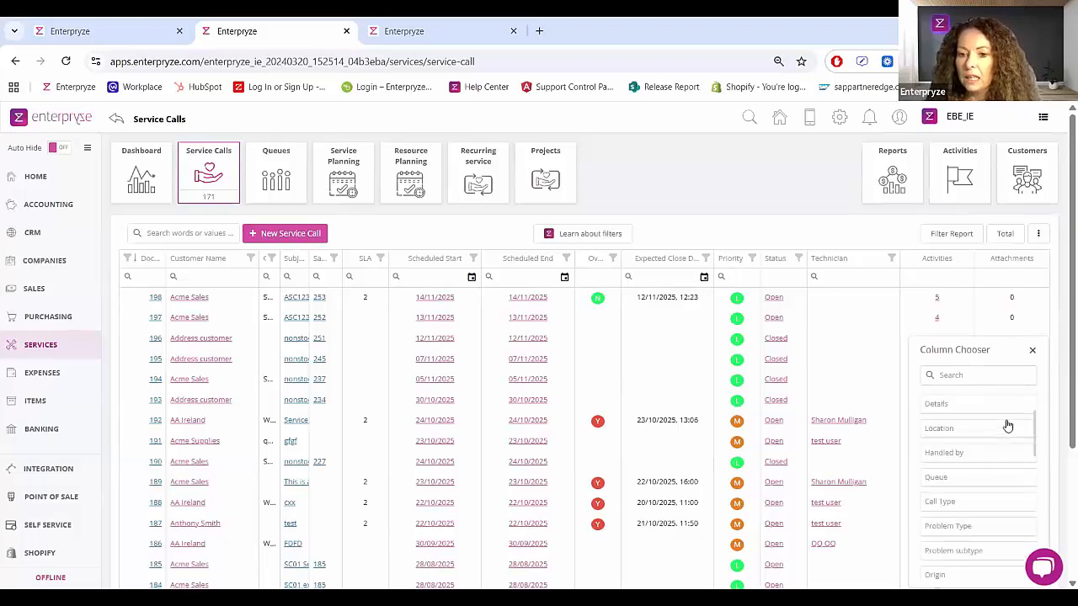
{"action": "scroll", "coordinate": [1007, 426], "scroll_direction": "down", "scroll_amount": 1}
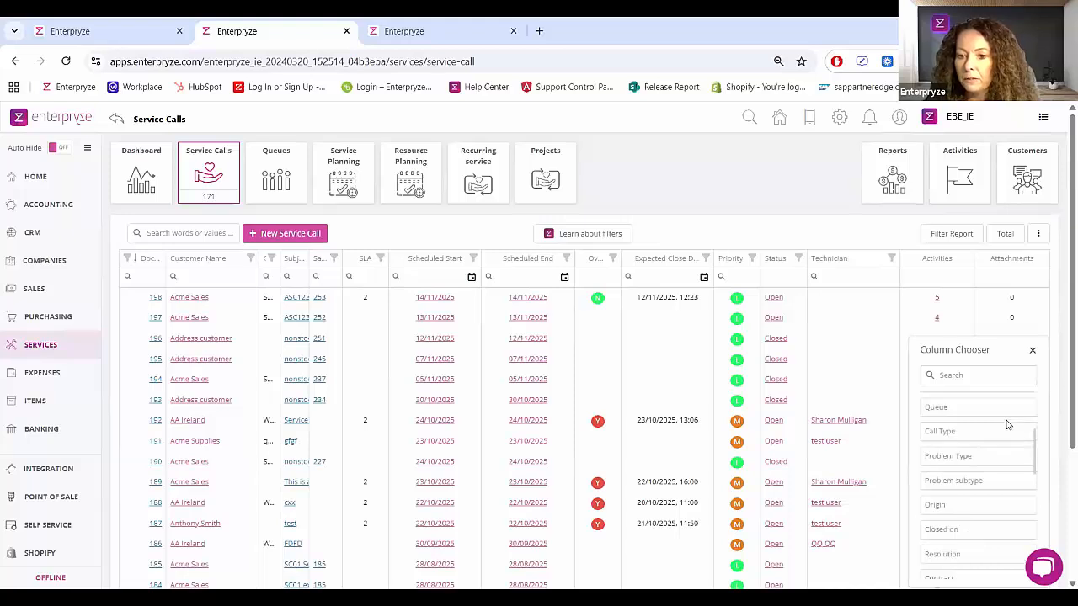
{"action": "scroll", "coordinate": [1006, 426], "scroll_direction": "down", "scroll_amount": 2}
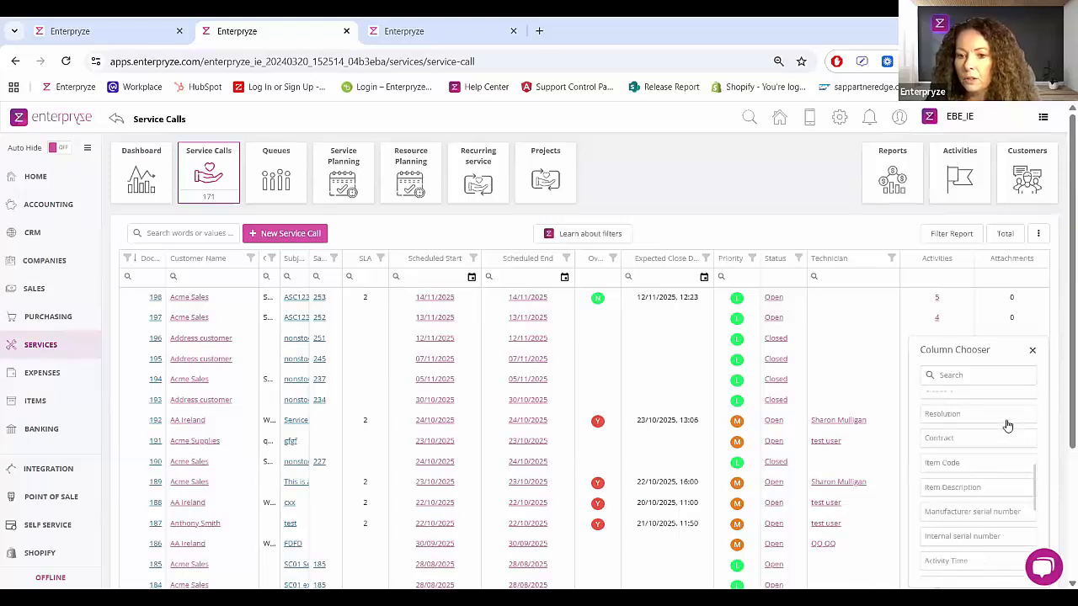
{"action": "scroll", "coordinate": [1007, 426], "scroll_direction": "down", "scroll_amount": 1}
{"action": "mouse_move", "coordinate": [965, 494]}
{"action": "left_mouse_down"}
{"action": "mouse_move", "coordinate": [512, 268]}
{"action": "mouse_move", "coordinate": [468, 267]}
{"action": "left_mouse_up"}
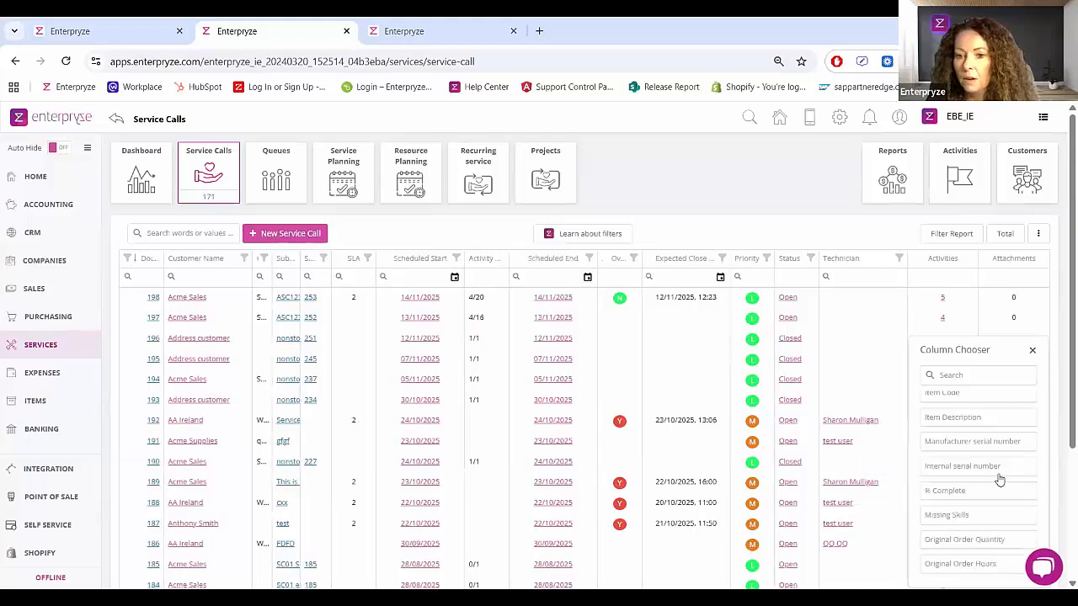
Add the % Complete, Original Order Quantity, Original Order Hours and Complete/ Original Order columns to the list, and close the column chooser
{"action": "left_click_drag", "start_coordinate": [980, 492], "coordinate": [557, 269]}
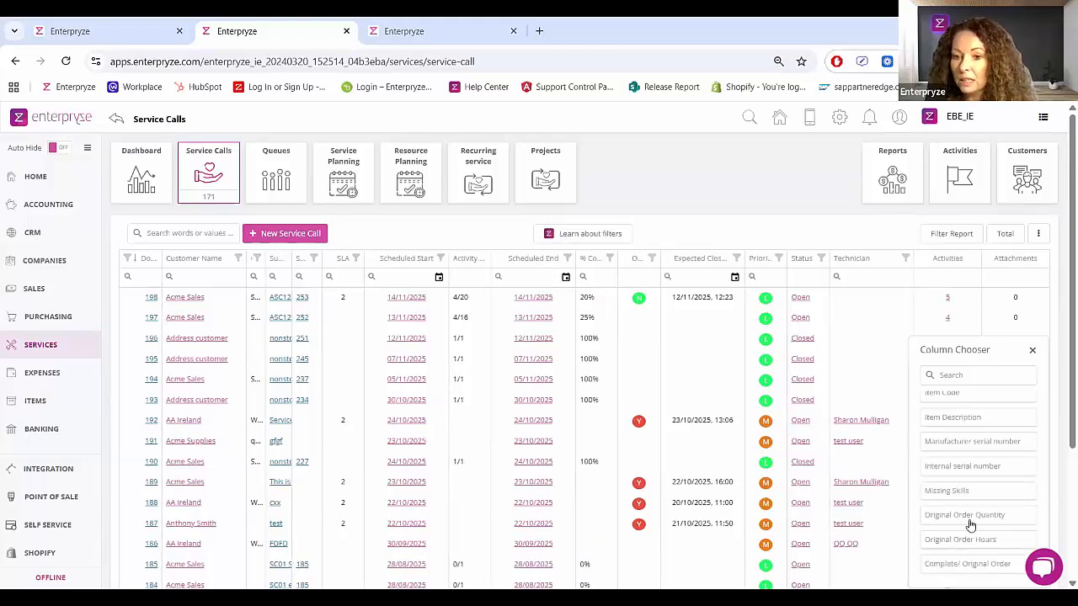
{"action": "left_click_drag", "start_coordinate": [985, 518], "coordinate": [599, 267]}
{"action": "left_click_drag", "start_coordinate": [987, 515], "coordinate": [652, 253]}
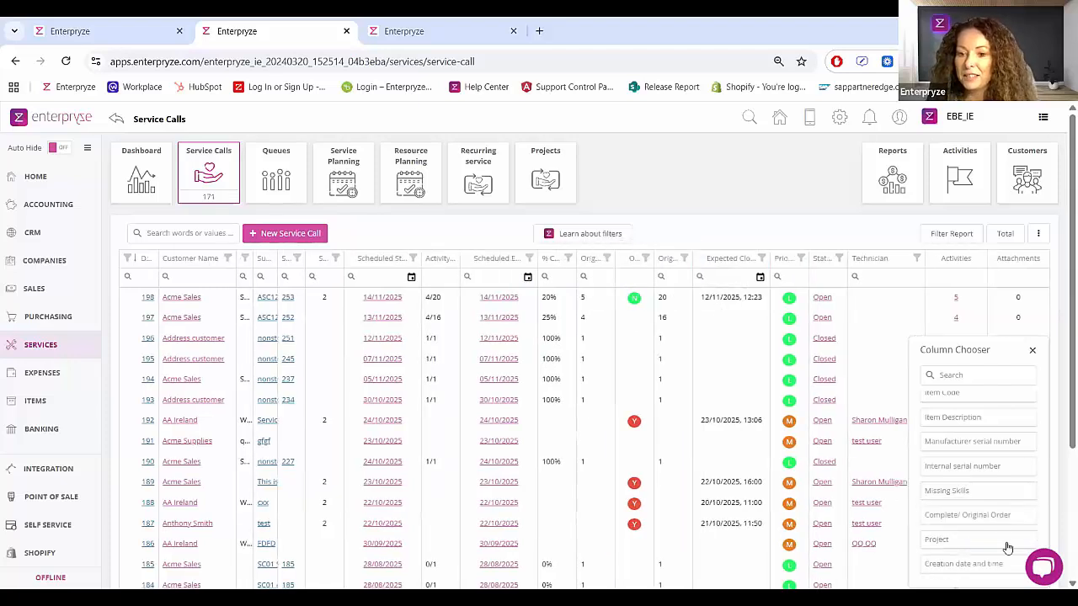
{"action": "left_click_drag", "start_coordinate": [1003, 525], "coordinate": [712, 269]}
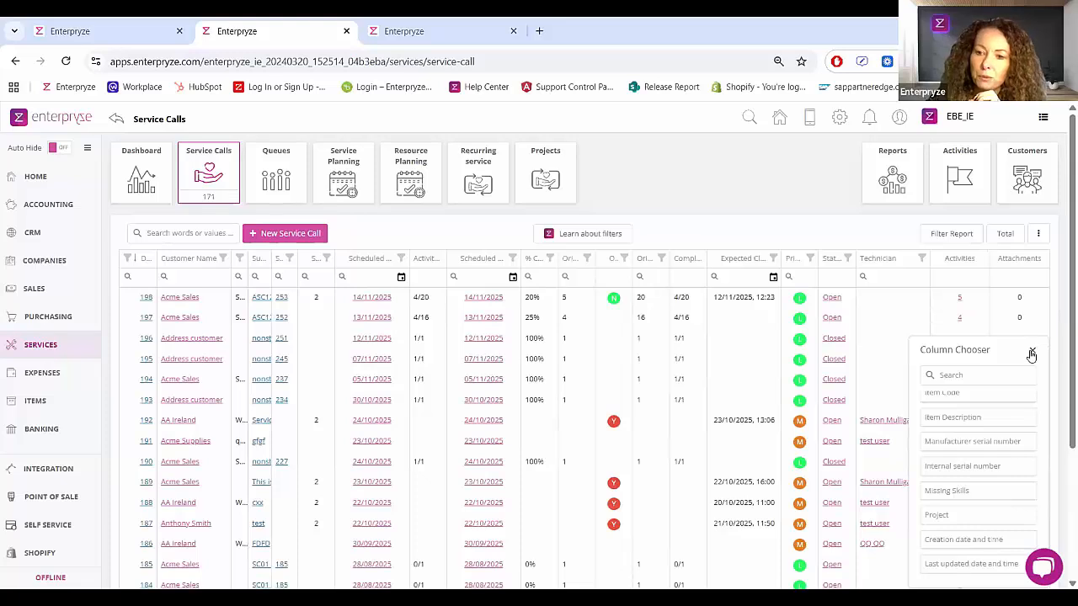
{"action": "left_click", "coordinate": [1033, 351]}
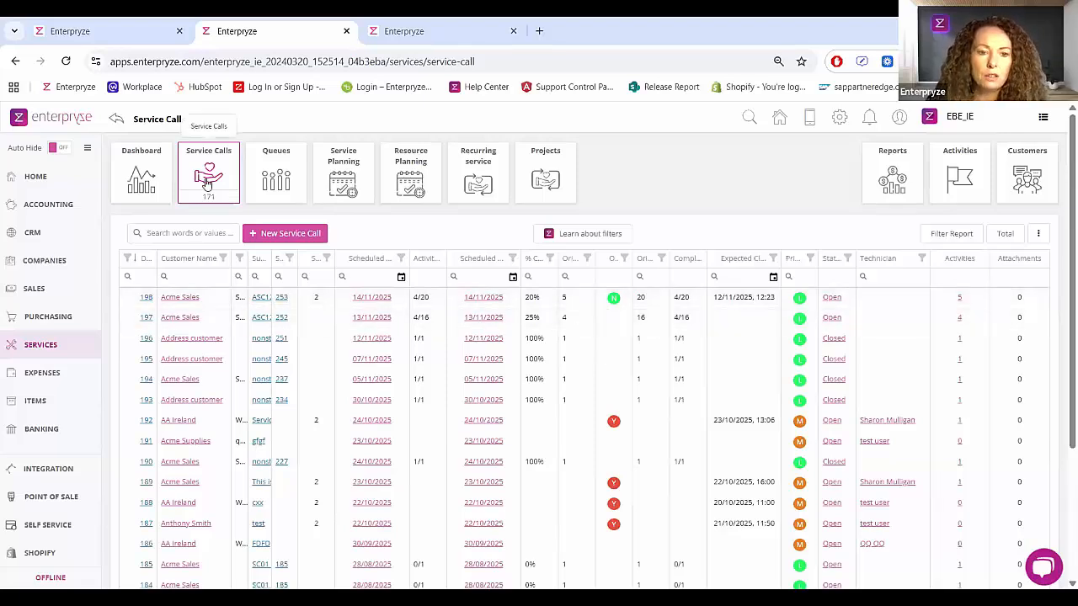
Look over the orders in the projects report and return to the service calls list
{"action": "left_click", "coordinate": [553, 179]}
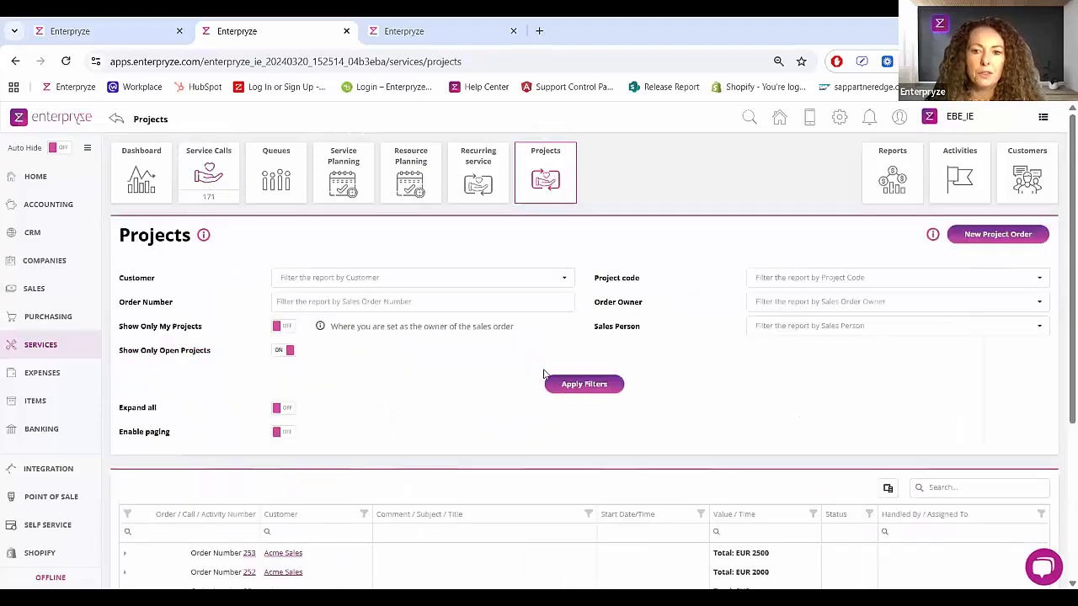
{"action": "scroll", "coordinate": [519, 373], "scroll_direction": "down", "scroll_amount": 2}
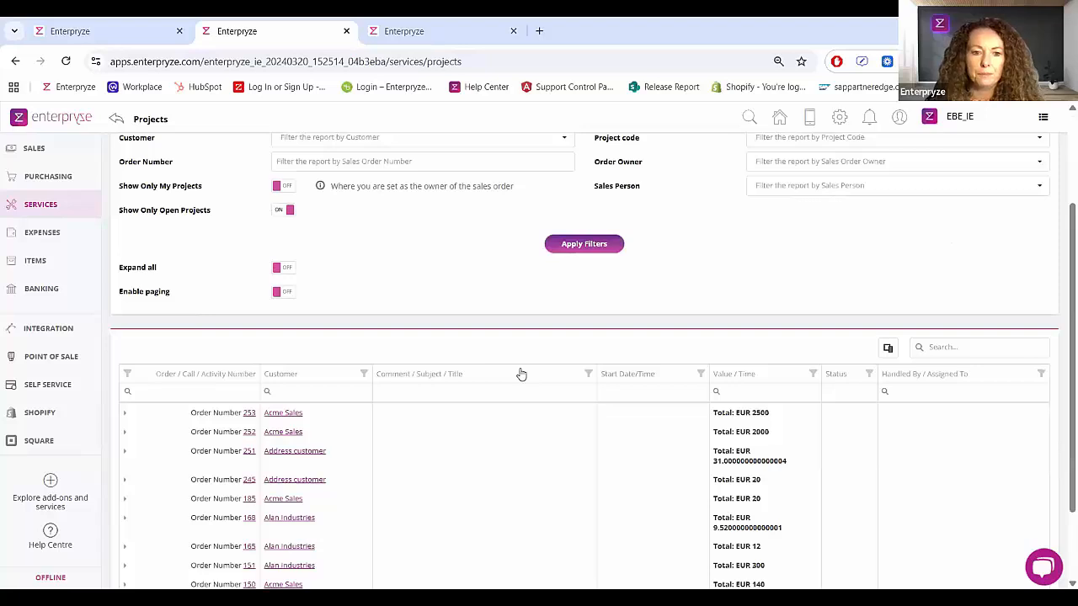
{"action": "scroll", "coordinate": [521, 373], "scroll_direction": "up", "scroll_amount": 2}
{"action": "left_click", "coordinate": [215, 173]}
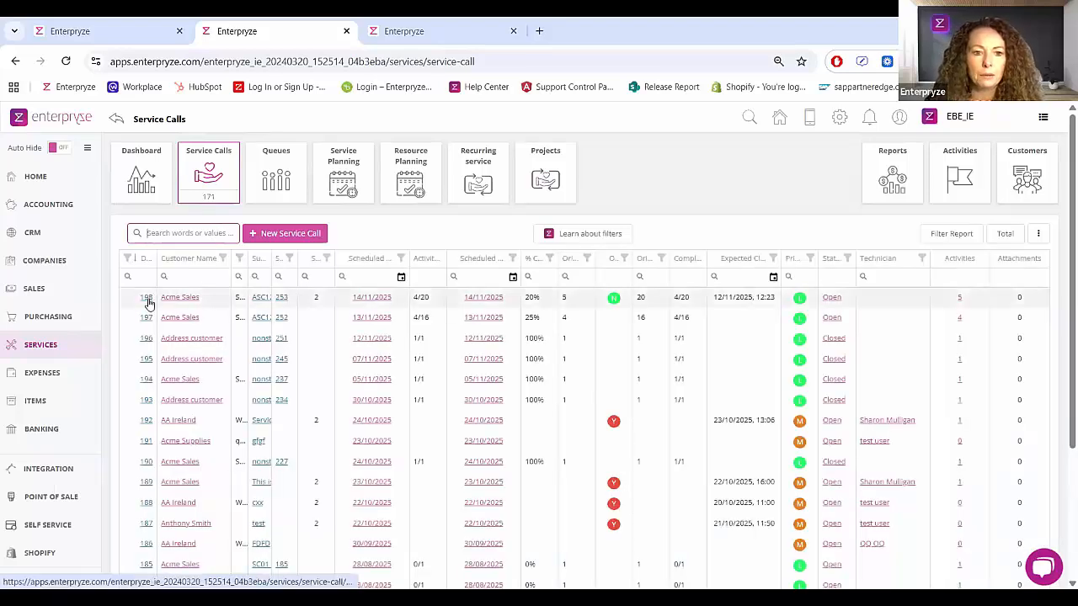
Open service call 198 for editing and enter "Complete" as its resolution
{"action": "left_click", "coordinate": [147, 299]}
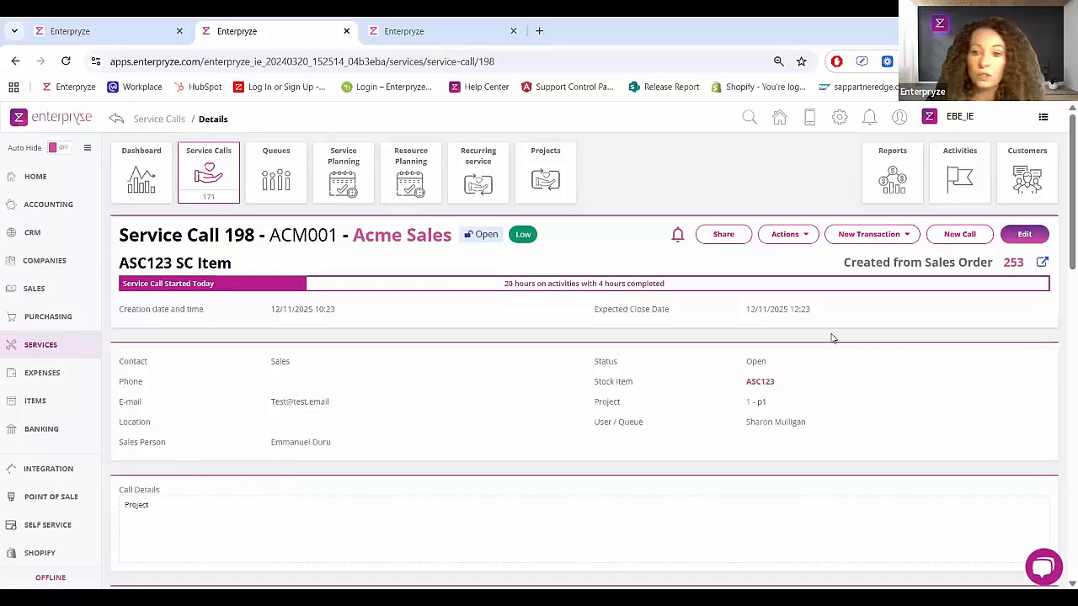
{"action": "left_click", "coordinate": [1022, 236]}
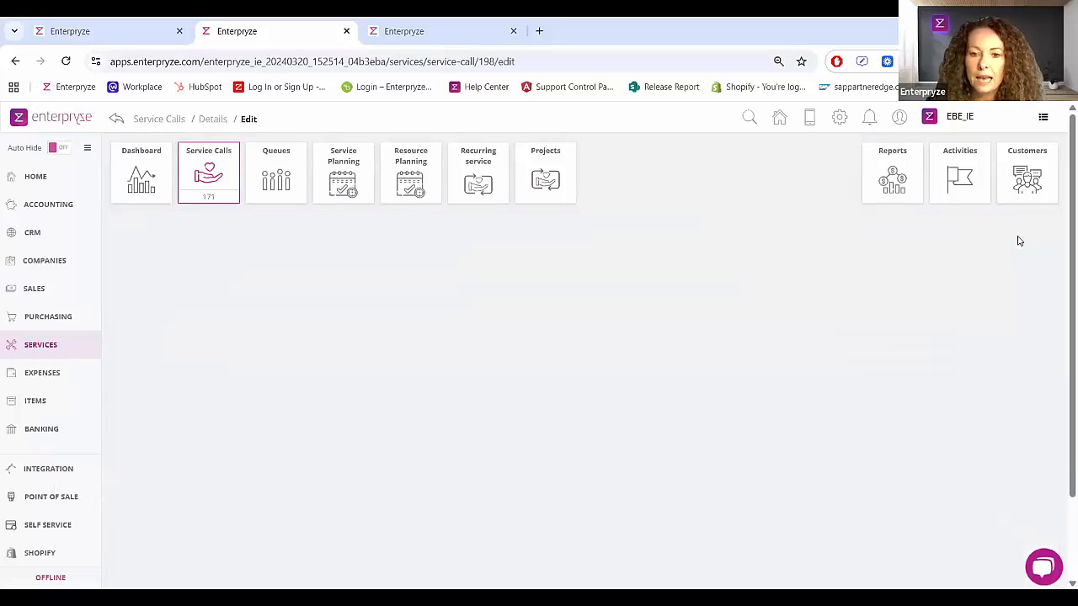
{"action": "scroll", "coordinate": [847, 360], "scroll_direction": "down", "scroll_amount": 5}
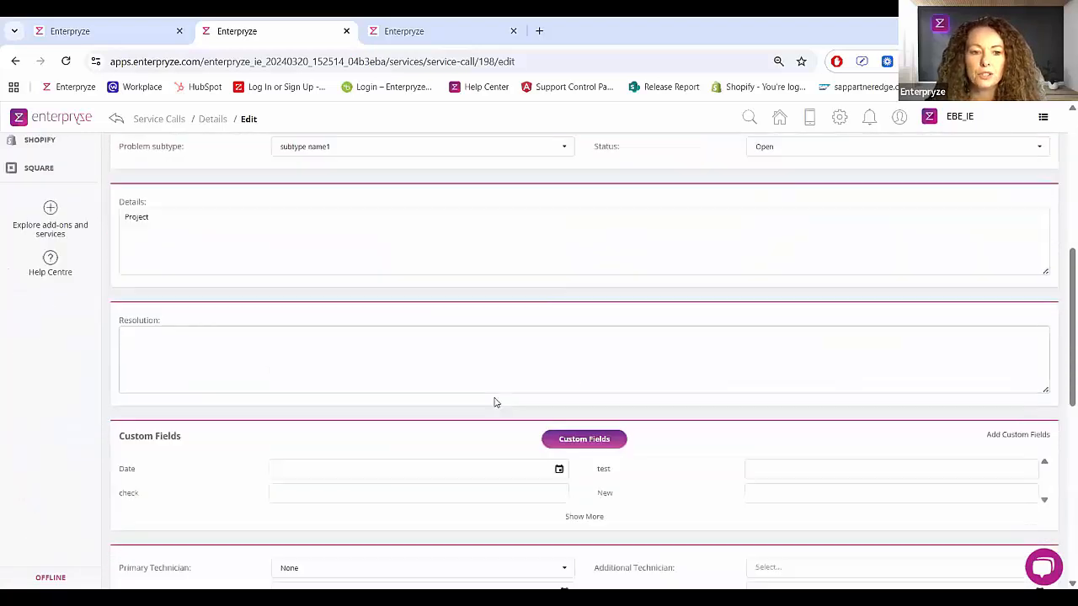
{"action": "left_click", "coordinate": [308, 345]}
{"action": "type", "text": "Complete"}
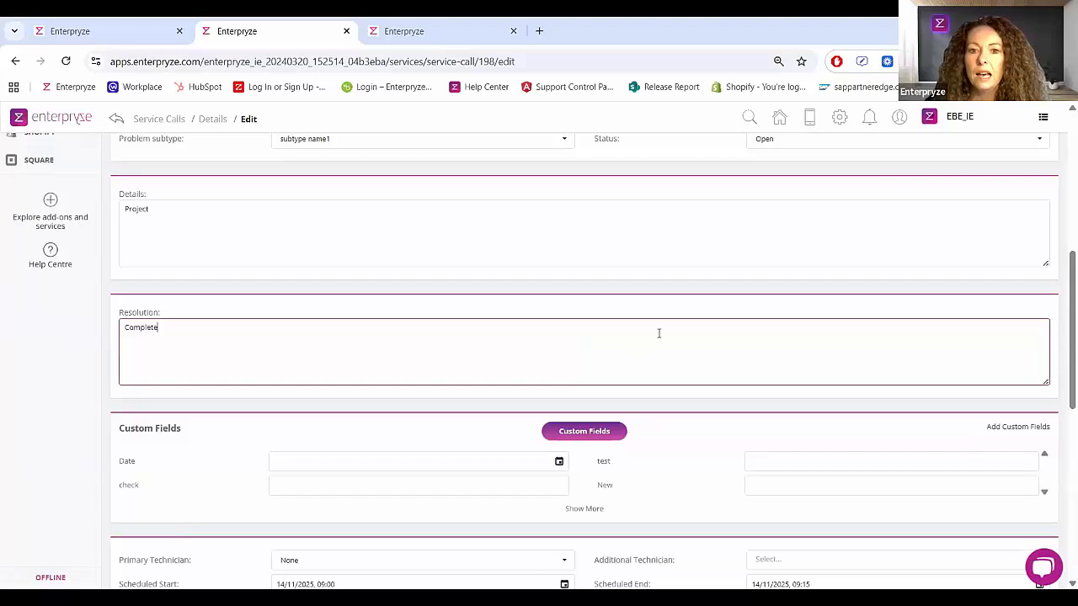
Set the service call's status to Closed and save it without emailing the document
{"action": "scroll", "coordinate": [729, 356], "scroll_direction": "up", "scroll_amount": 3}
{"action": "left_click", "coordinate": [764, 352]}
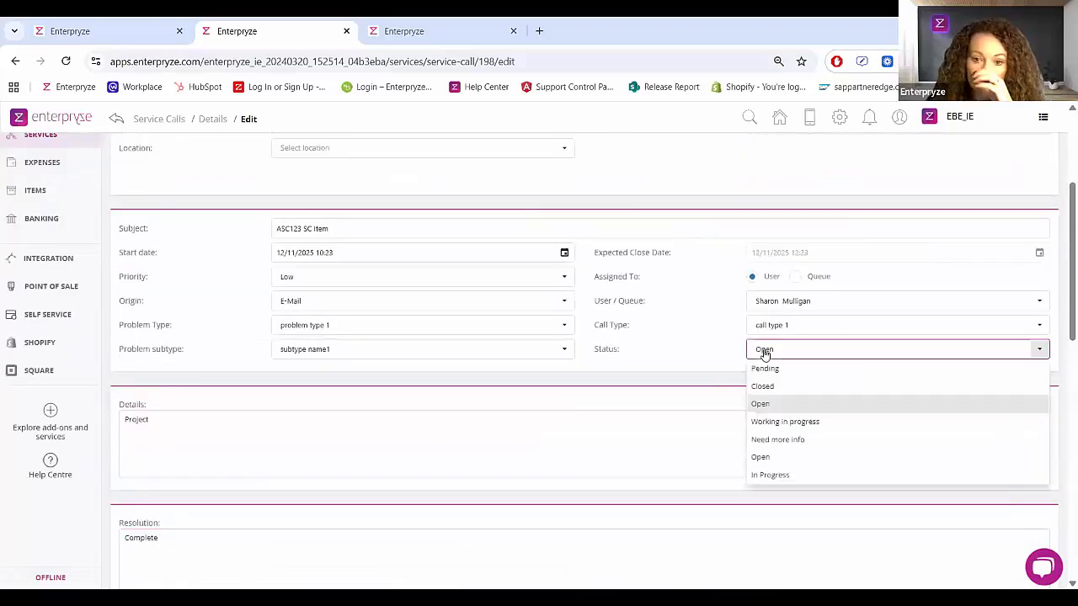
{"action": "left_click", "coordinate": [763, 386]}
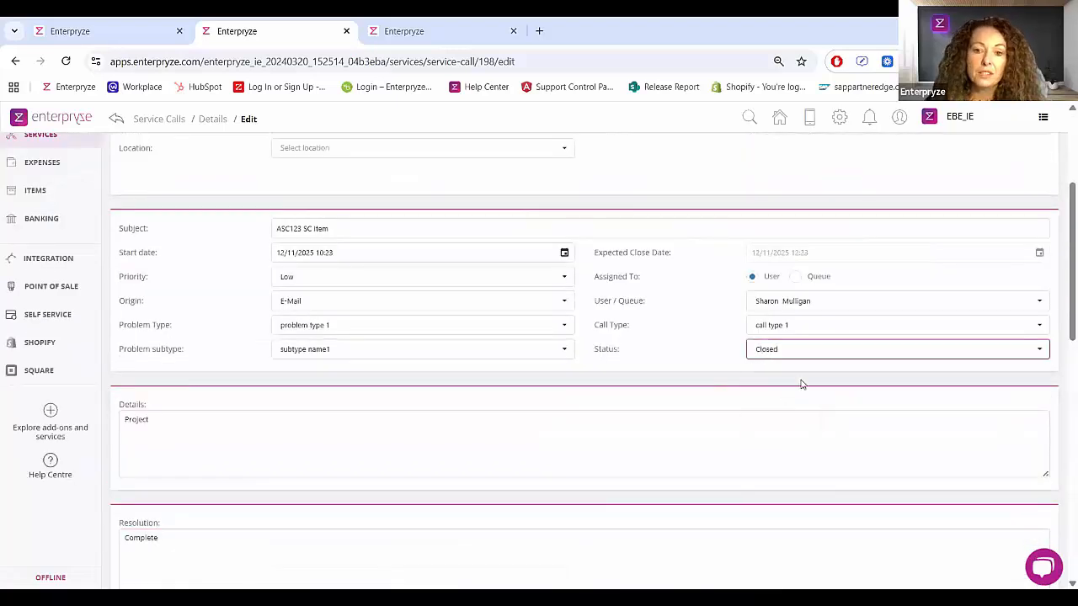
{"action": "scroll", "coordinate": [794, 378], "scroll_direction": "up", "scroll_amount": 2}
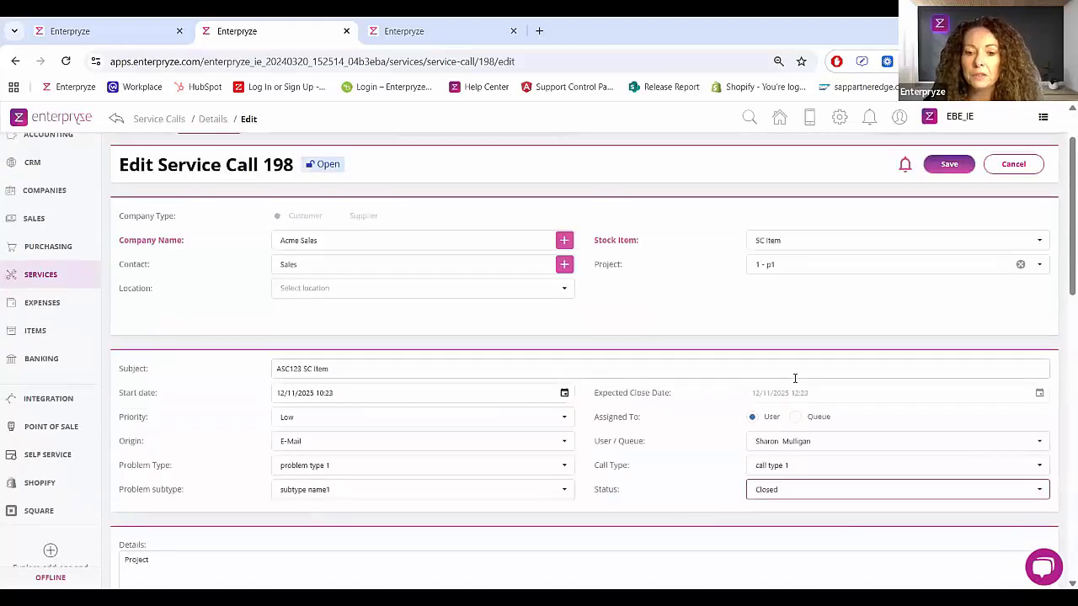
{"action": "left_click", "coordinate": [948, 165]}
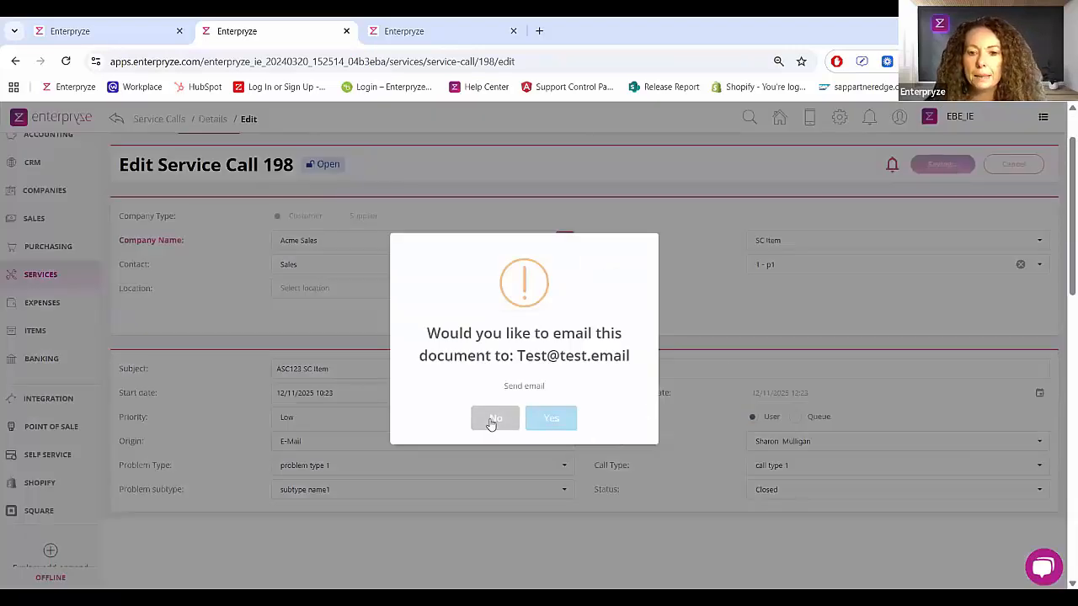
{"action": "left_click", "coordinate": [492, 421]}
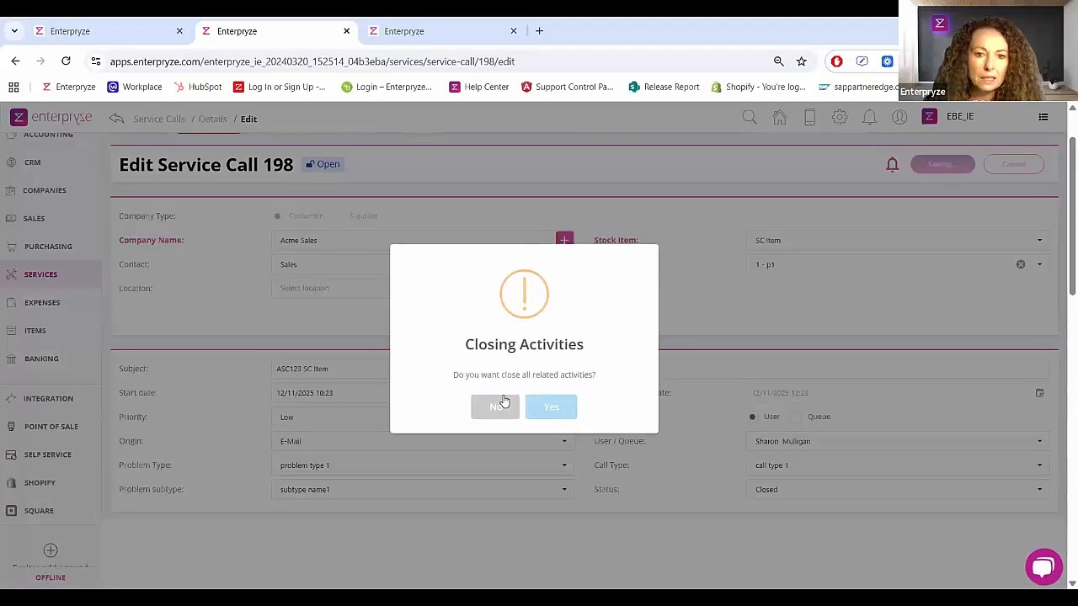
Close all activities related to the service call and create a delivery for the related sales order line
{"action": "left_click", "coordinate": [559, 411]}
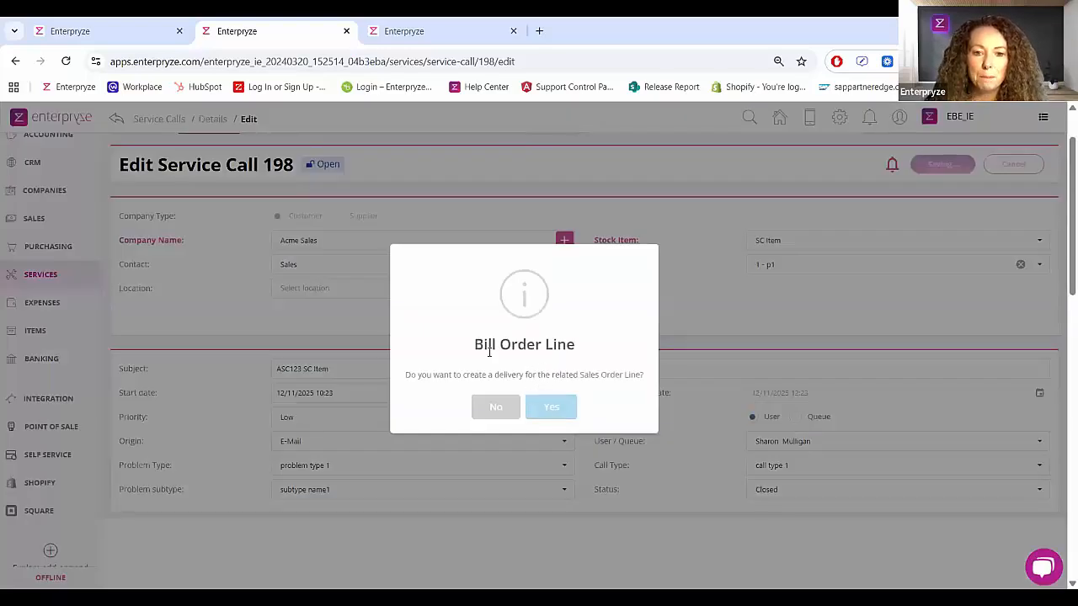
{"action": "left_click", "coordinate": [544, 409]}
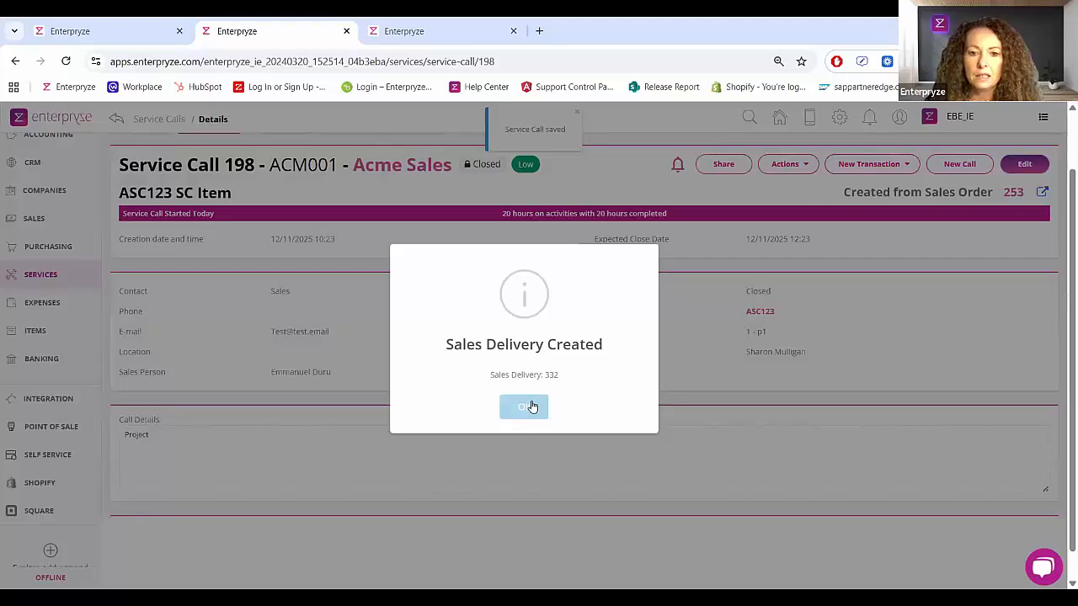
{"action": "left_click", "coordinate": [531, 407]}
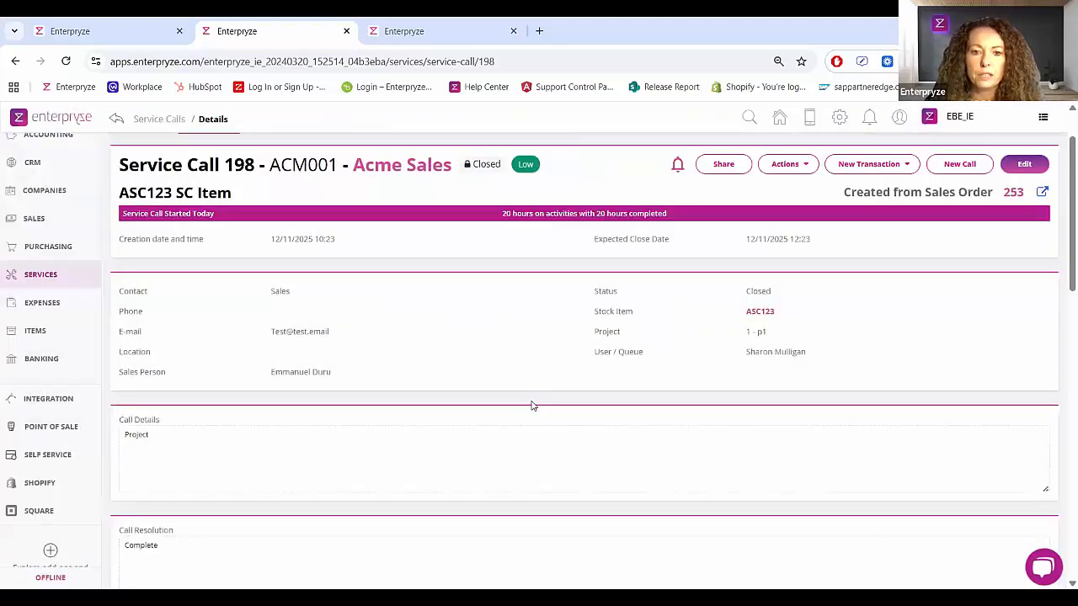
Open the newest Acme Sales delivery from the sales deliveries list and look over its details
{"action": "left_click", "coordinate": [39, 228]}
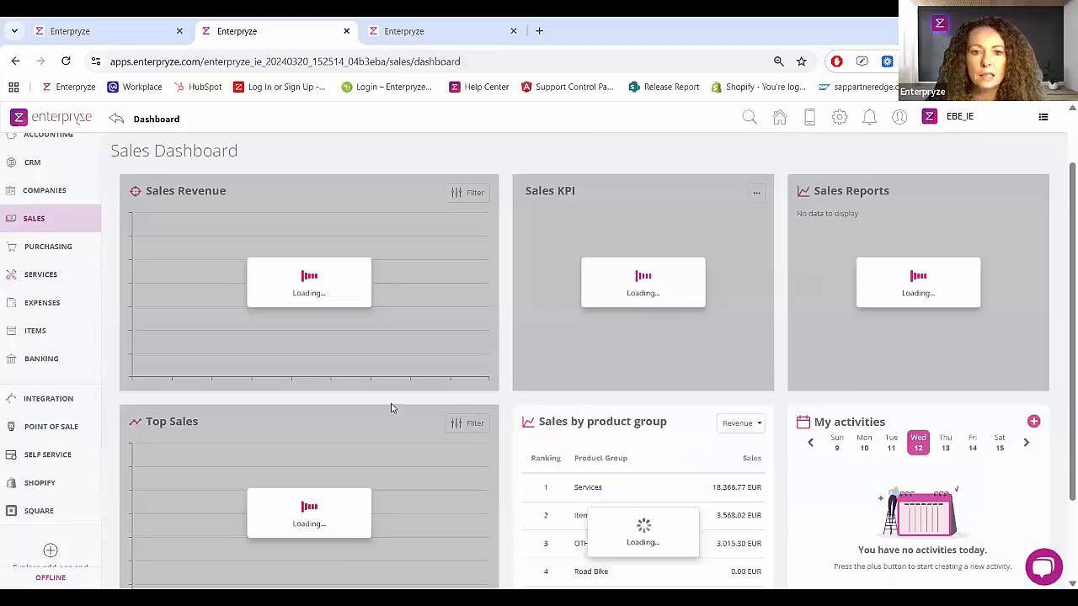
{"action": "scroll", "coordinate": [391, 408], "scroll_direction": "up", "scroll_amount": 2}
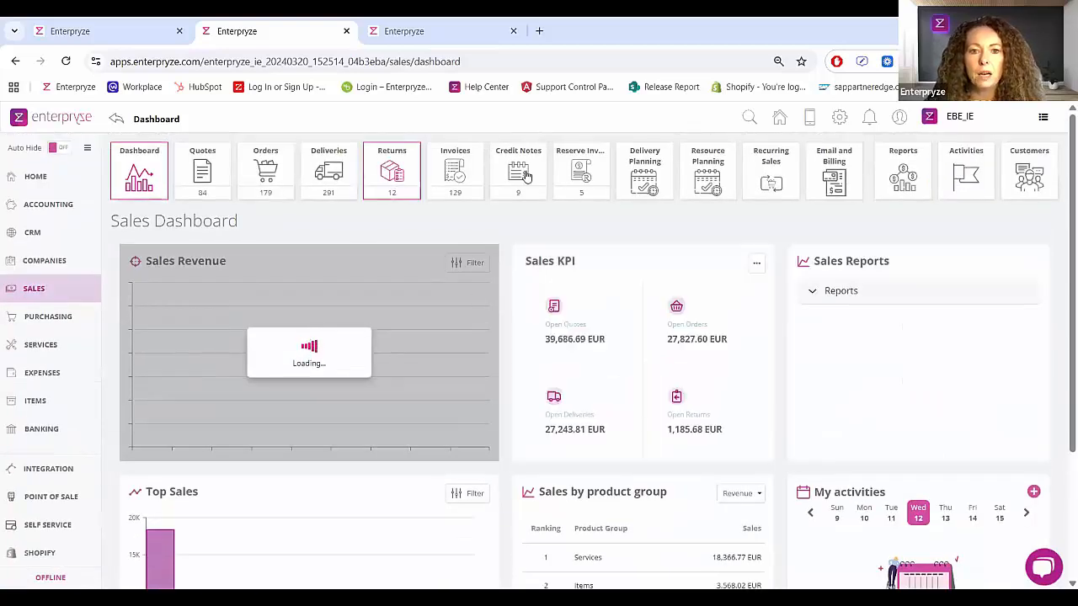
{"action": "left_click", "coordinate": [345, 193]}
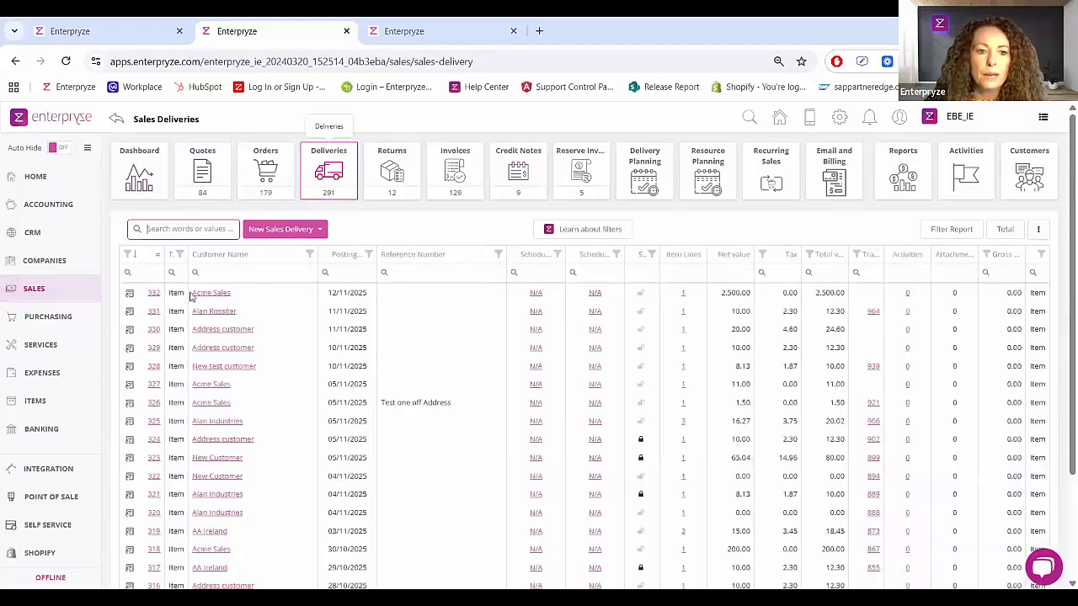
{"action": "left_click", "coordinate": [130, 296]}
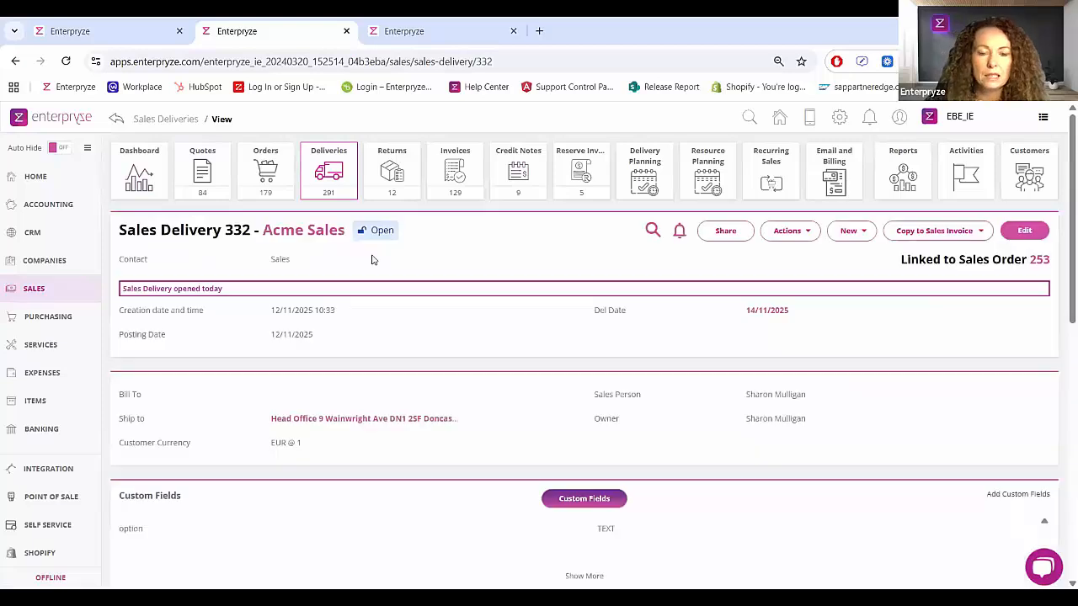
{"action": "middle_click", "coordinate": [405, 283]}
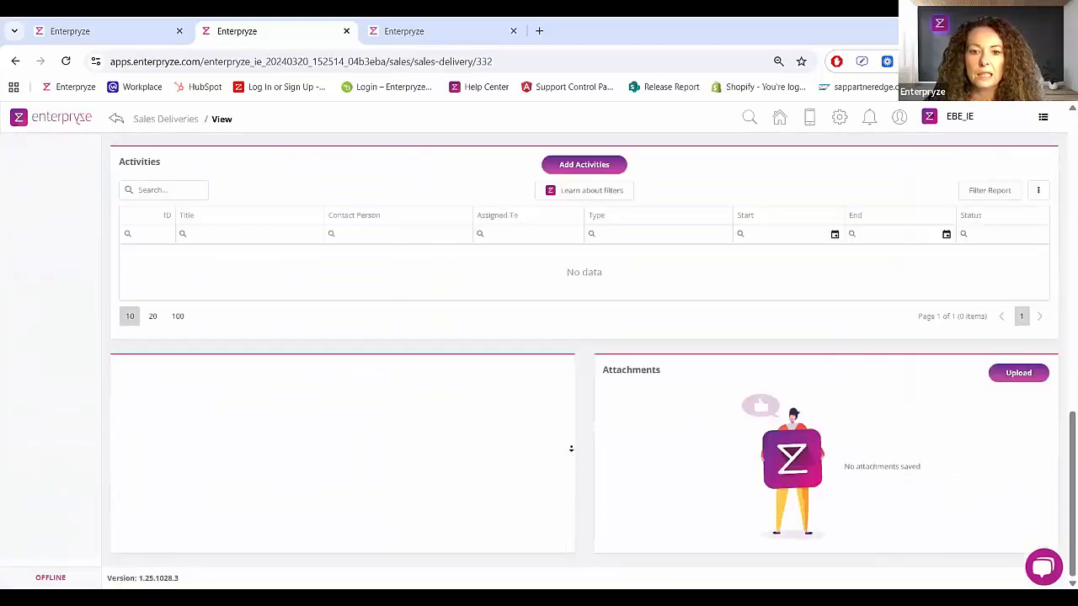
{"action": "scroll", "coordinate": [438, 424], "scroll_direction": "up", "scroll_amount": 2}
{"action": "scroll", "coordinate": [439, 424], "scroll_direction": "up", "scroll_amount": 10}
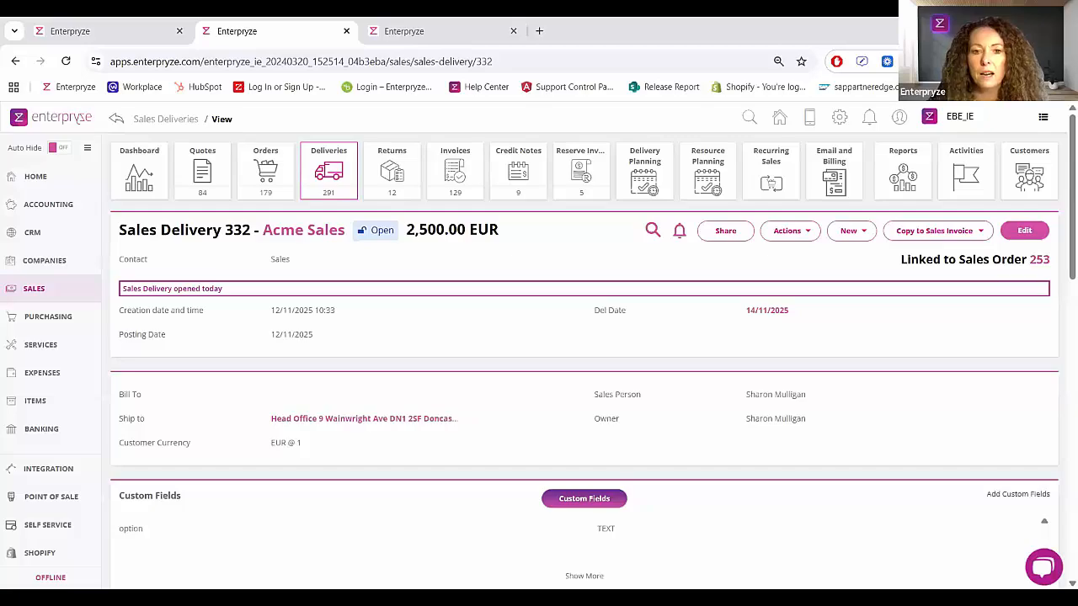
{"action": "key", "text": "alt+Tab"}
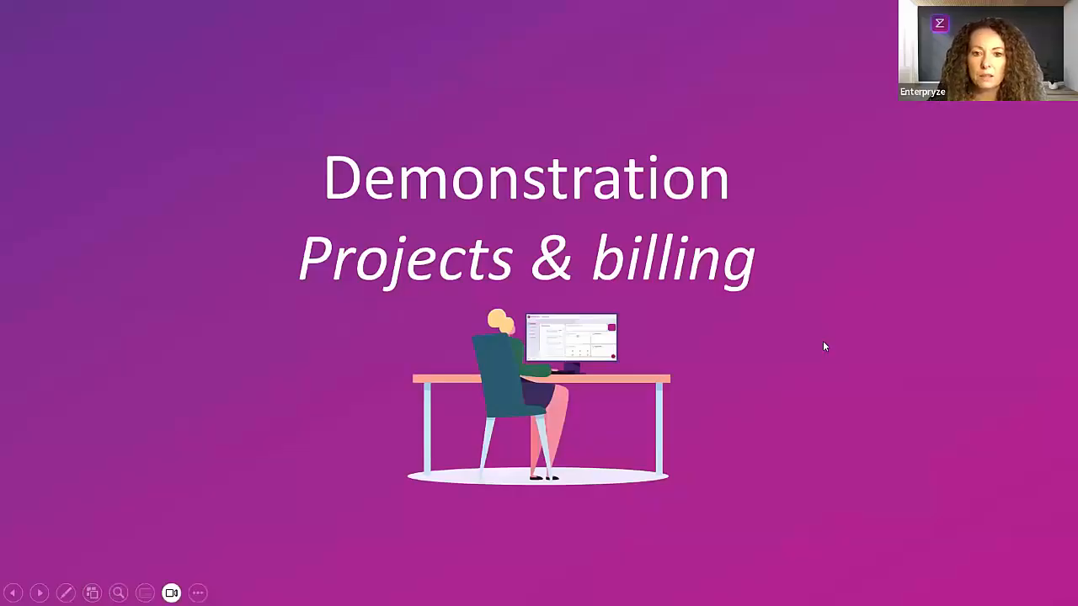
{"action": "key", "text": "Right"}
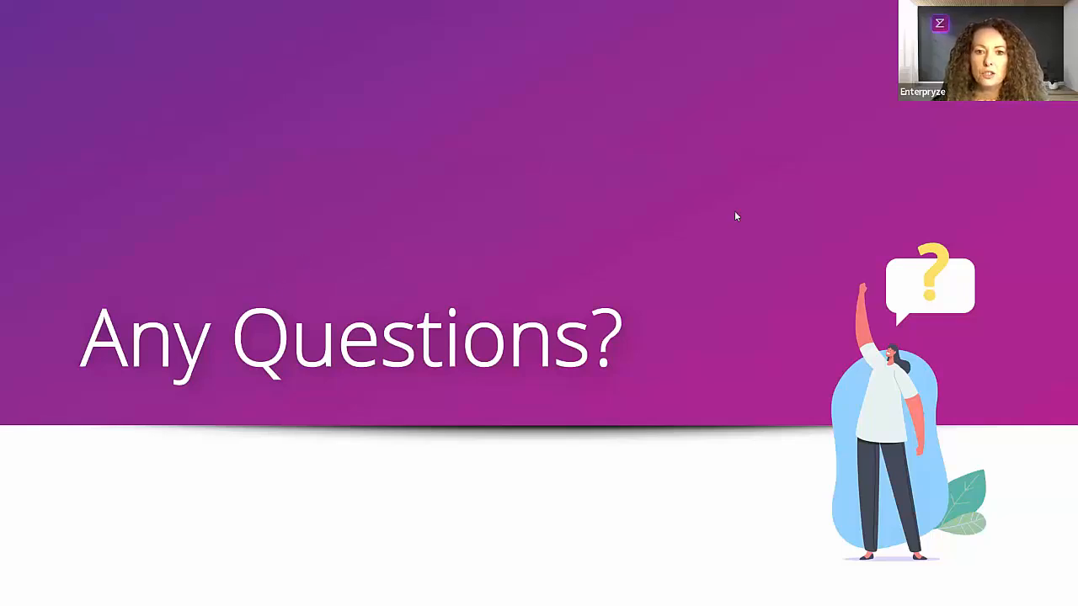
{"action": "key", "text": "Right"}
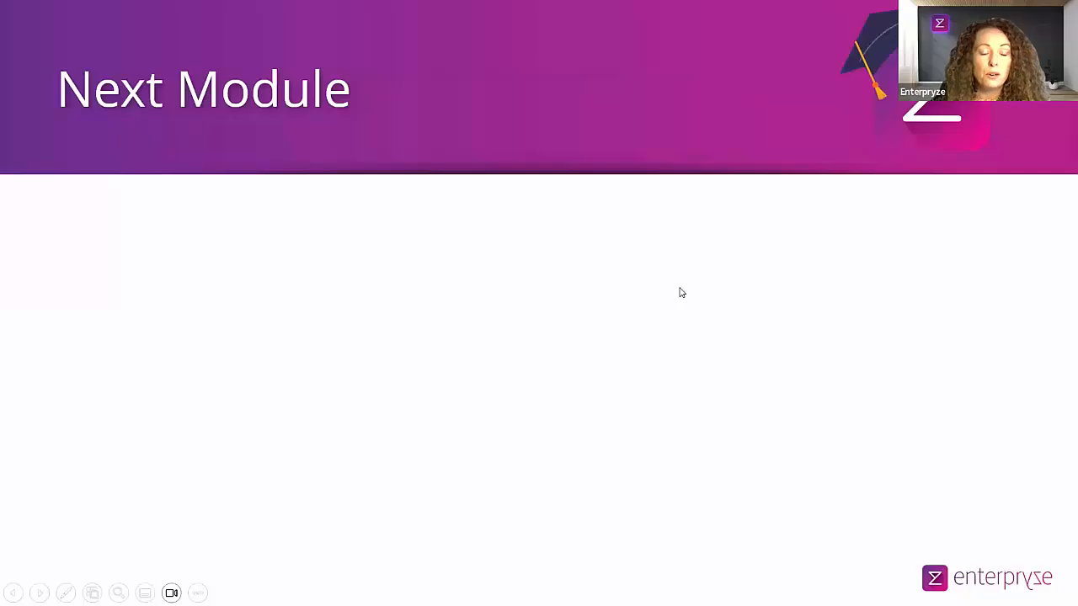
{"action": "key", "text": "Right"}
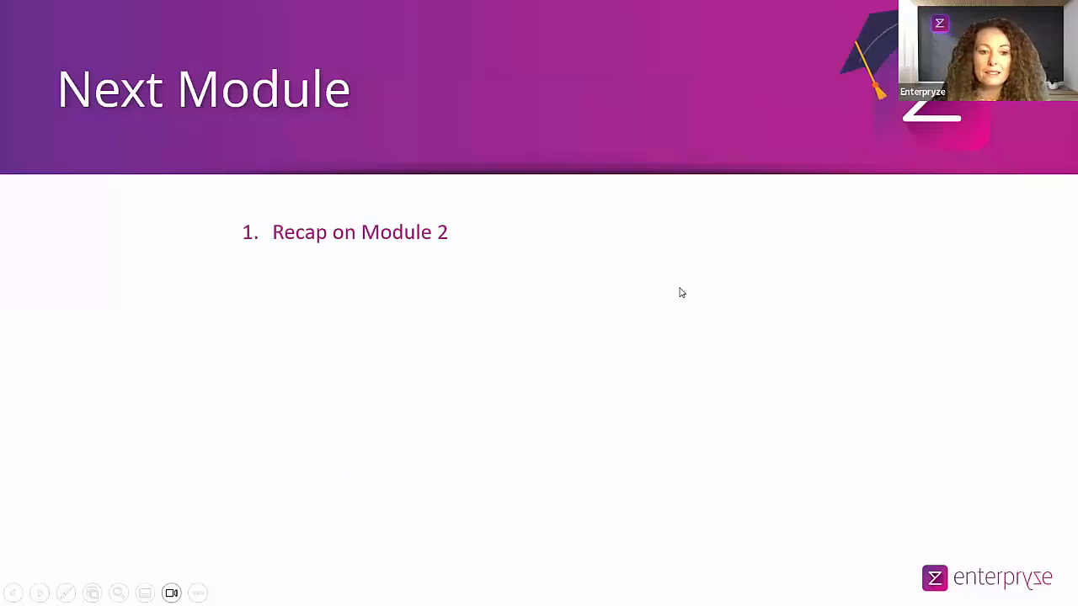
{"action": "key", "text": "Right"}
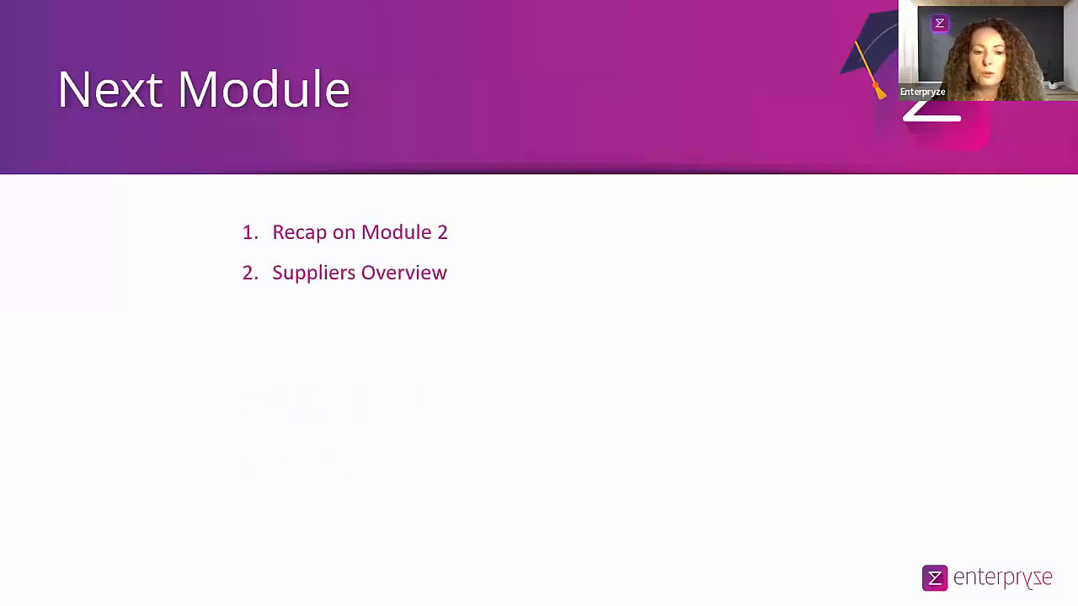
{"action": "key", "text": "Right"}
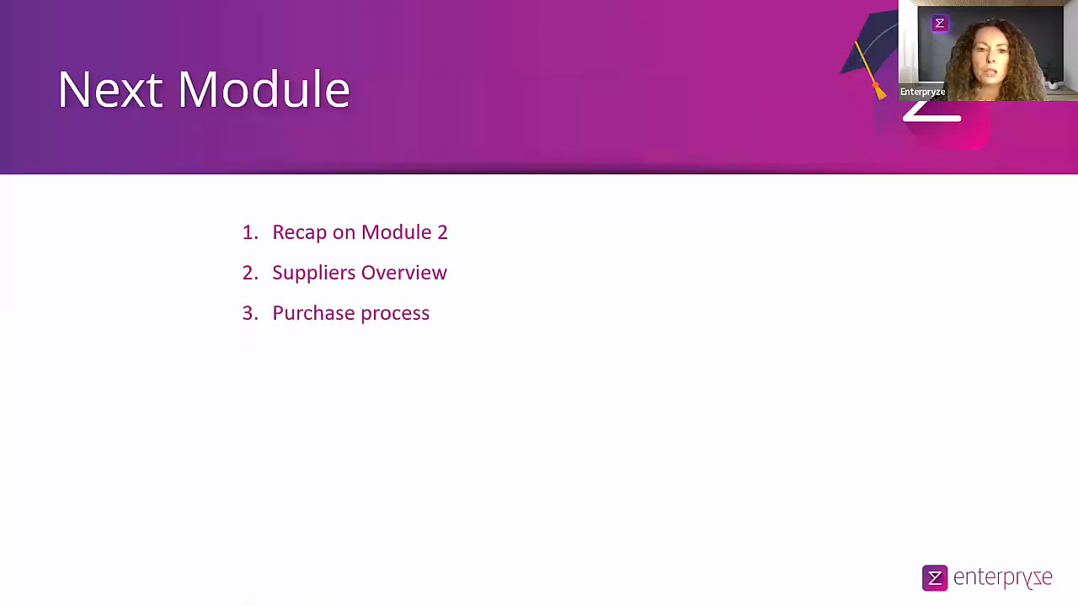